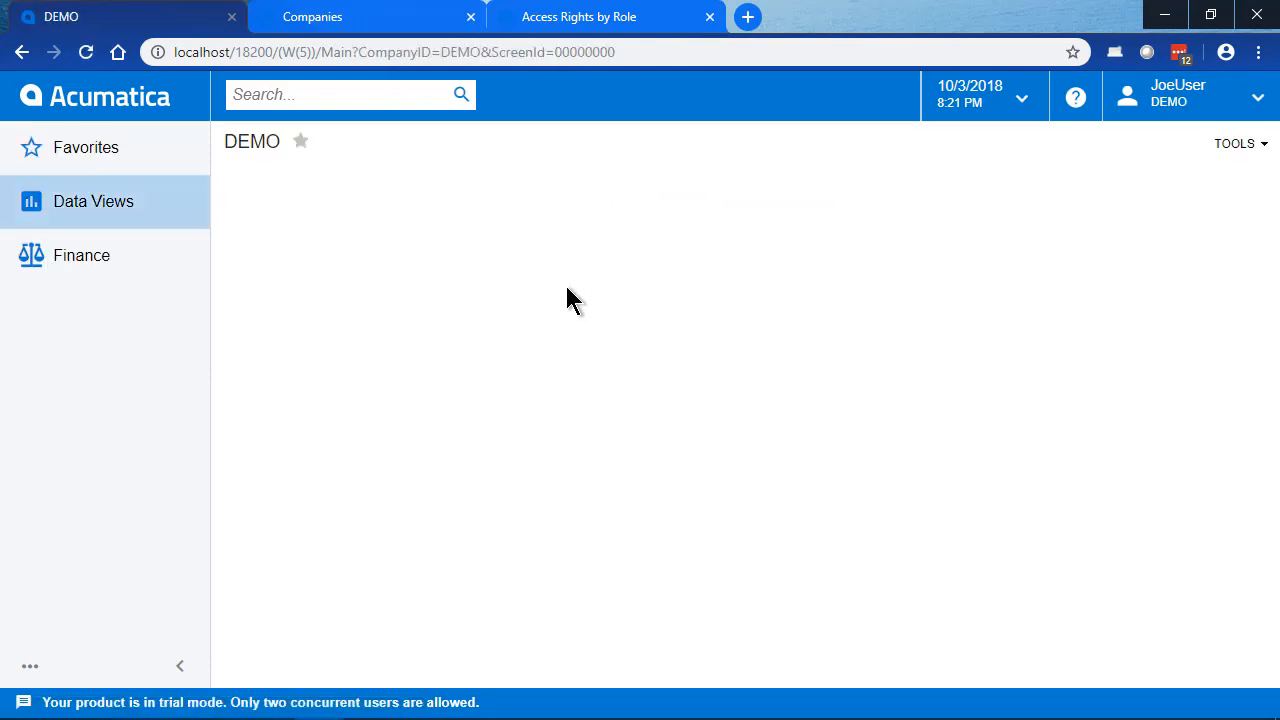
# Step: Check which items the restricted user can reach in the Data Views and Finance workspaces
pyautogui.click(134, 212)
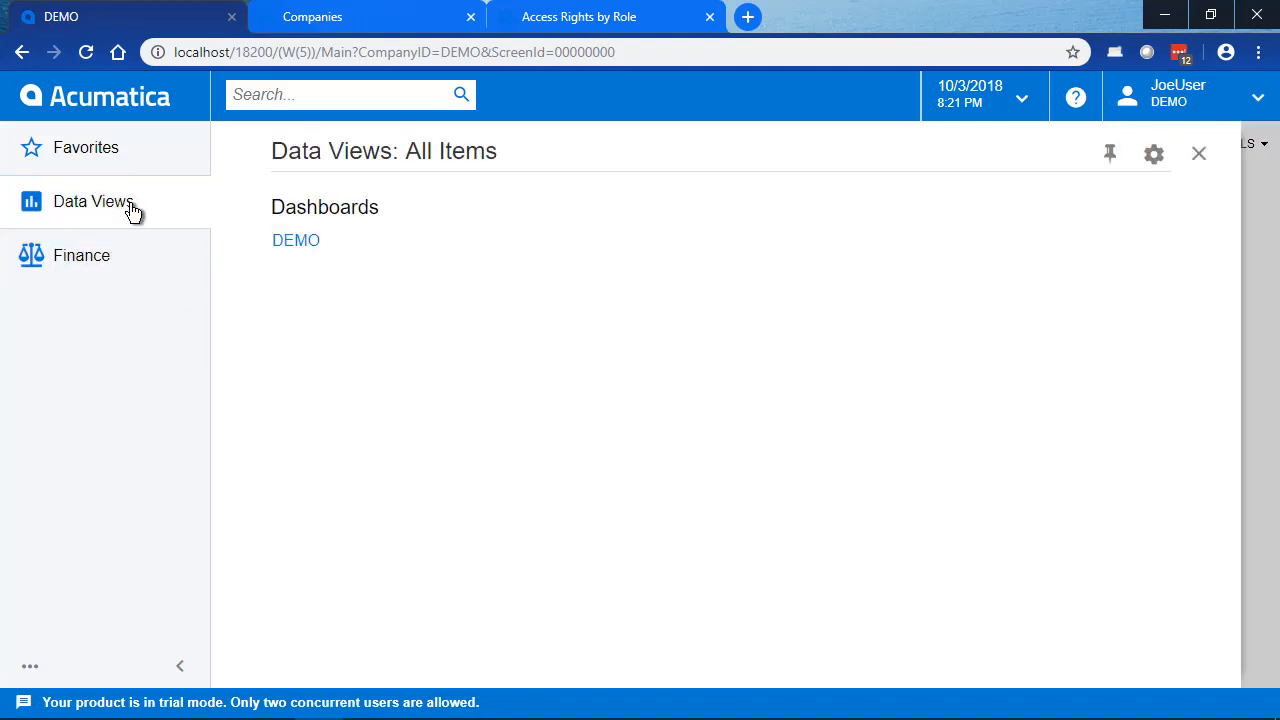
pyautogui.click(104, 264)
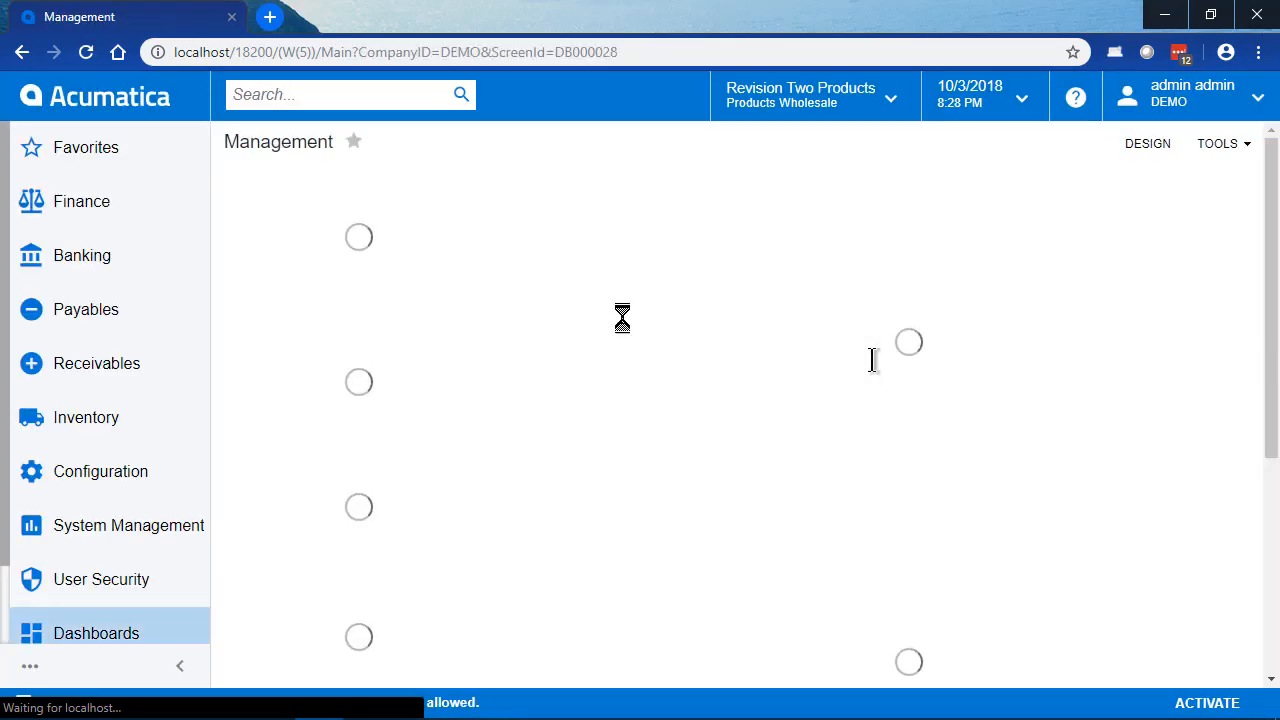
# Step: Load the Administrator role in Access Rights by Role and list the rights directly under the DEMO node
pyautogui.click(103, 582)
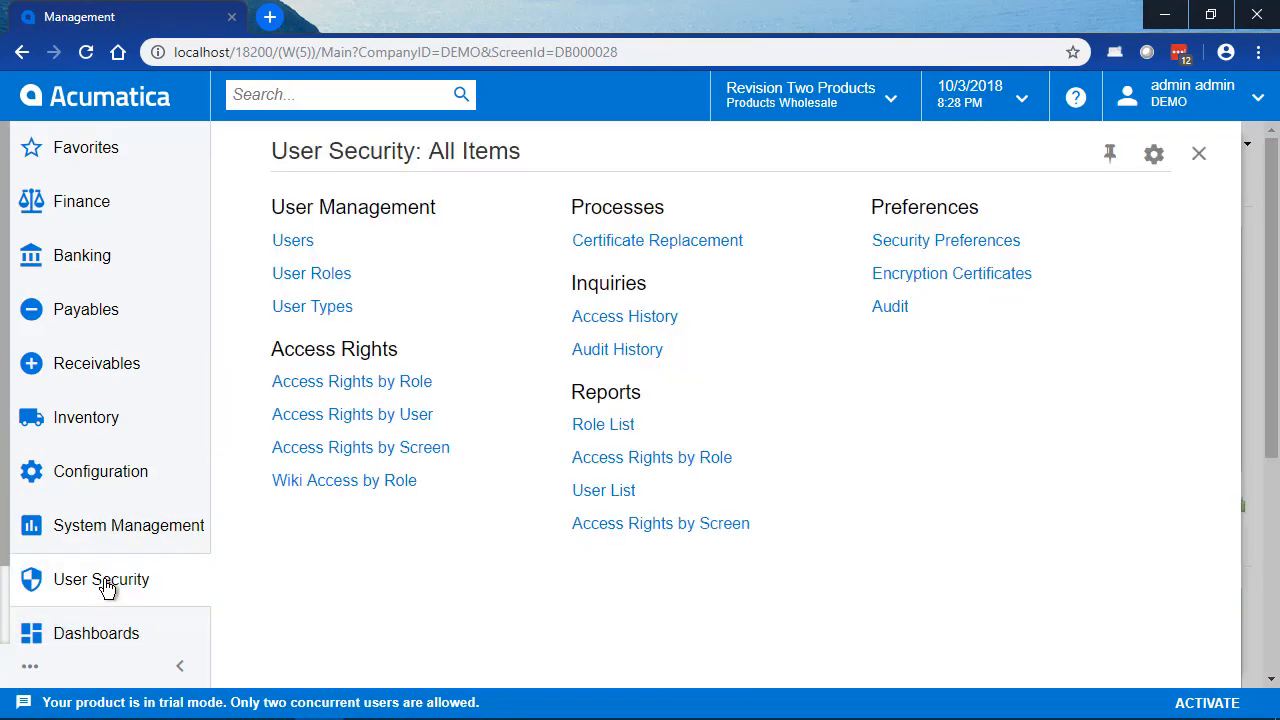
pyautogui.click(350, 386)
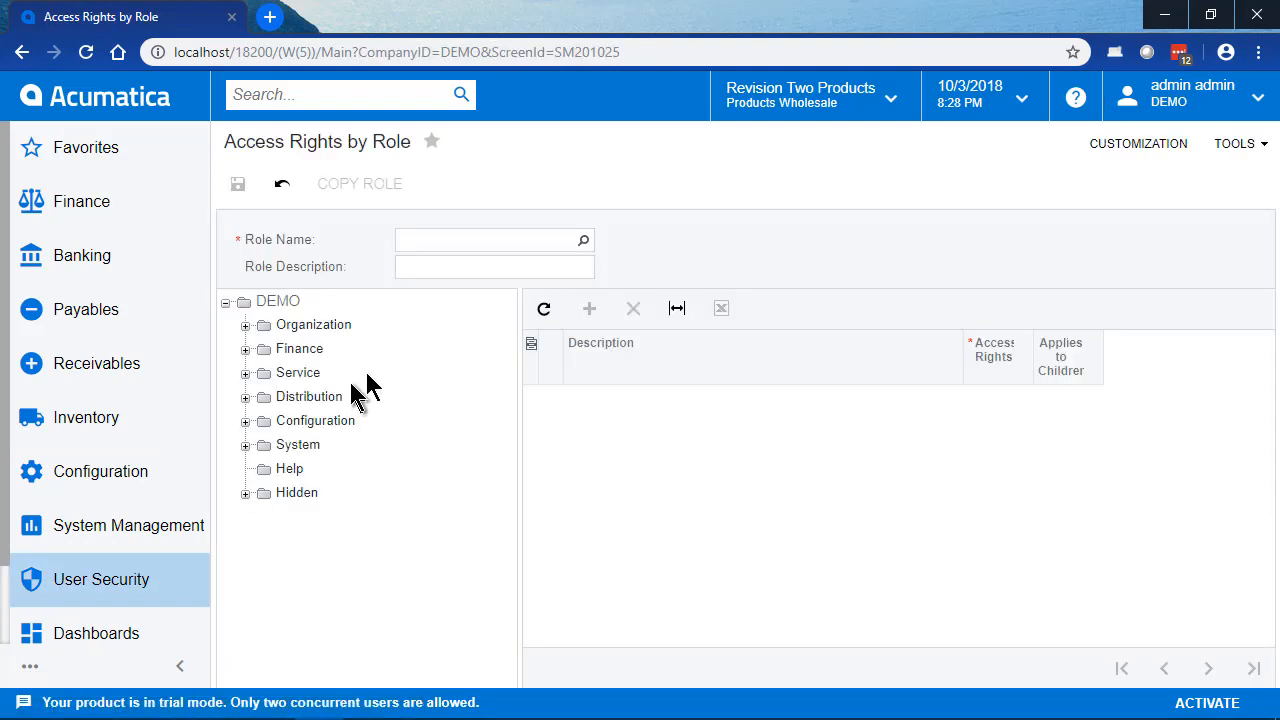
pyautogui.click(481, 238)
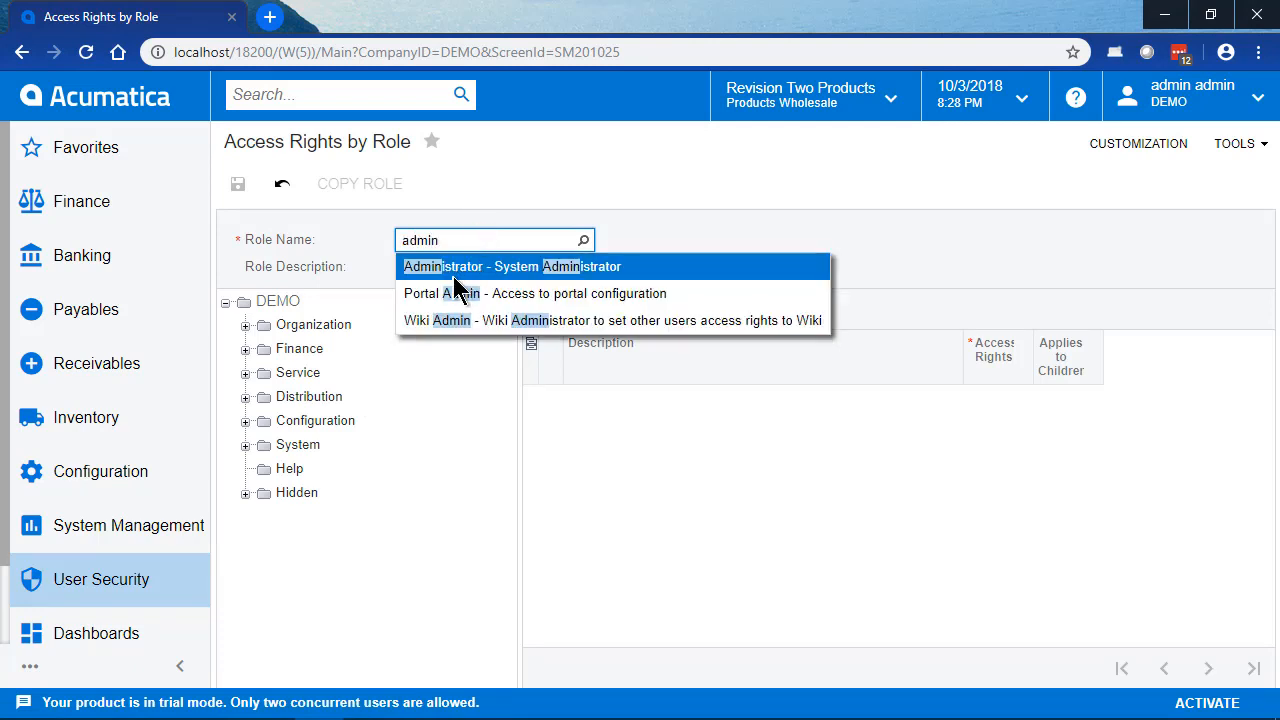
pyautogui.click(457, 270)
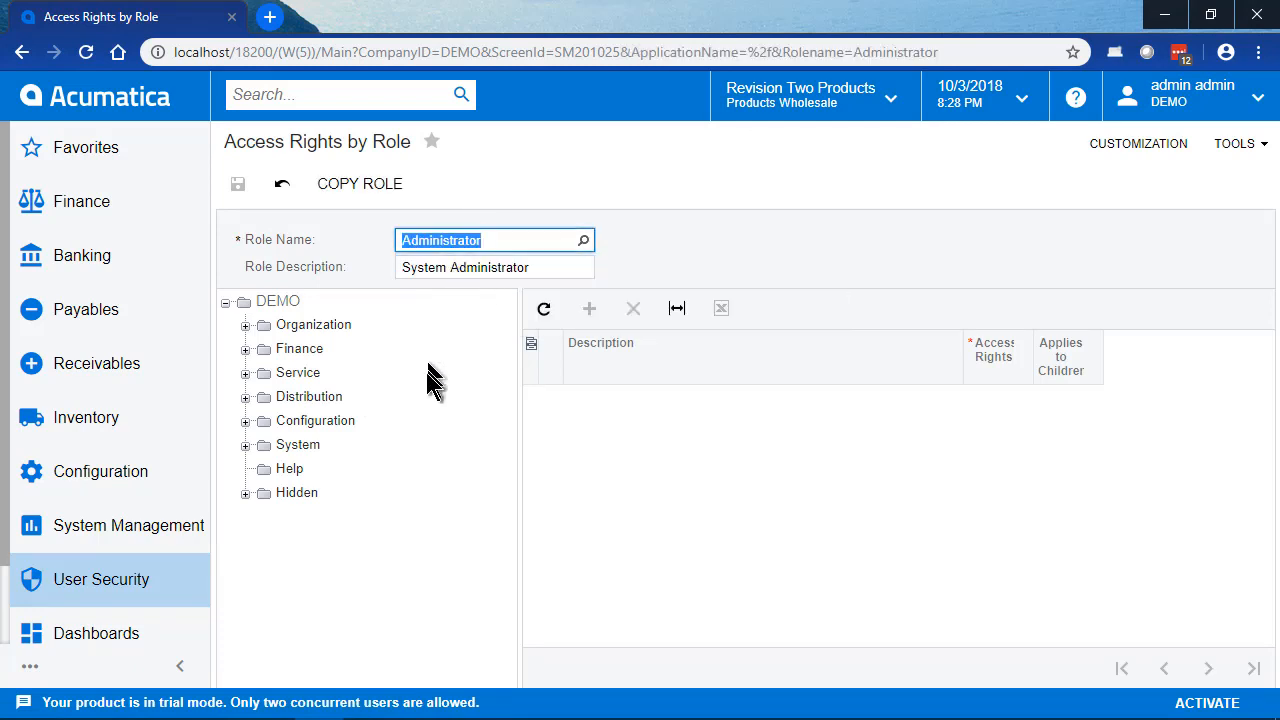
pyautogui.click(283, 304)
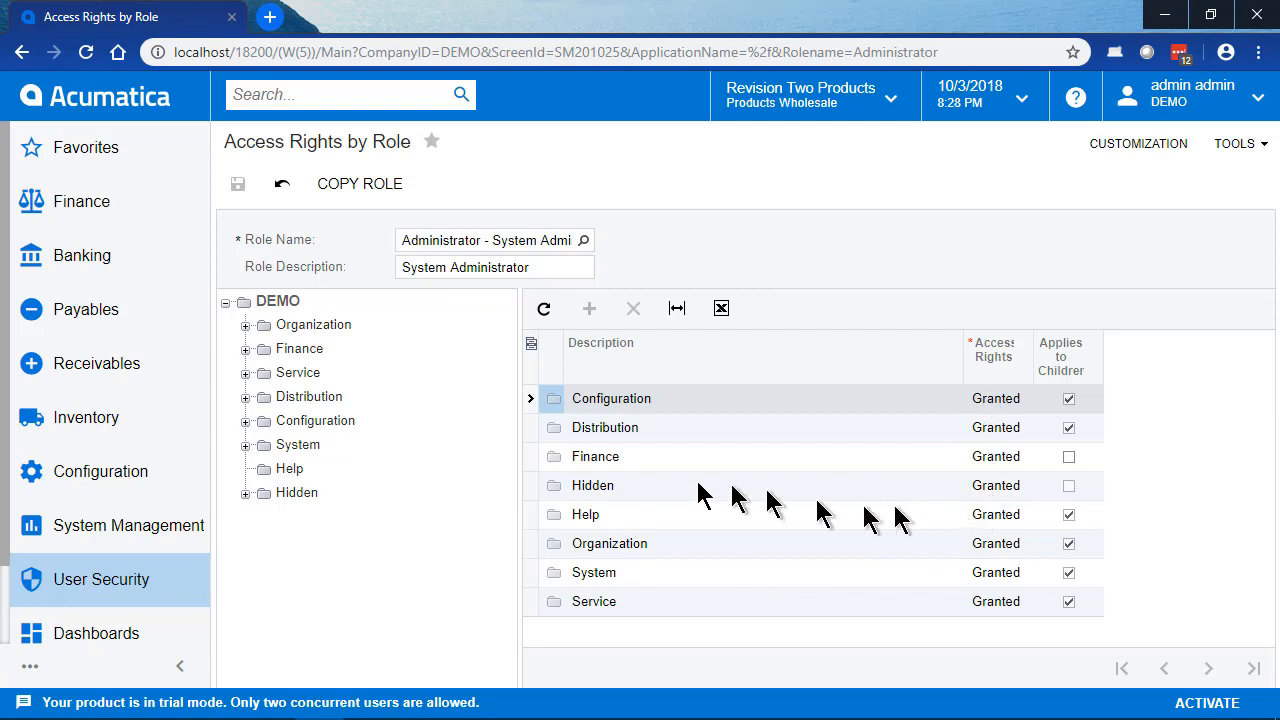
# Step: Examine the Administrator role's rights on the Balance and Audit reports of the General Ledger under Finance
pyautogui.click(1068, 456)
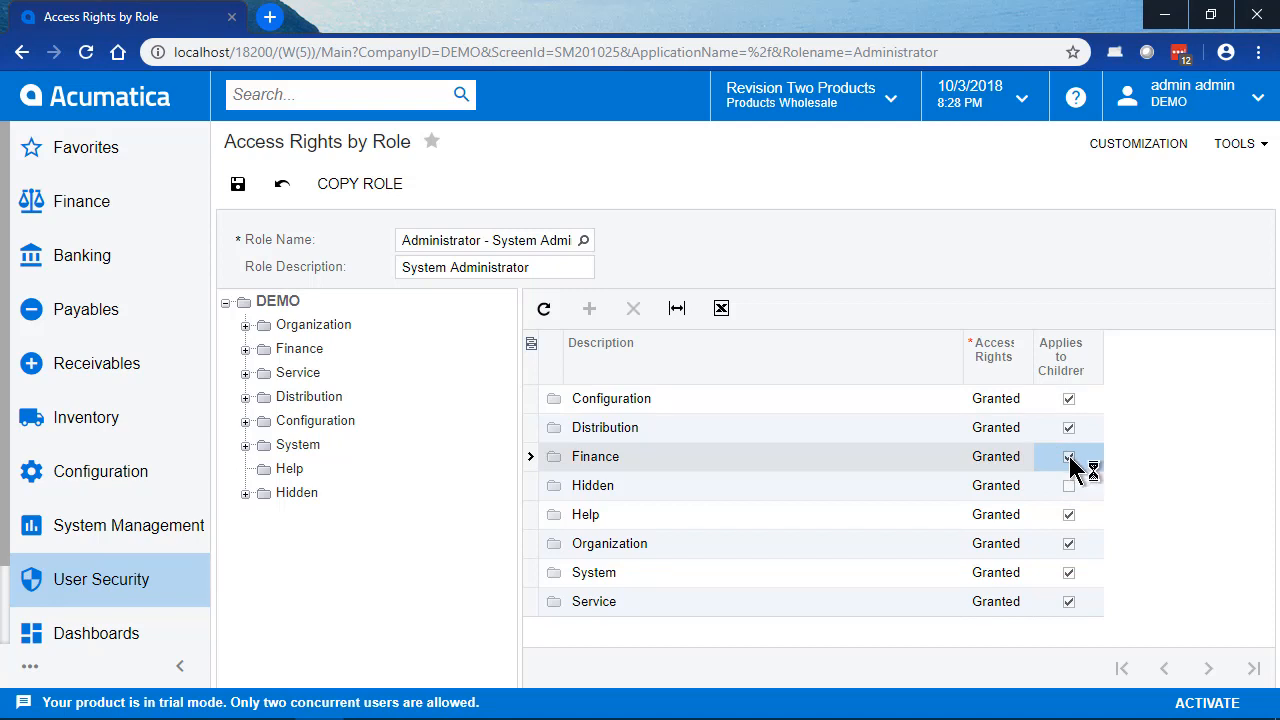
pyautogui.click(1068, 457)
pyautogui.click(246, 349)
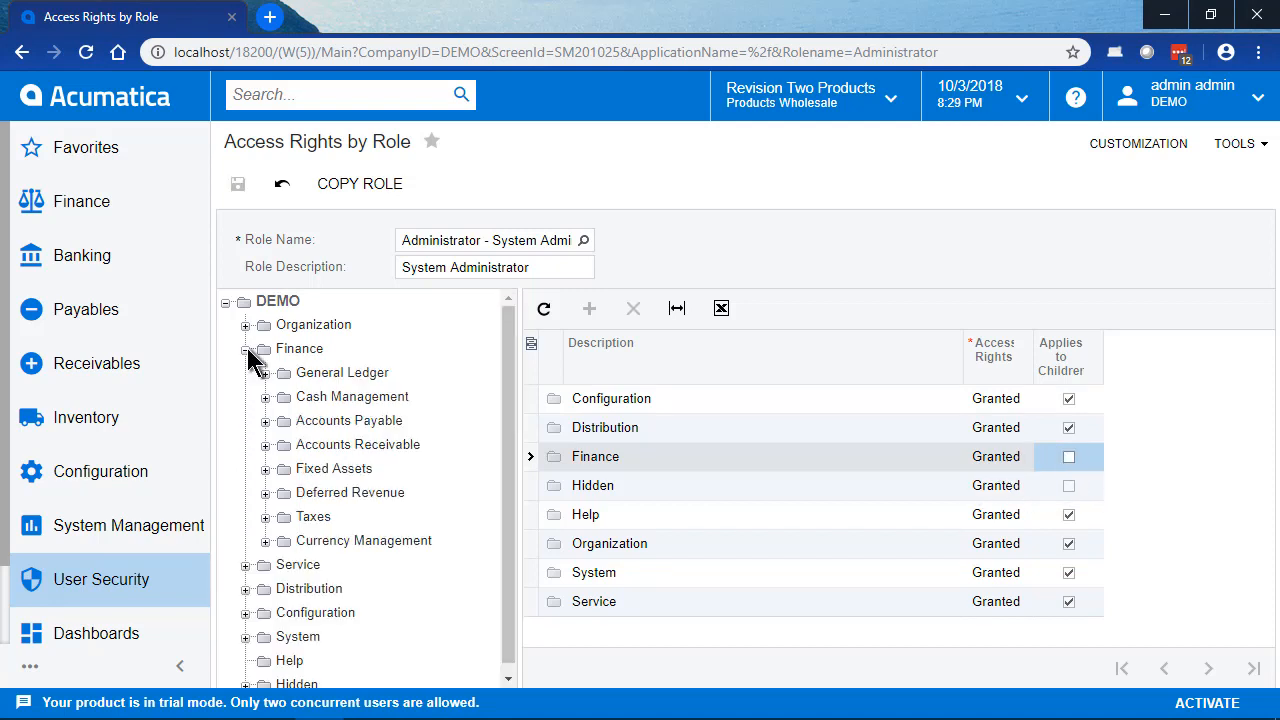
pyautogui.click(350, 375)
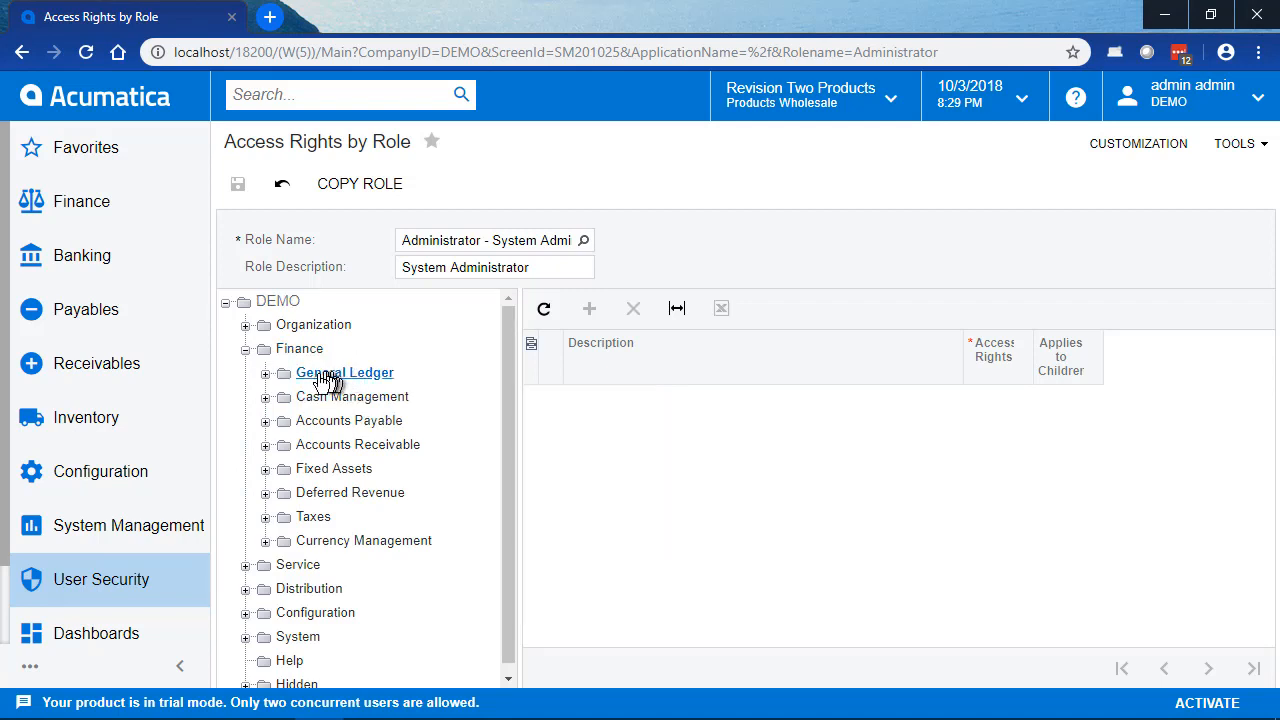
pyautogui.click(265, 373)
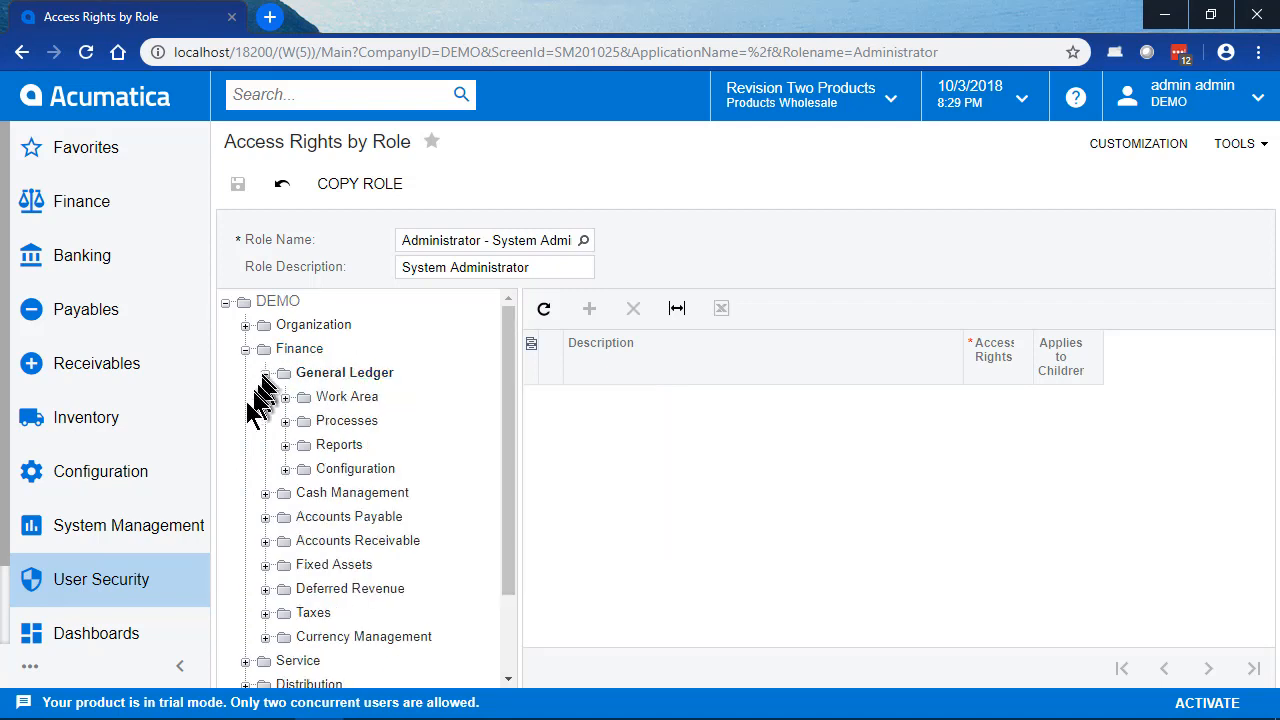
pyautogui.click(285, 445)
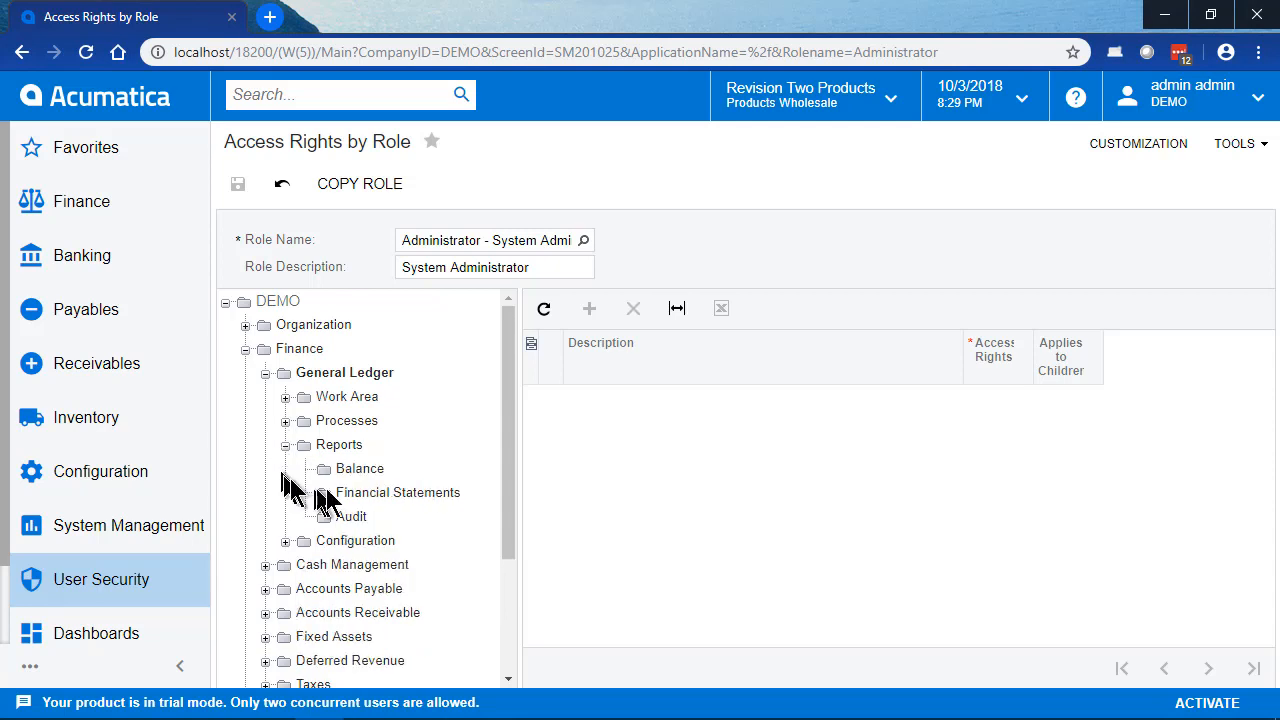
pyautogui.click(355, 470)
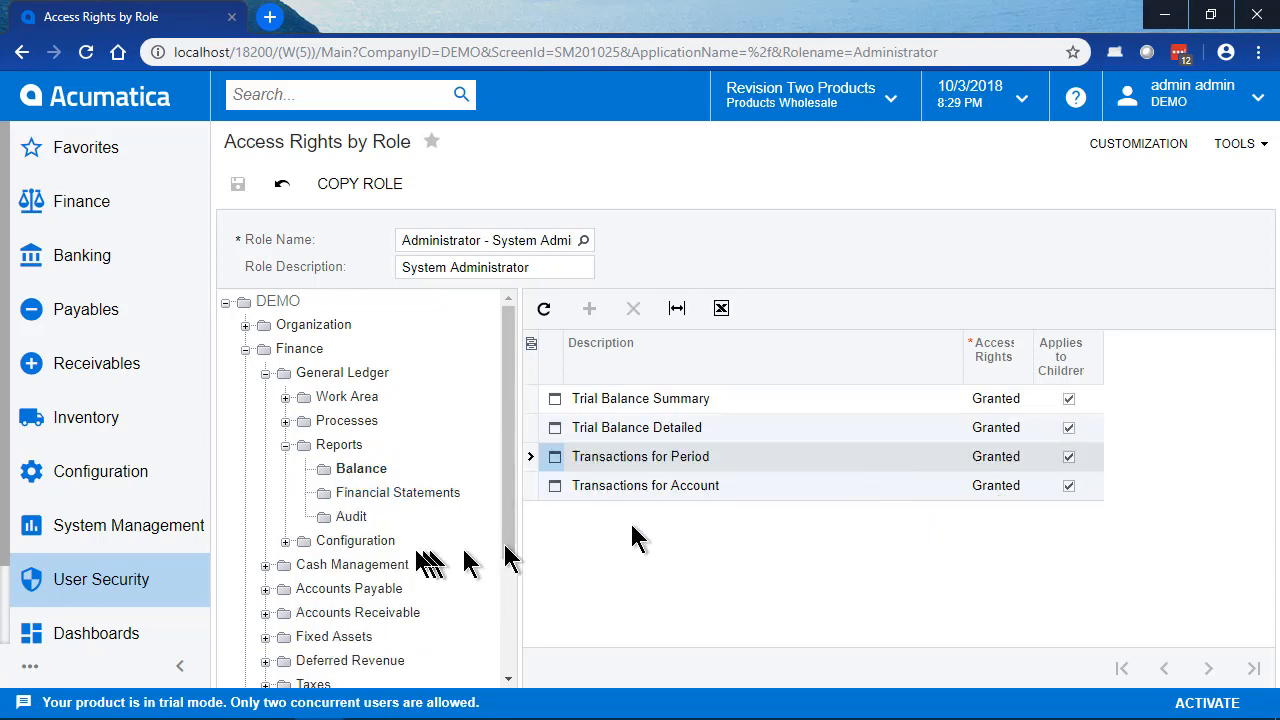
pyautogui.click(350, 516)
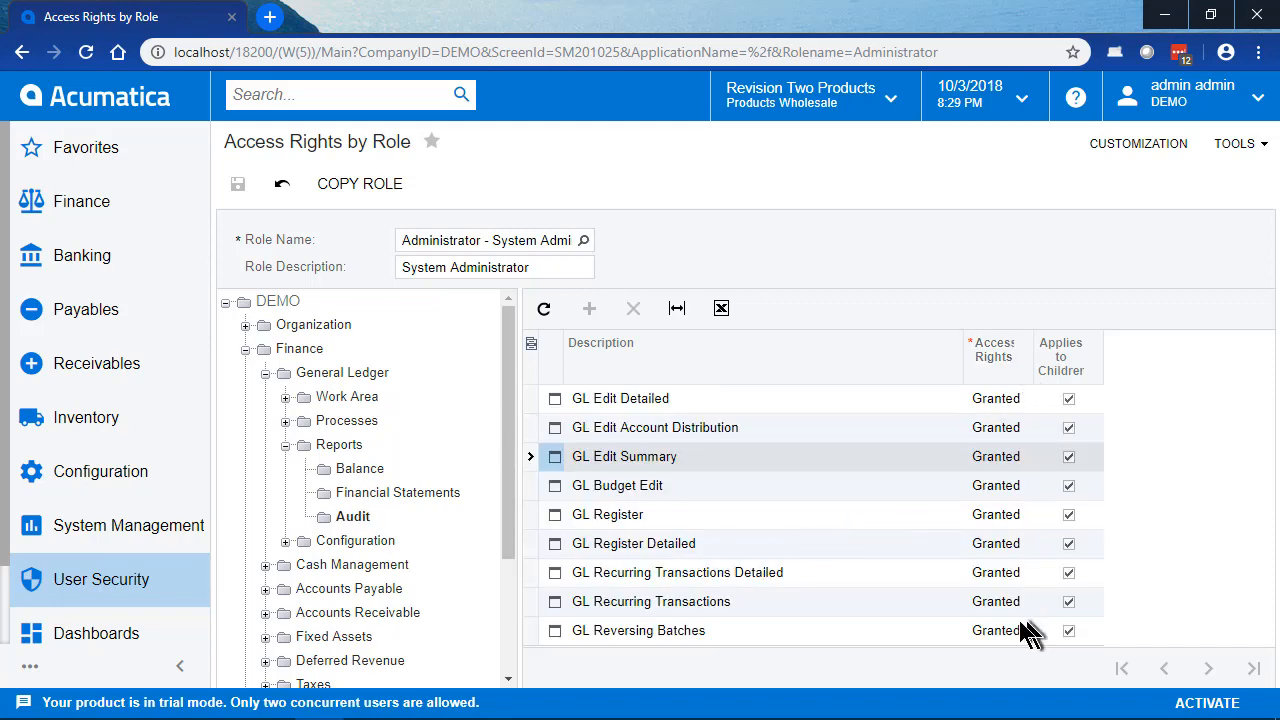
# Step: Set the Financial Statements reports from Balance Sheet through Profit & Loss Rolling 12 Month to Delete access rights and save
pyautogui.click(398, 492)
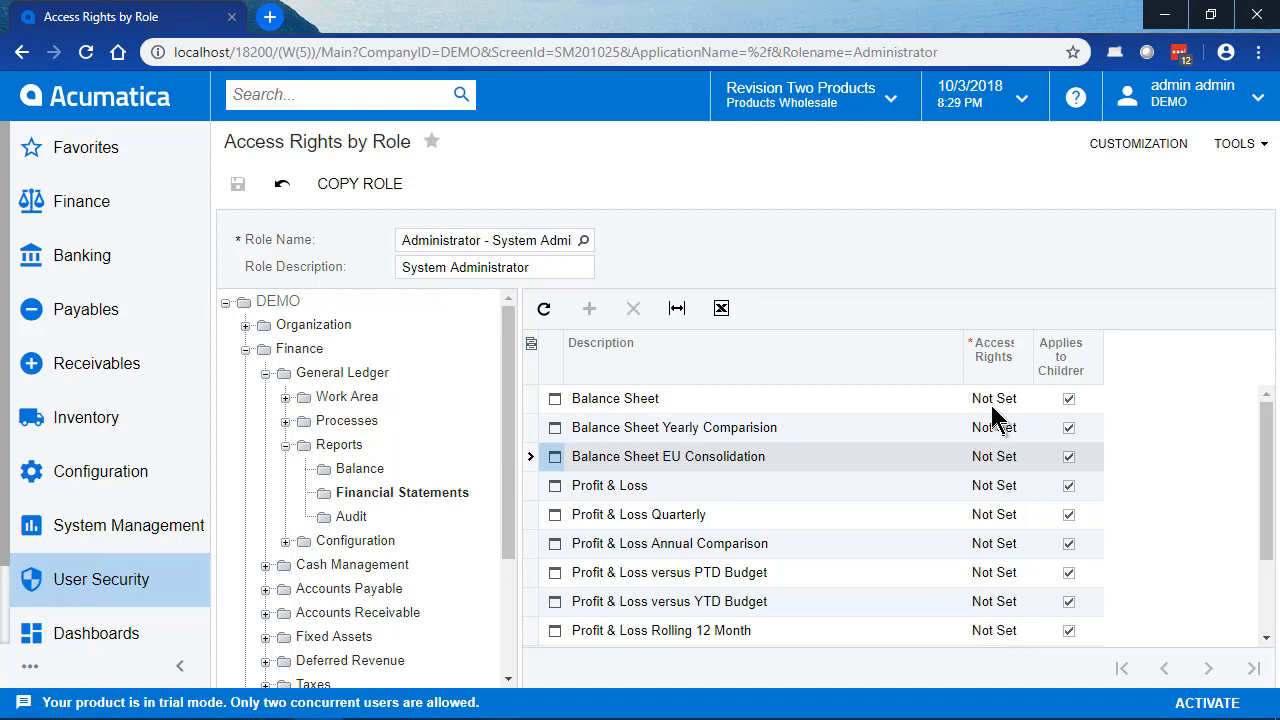
pyautogui.click(1017, 397)
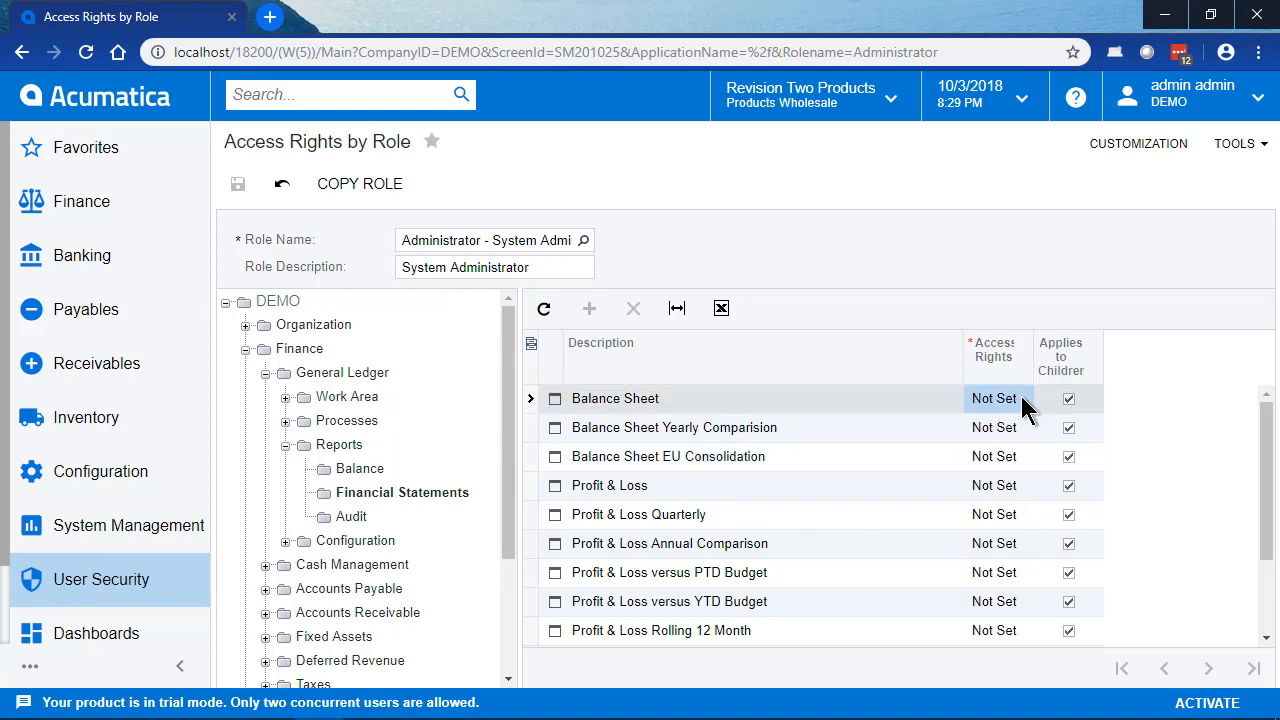
pyautogui.click(1038, 399)
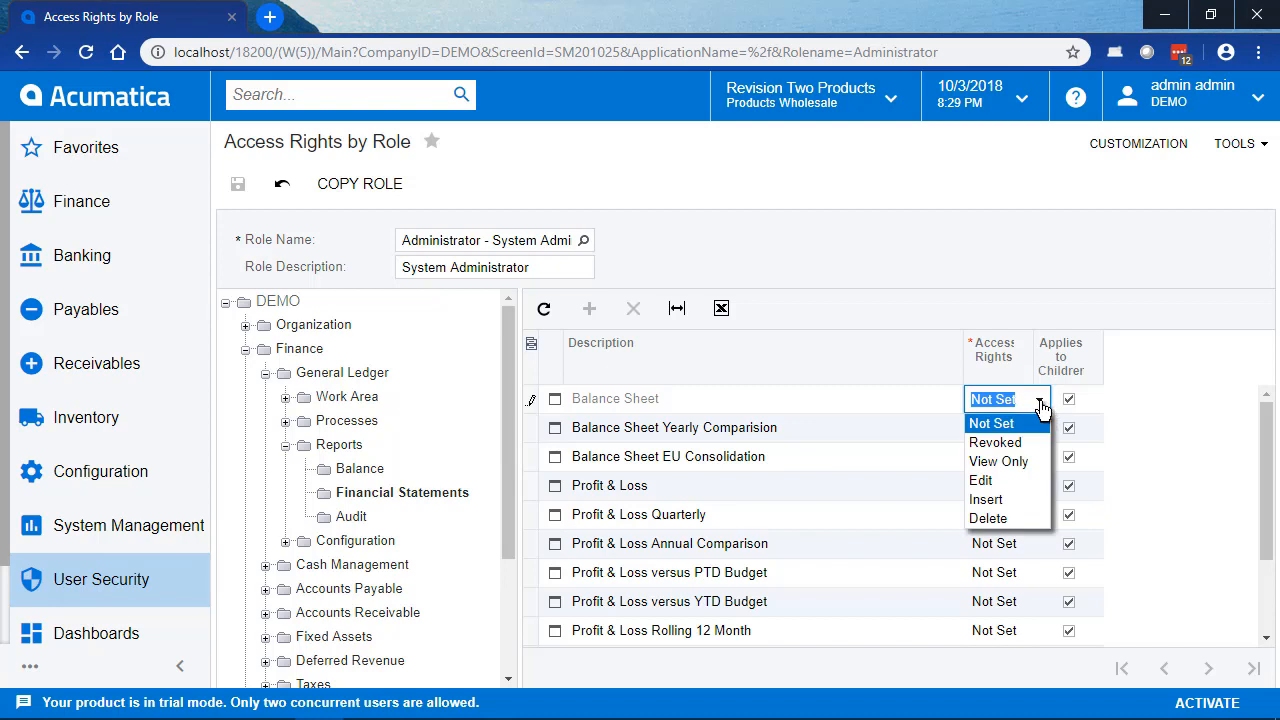
pyautogui.click(1003, 518)
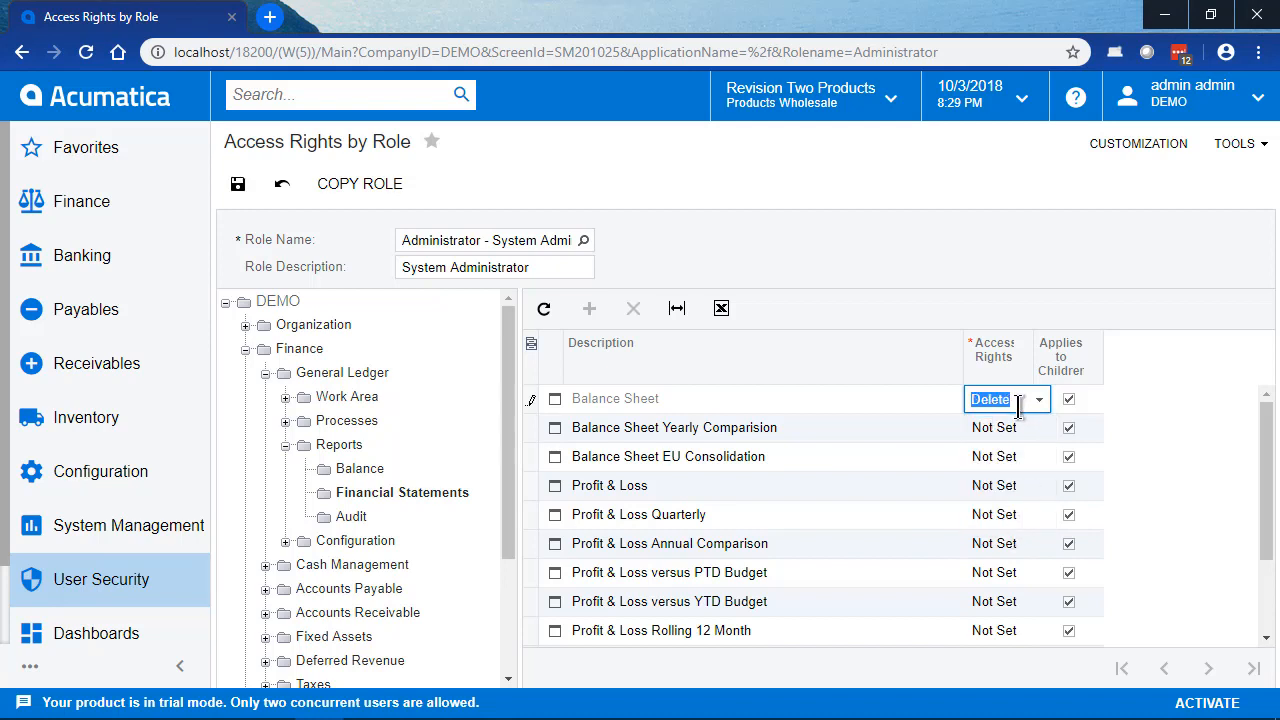
pyautogui.press('Return')
pyautogui.press('d')
pyautogui.press('Return')
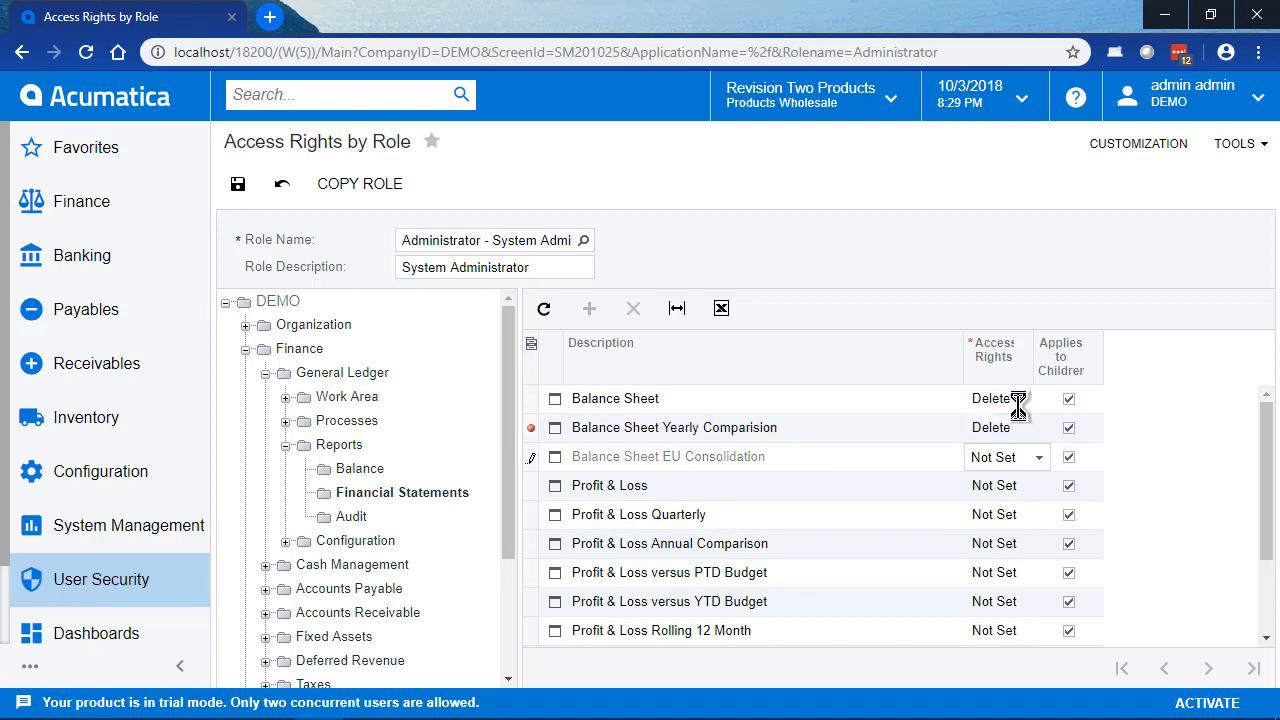
pyautogui.press('d')
pyautogui.press('Return')
pyautogui.press('d')
pyautogui.press('Return')
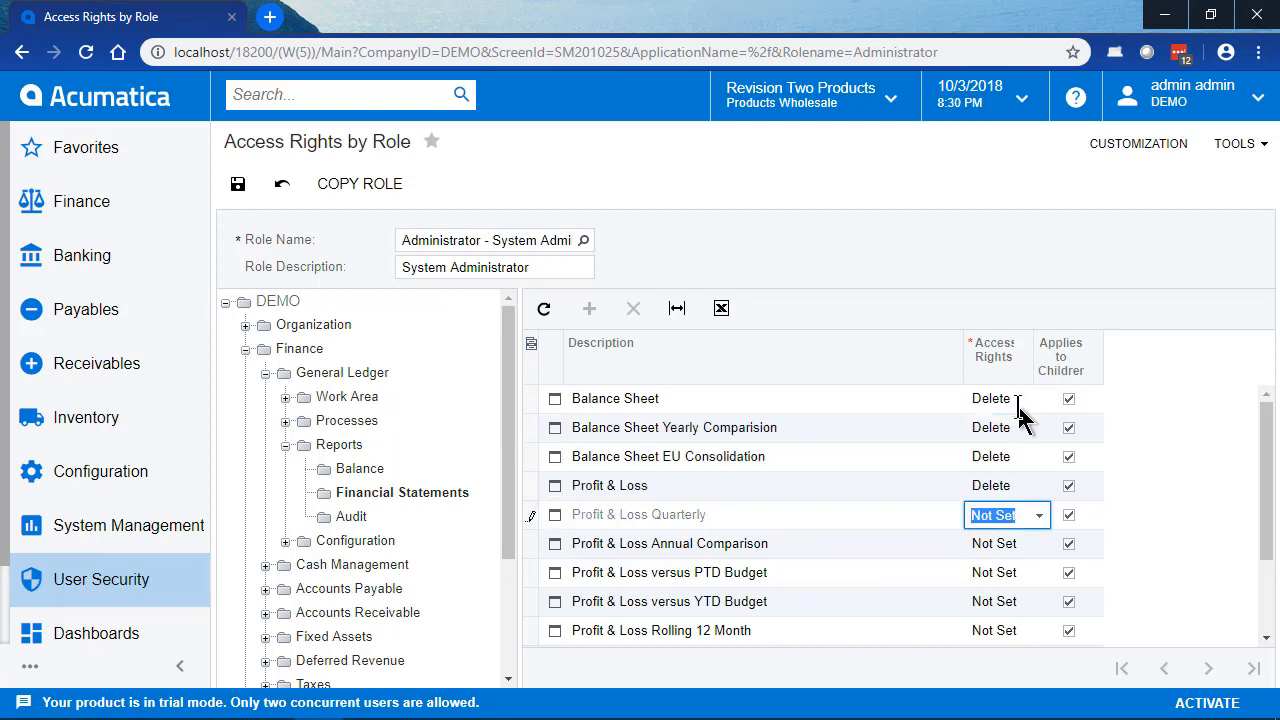
pyautogui.press('d')
pyautogui.press('Return')
pyautogui.press('d')
pyautogui.press('Return')
pyautogui.press('d')
pyautogui.press('Return')
pyautogui.press('d')
pyautogui.press('Return')
pyautogui.press('d')
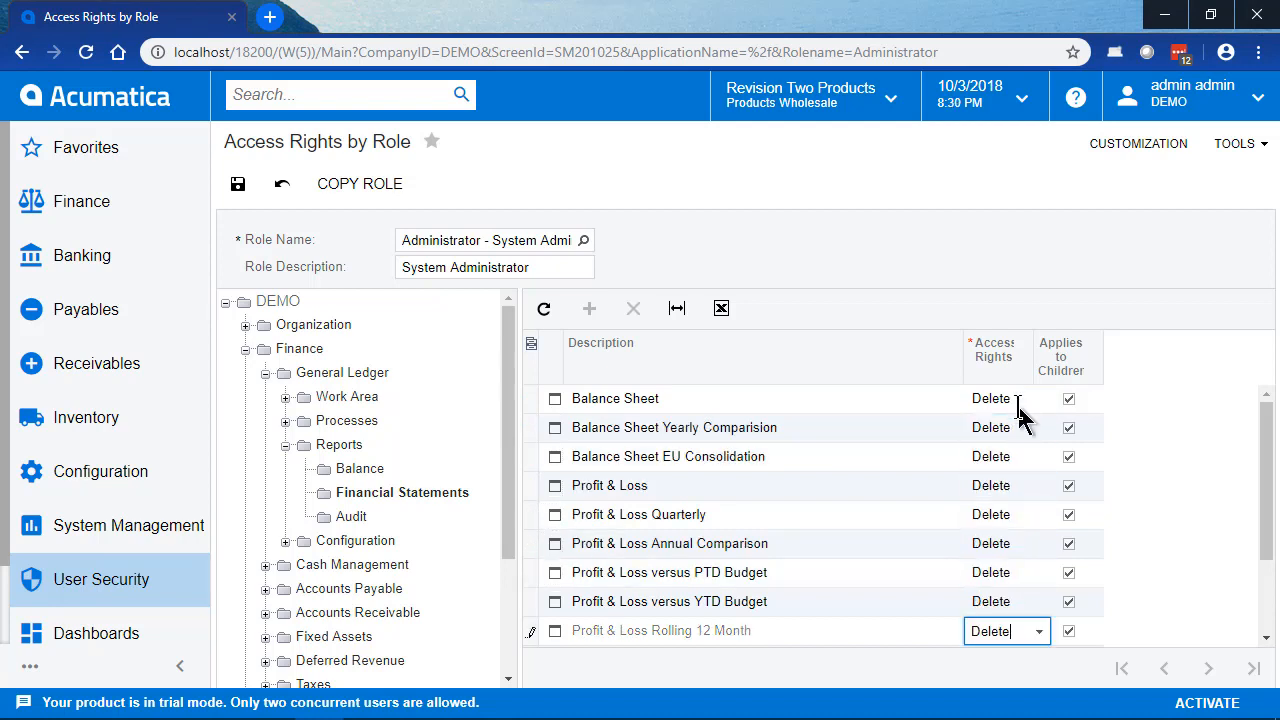
pyautogui.click(243, 190)
# Step: Open the Users form and look up the restricted demo user's account by login
pyautogui.click(101, 580)
pyautogui.click(288, 242)
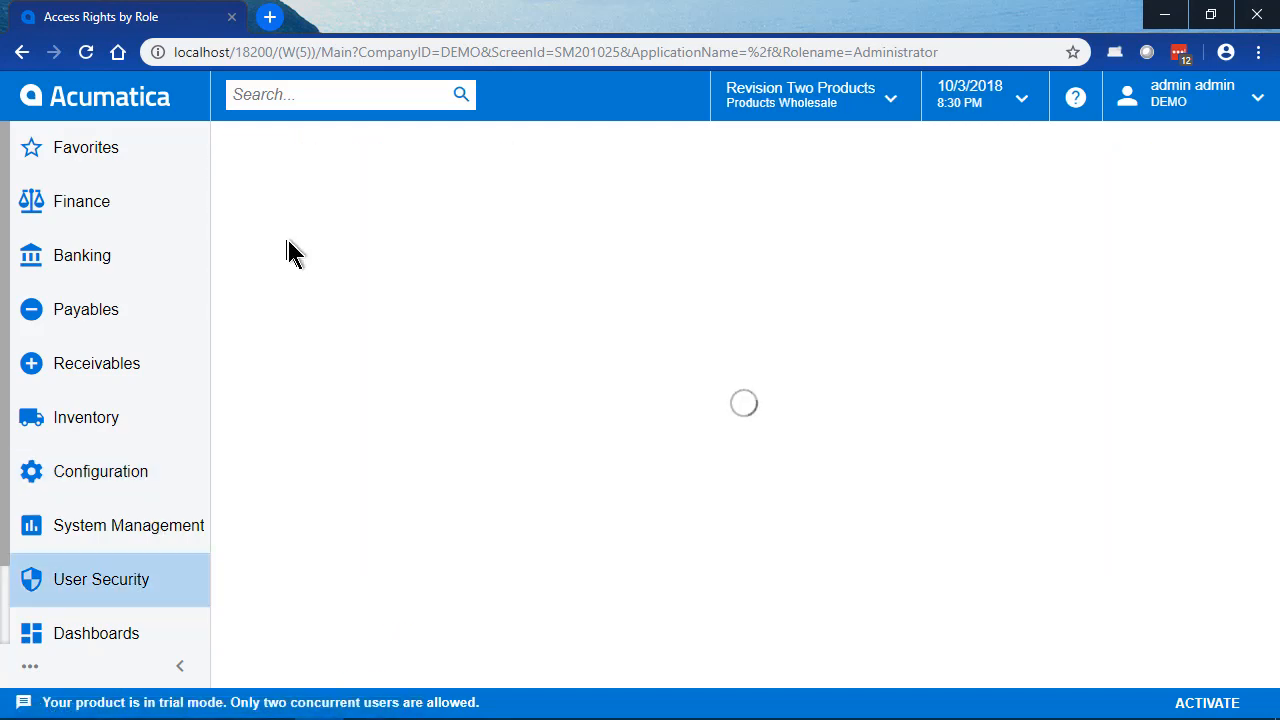
pyautogui.click(538, 237)
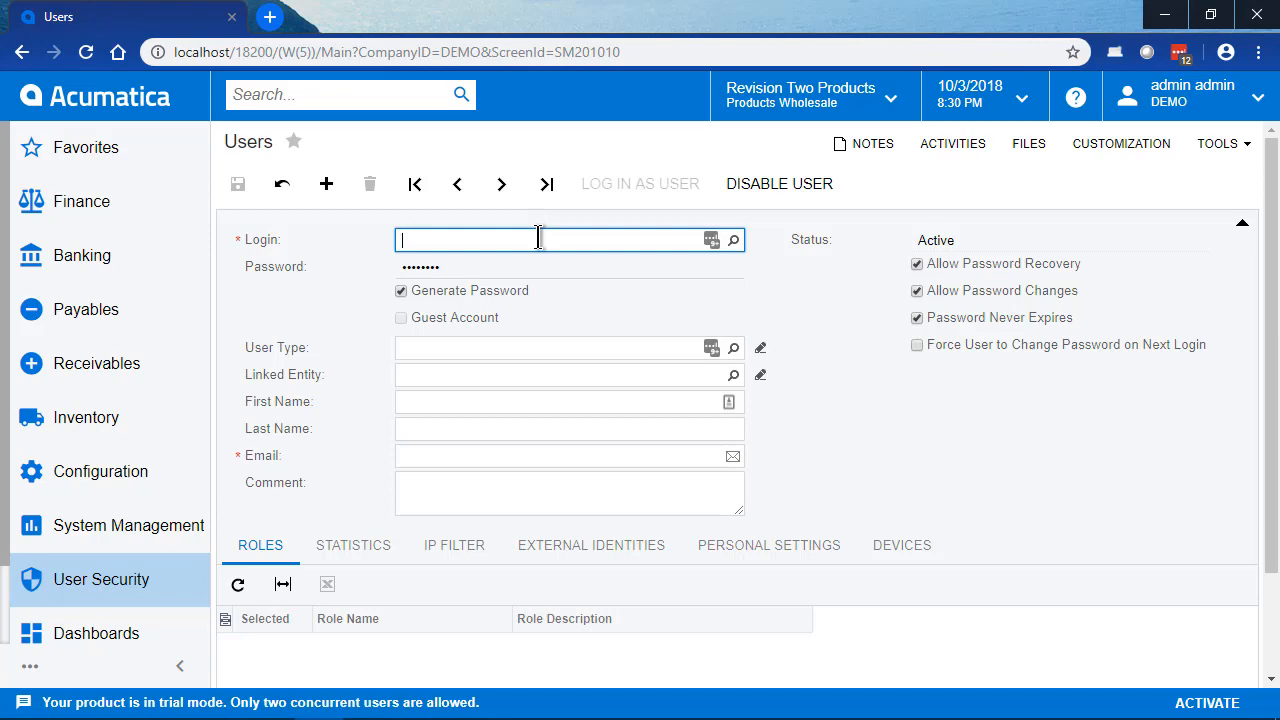
pyautogui.press('F3')
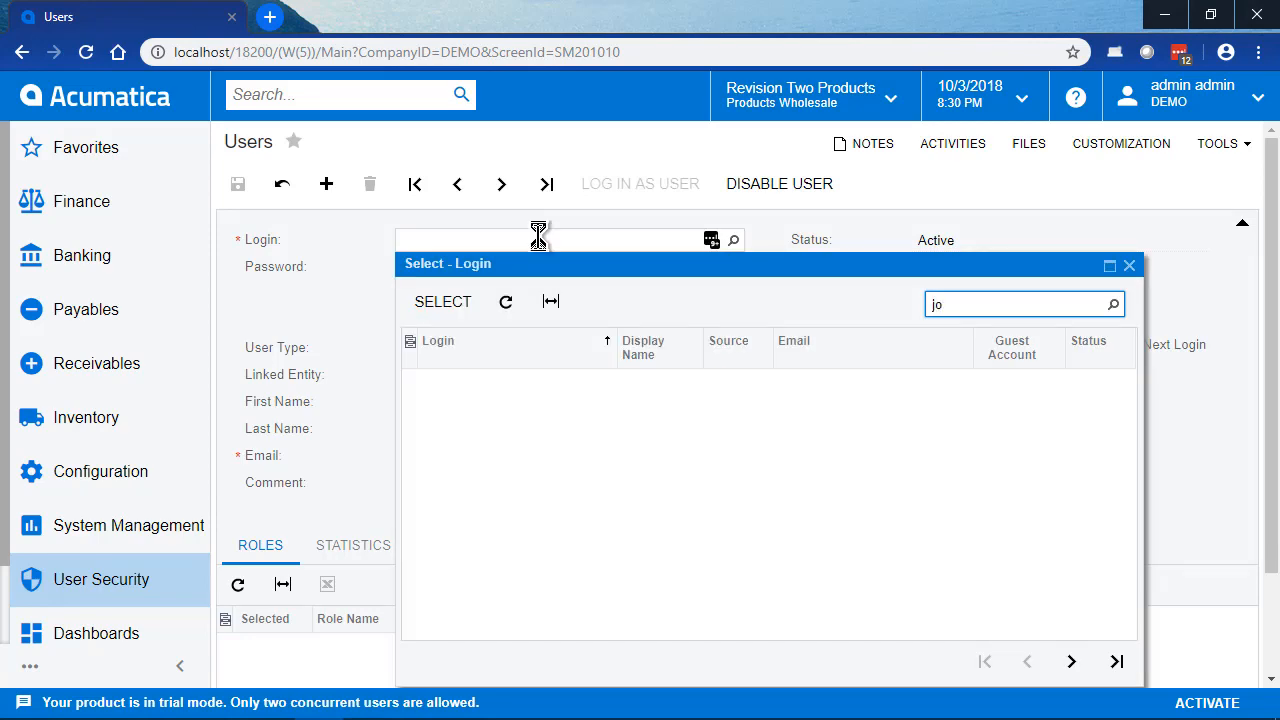
pyautogui.write('joe')
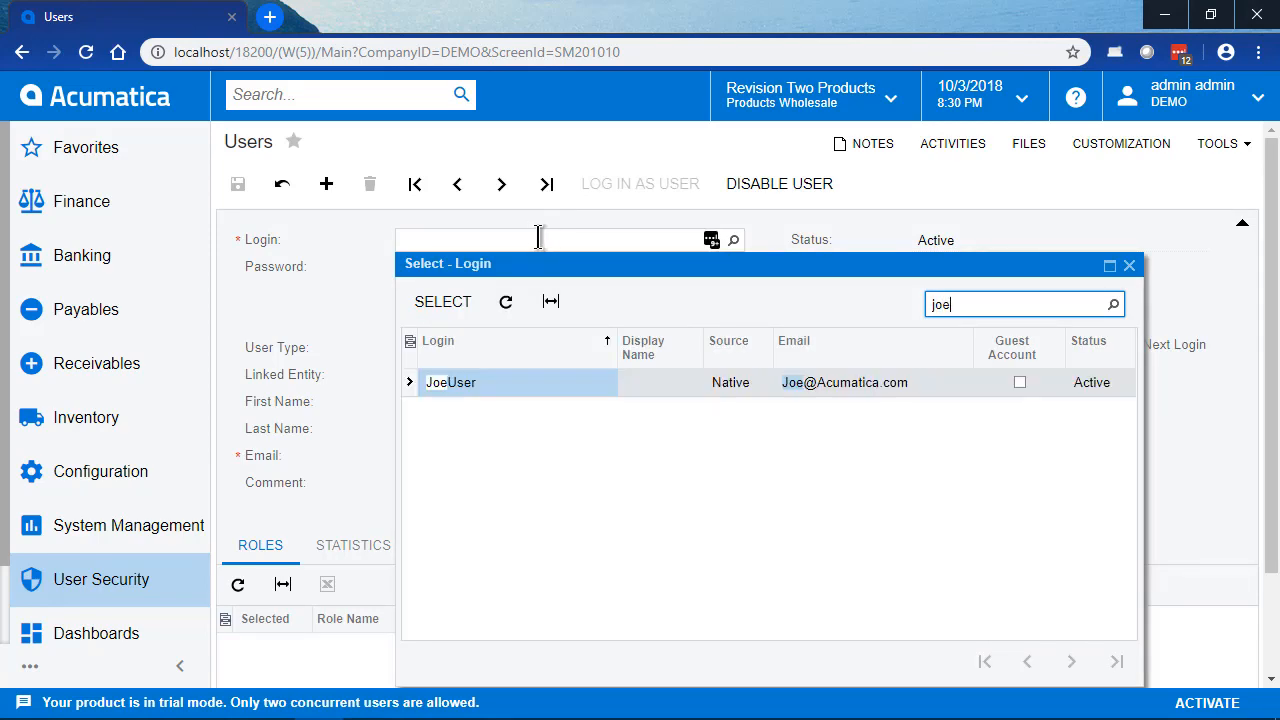
pyautogui.press('Return')
# Step: Log in as the selected user and view the DEMO dashboard in Data Views
pyautogui.click(626, 186)
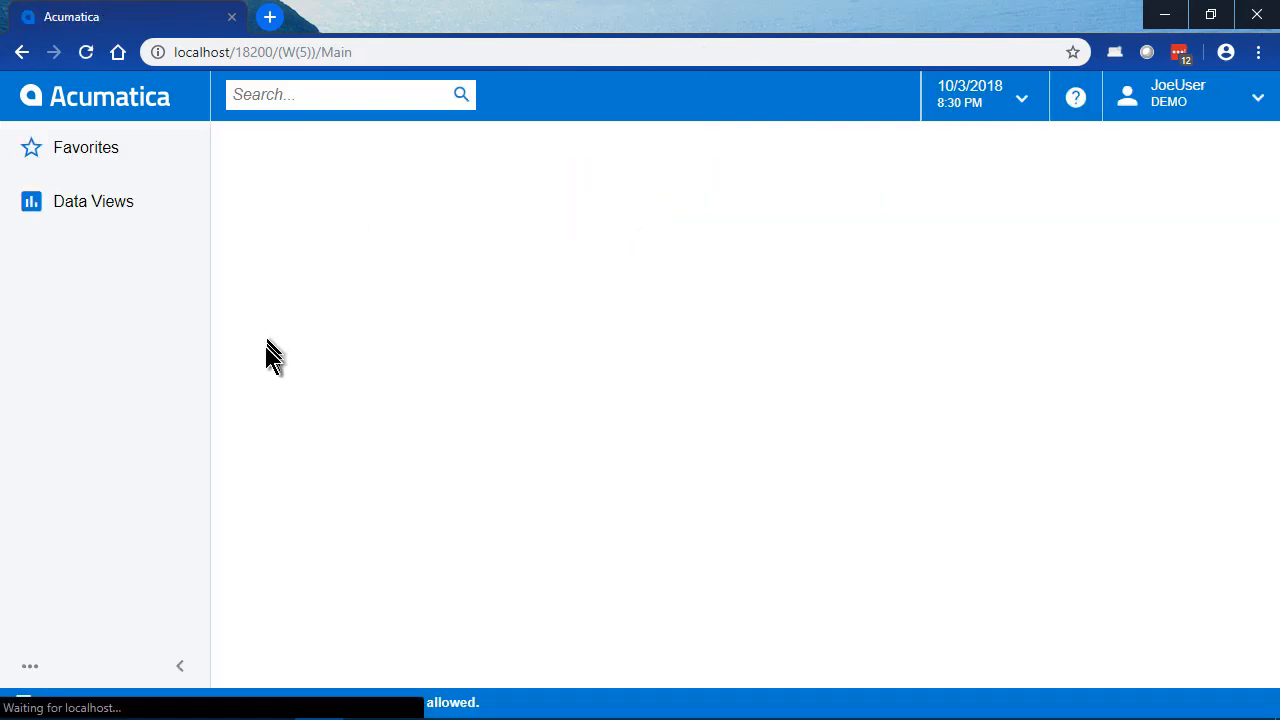
pyautogui.click(65, 208)
pyautogui.click(312, 243)
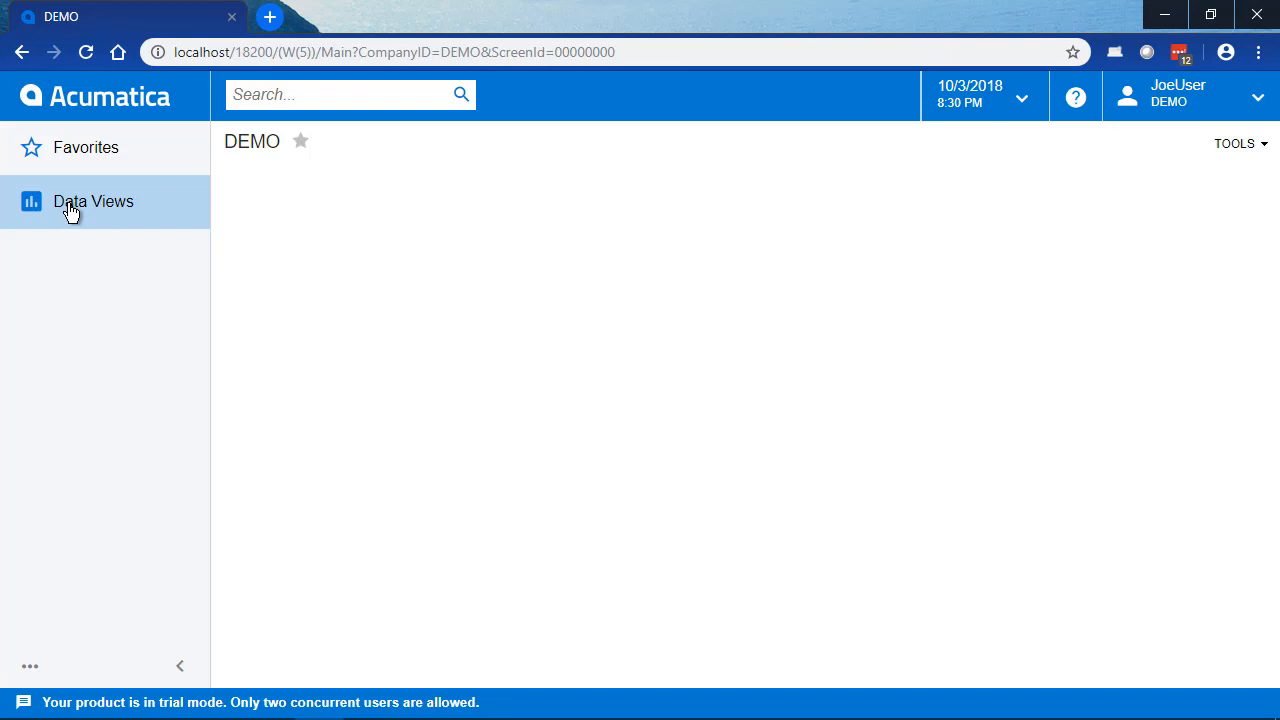
# Step: Sign out and sign back in to the DEMO company as admin with the account password
pyautogui.click(1186, 98)
pyautogui.click(1190, 318)
pyautogui.write('adm')
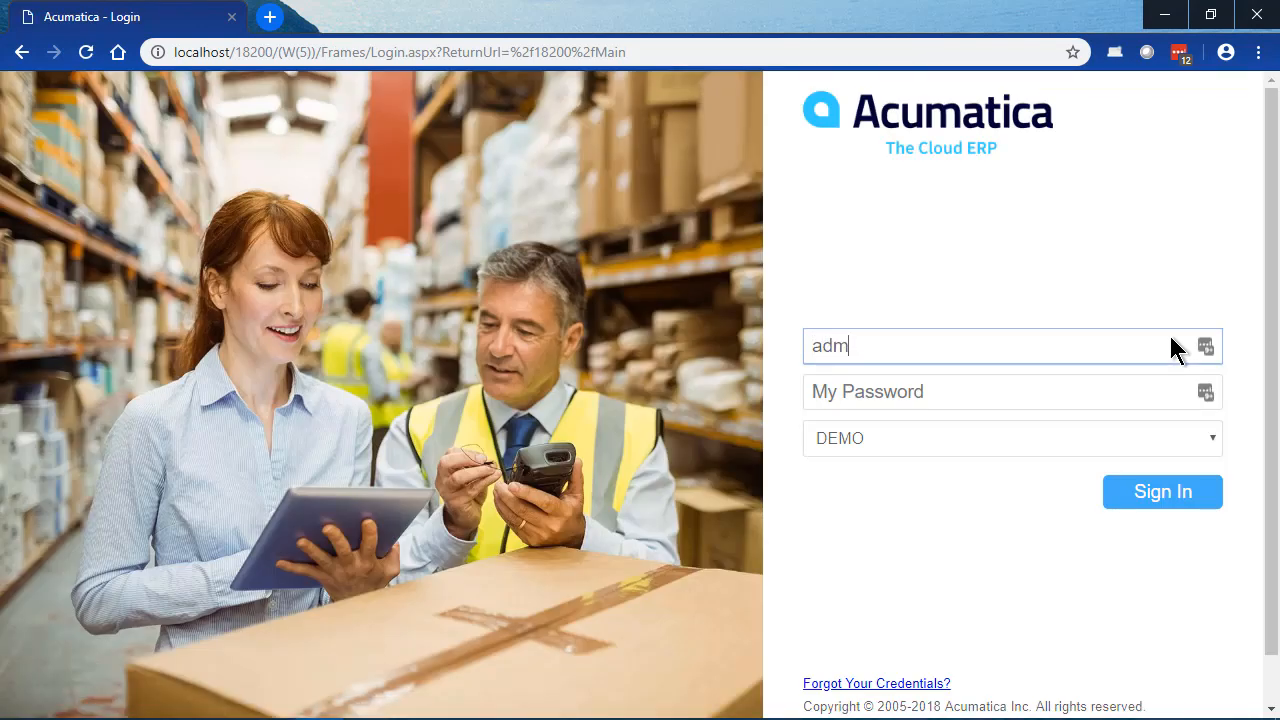
pyautogui.write('in')
pyautogui.press('Tab')
pyautogui.write('1')
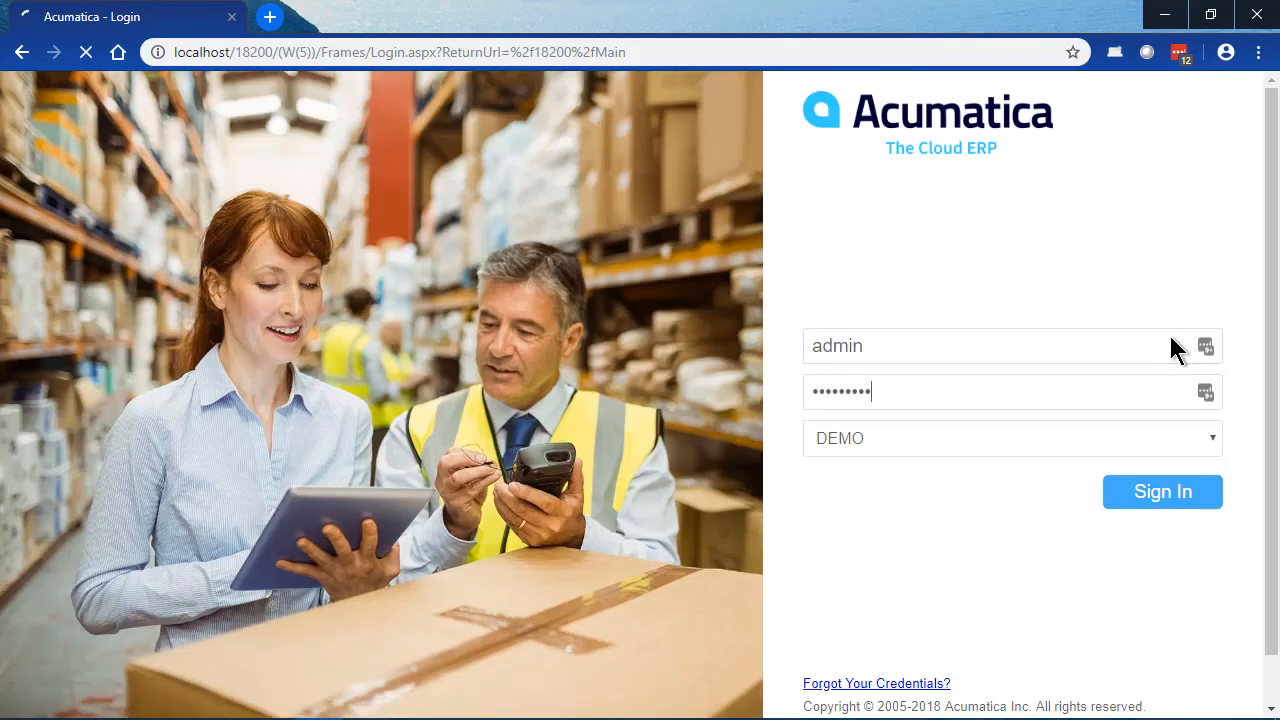
pyautogui.press('Return')
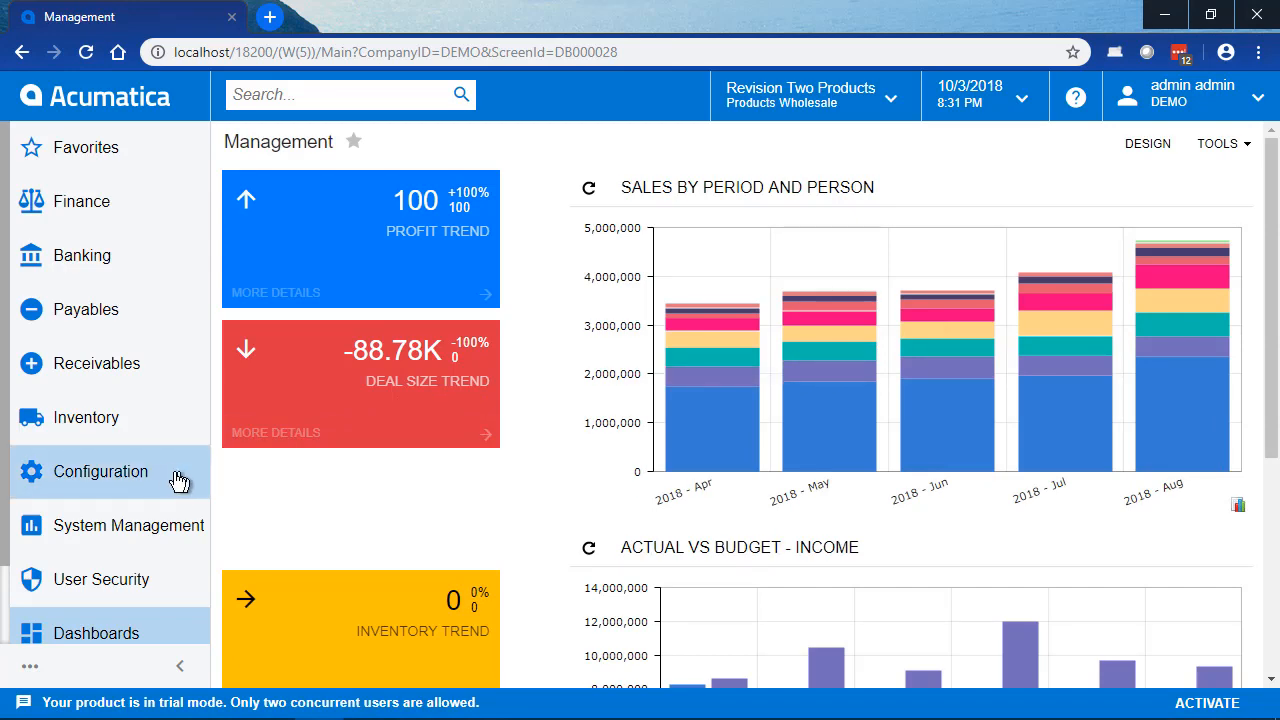
# Step: Open the CAPITAL company record from the Companies list in Configuration
pyautogui.click(125, 482)
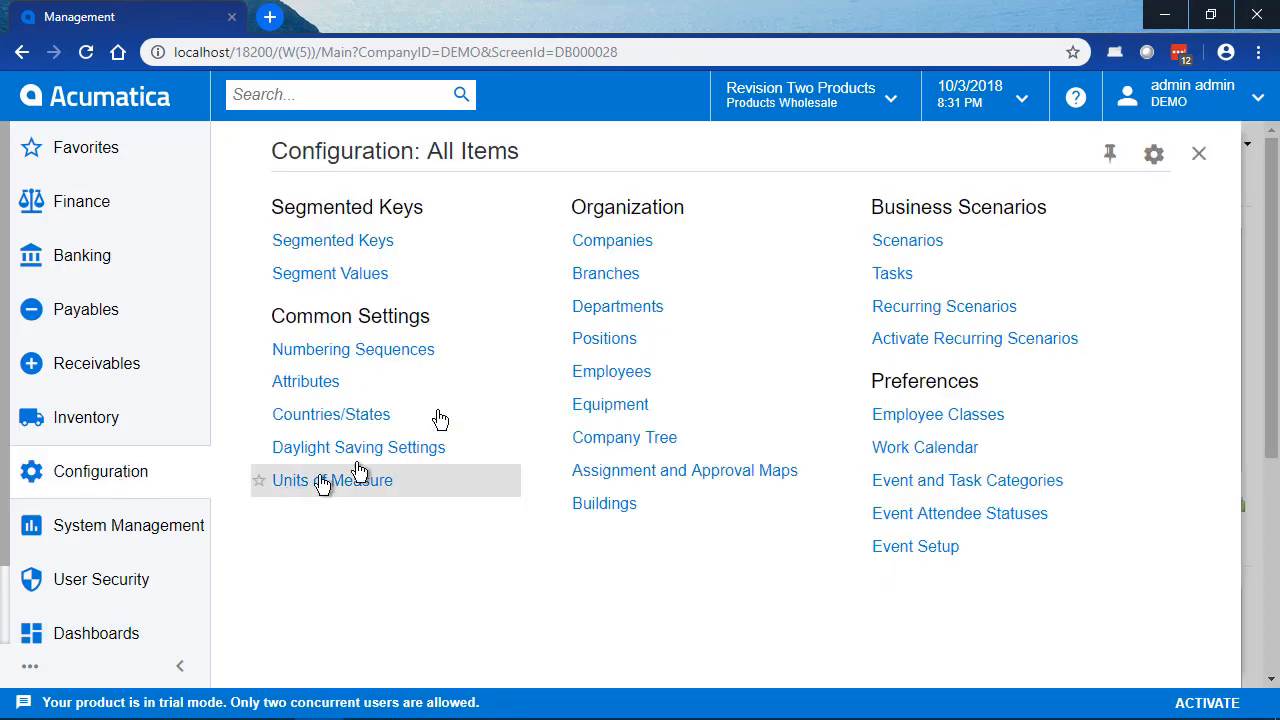
pyautogui.click(612, 244)
pyautogui.click(326, 294)
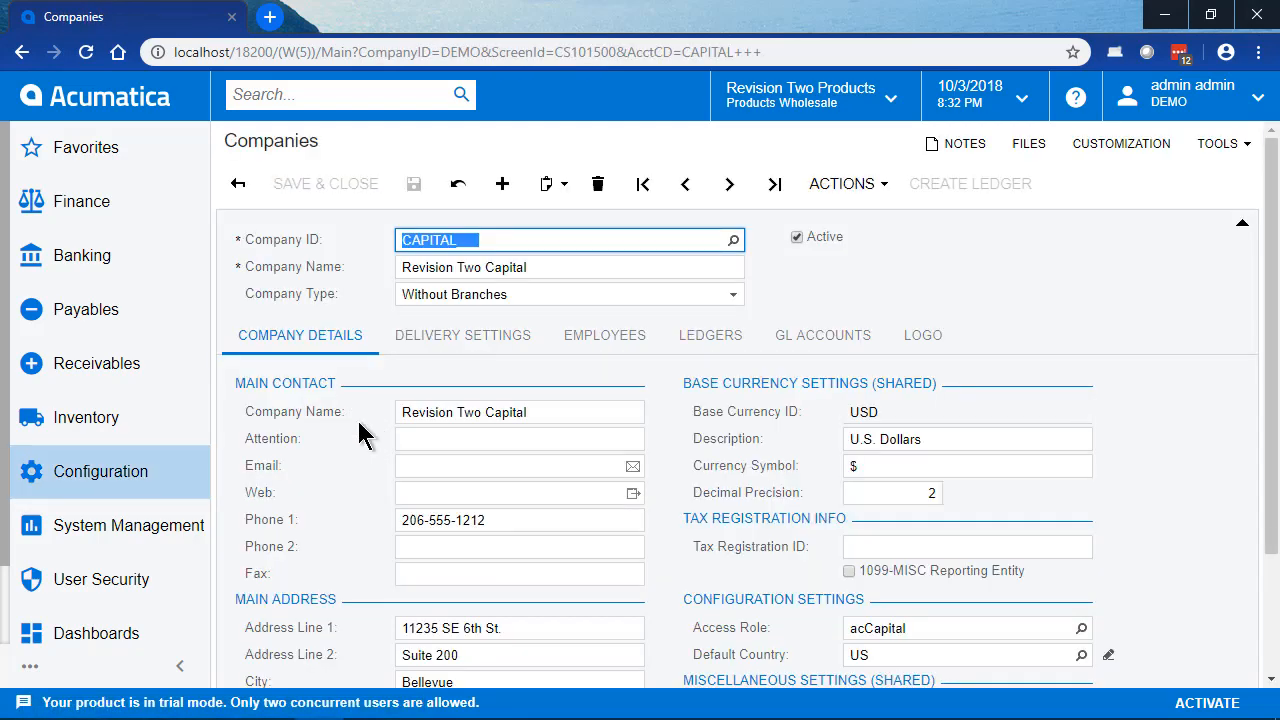
# Step: Inspect CAPITAL's access role and the available companies and branches, and return to the Companies list
pyautogui.click(925, 632)
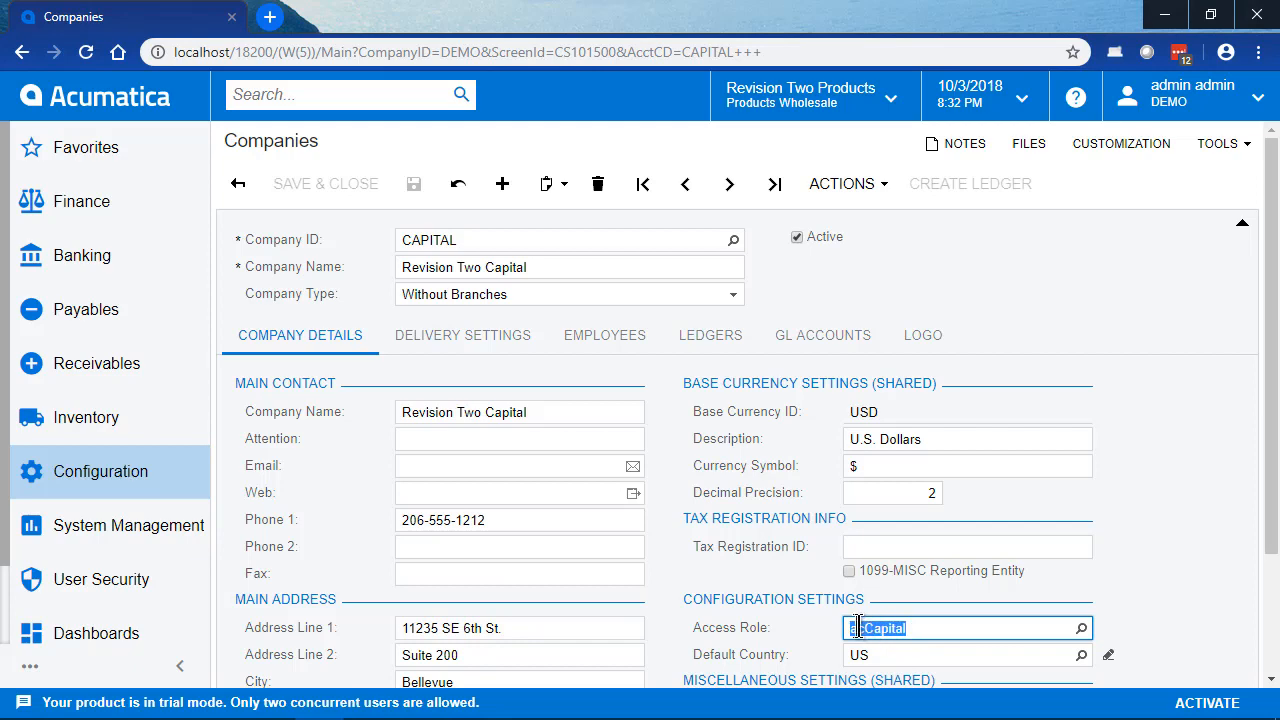
pyautogui.click(890, 100)
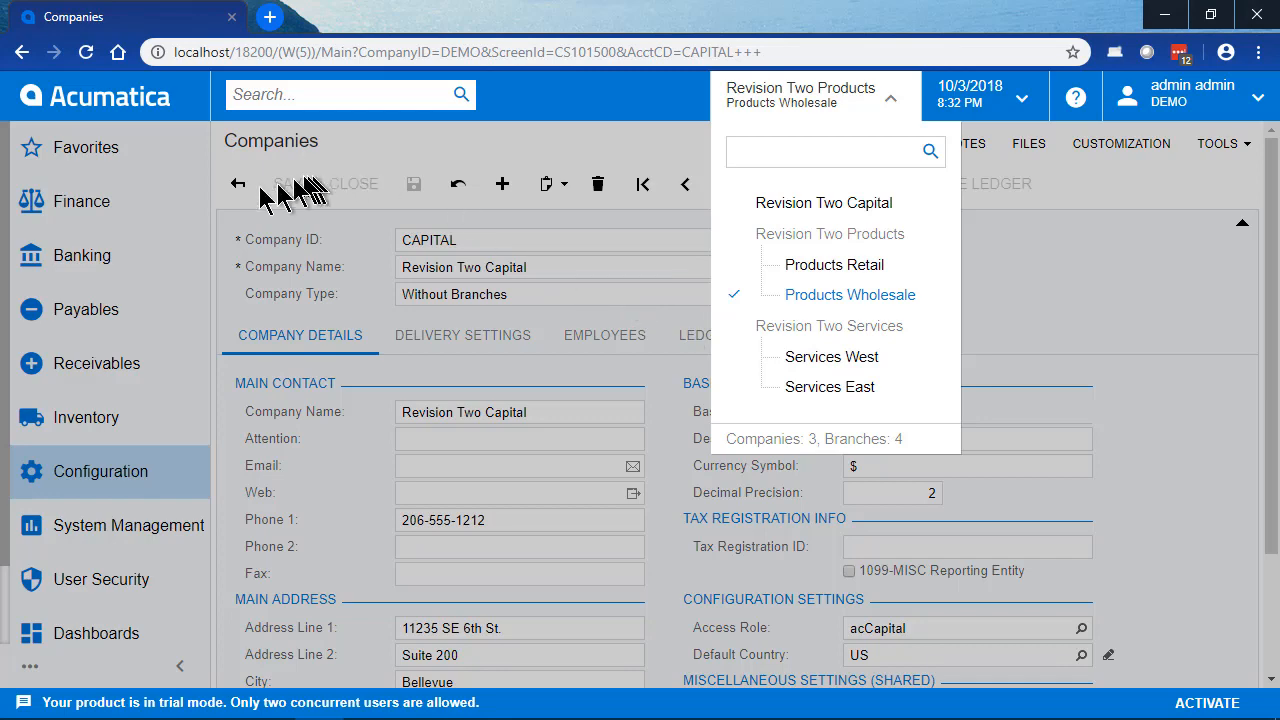
pyautogui.click(243, 194)
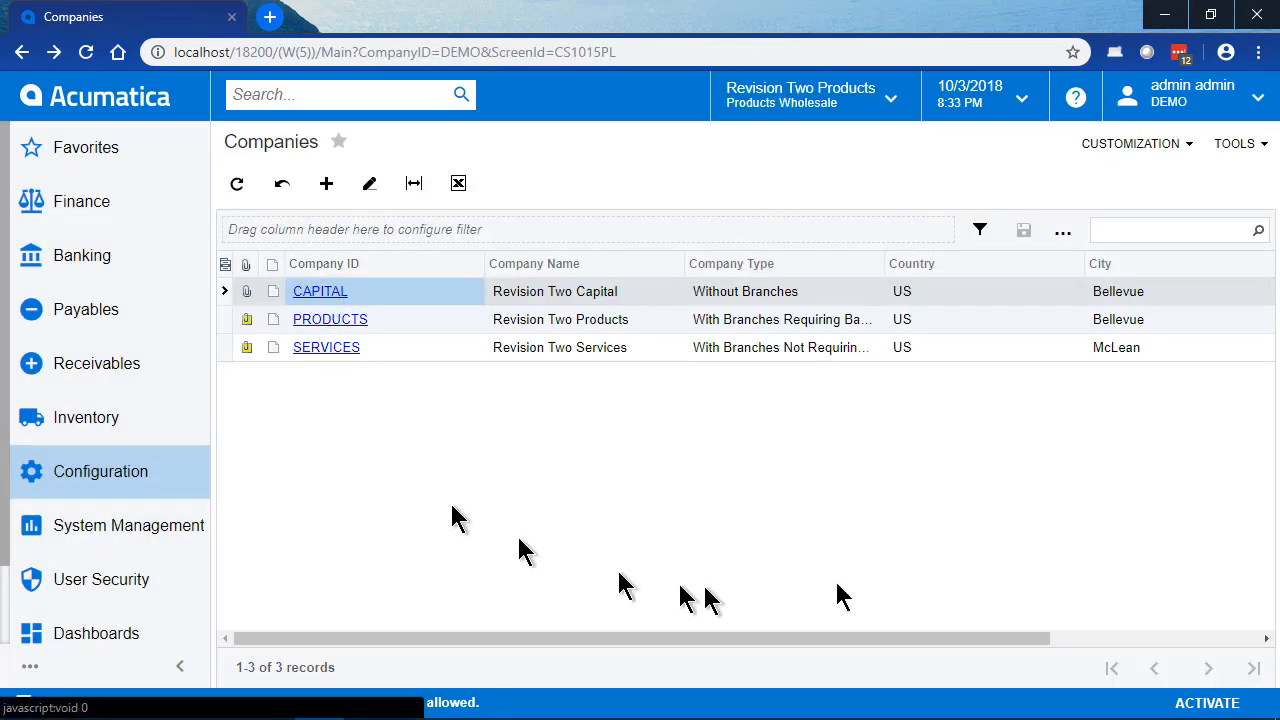
# Step: Review the access role assigned to each company in the Companies list
pyautogui.click(1113, 638)
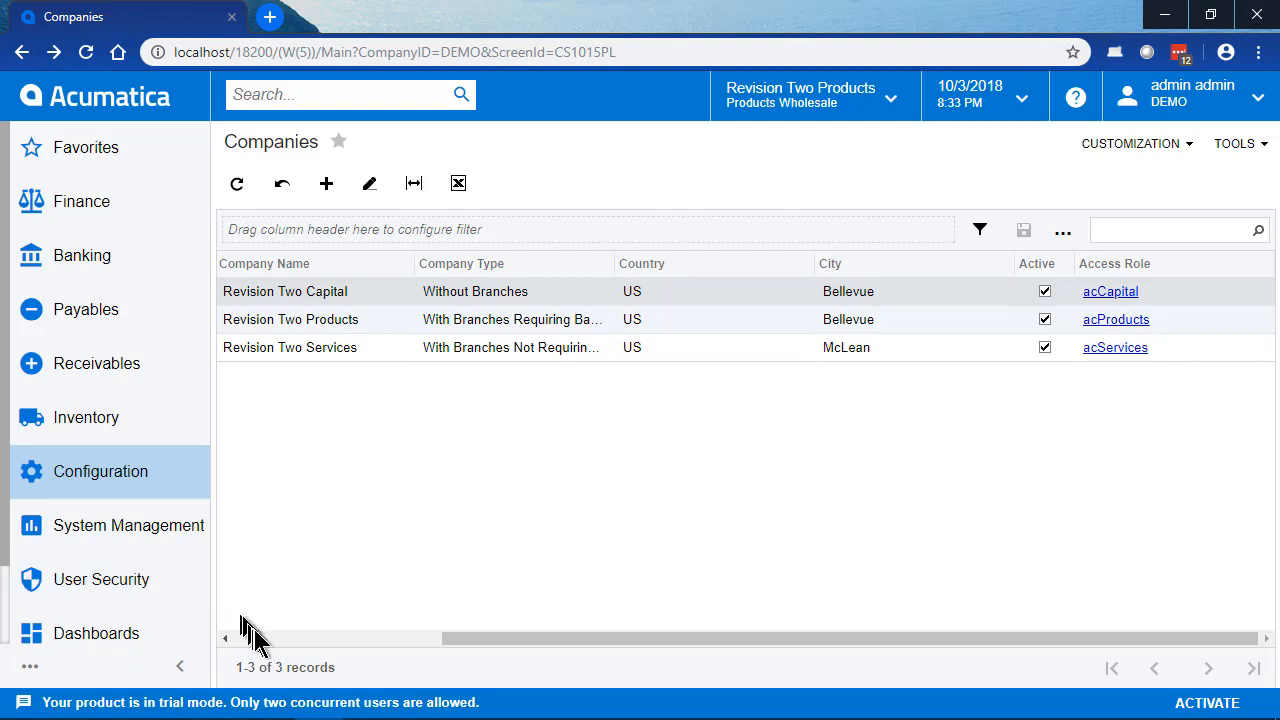
pyautogui.click(300, 641)
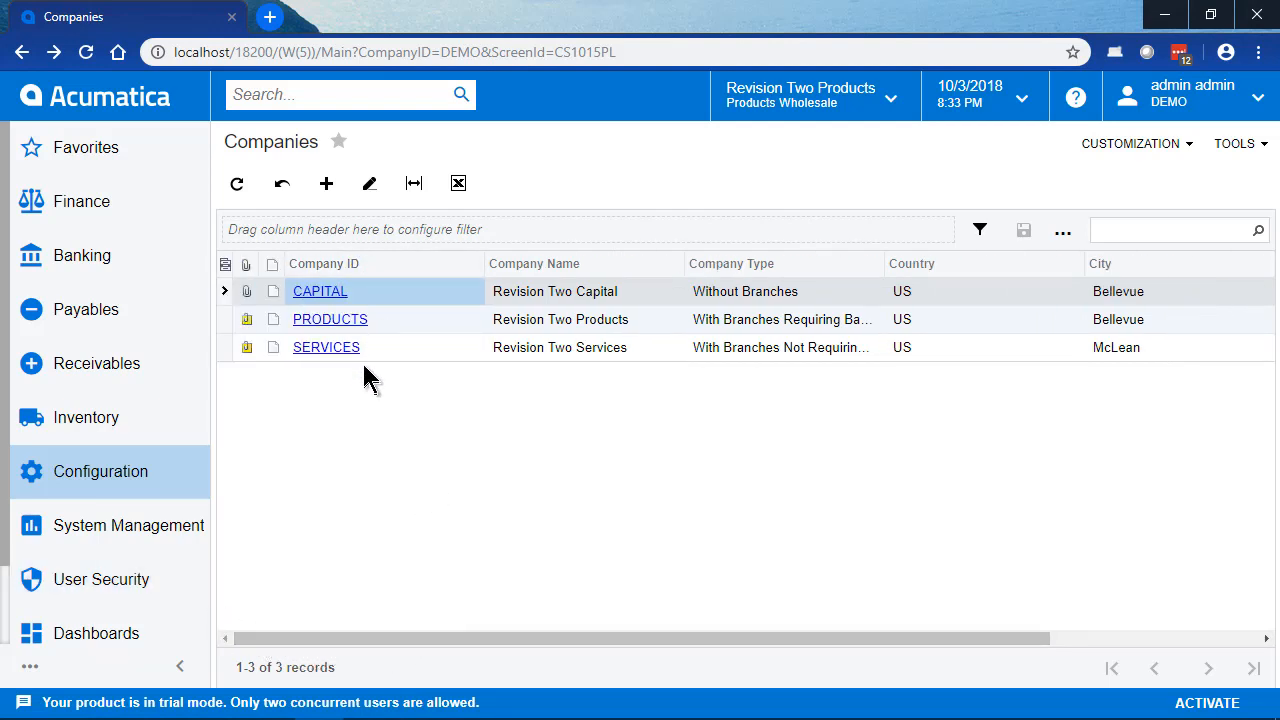
# Step: Open the restricted test user's record in the User Security Users form
pyautogui.click(137, 579)
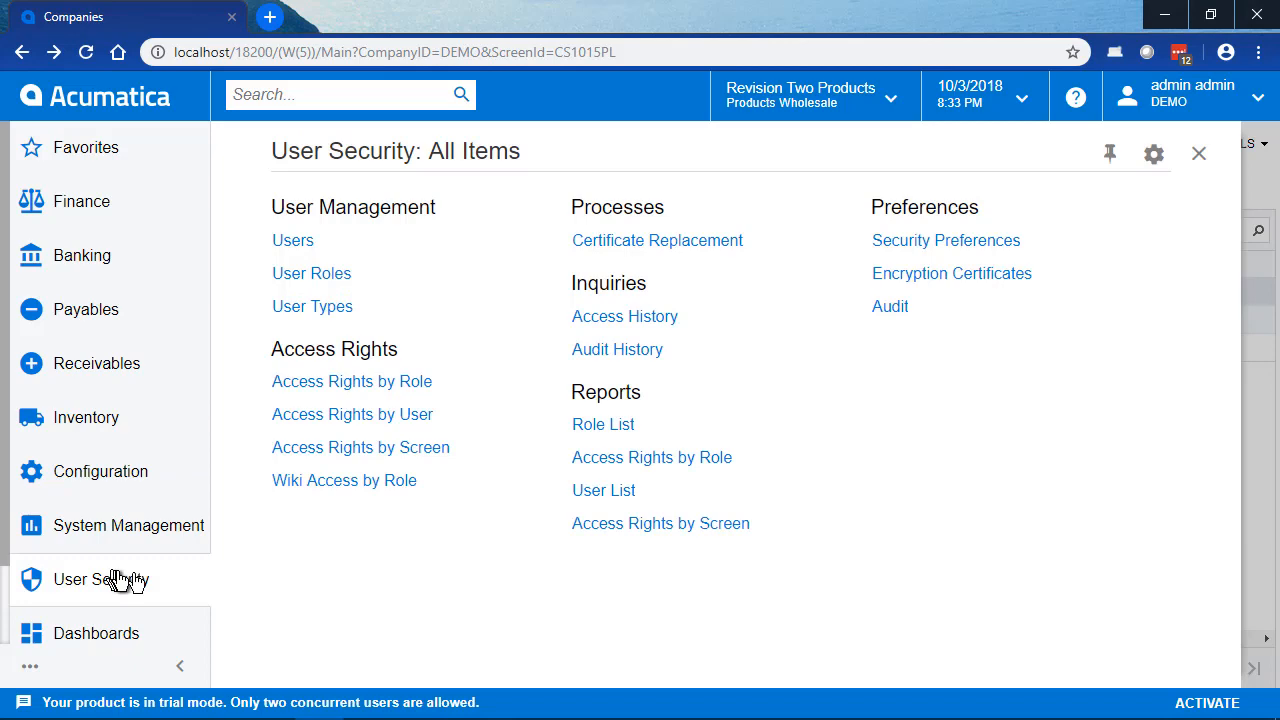
pyautogui.click(298, 241)
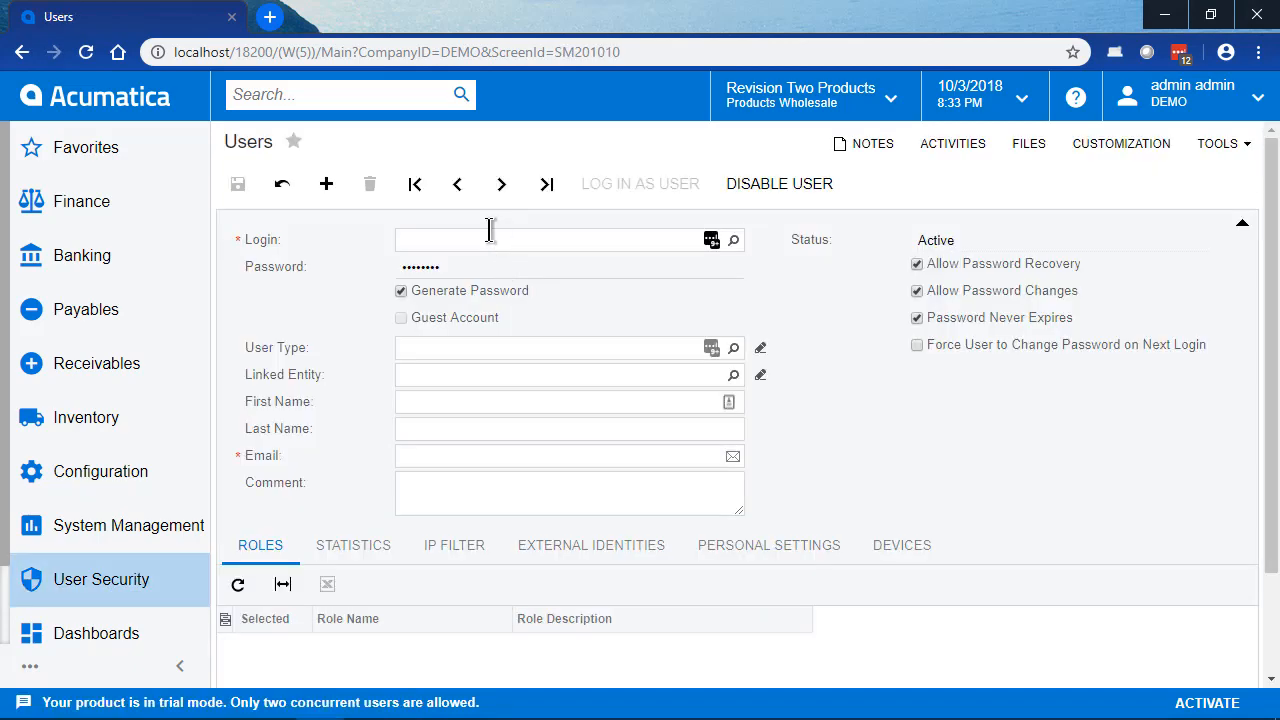
pyautogui.click(489, 231)
pyautogui.press('F3')
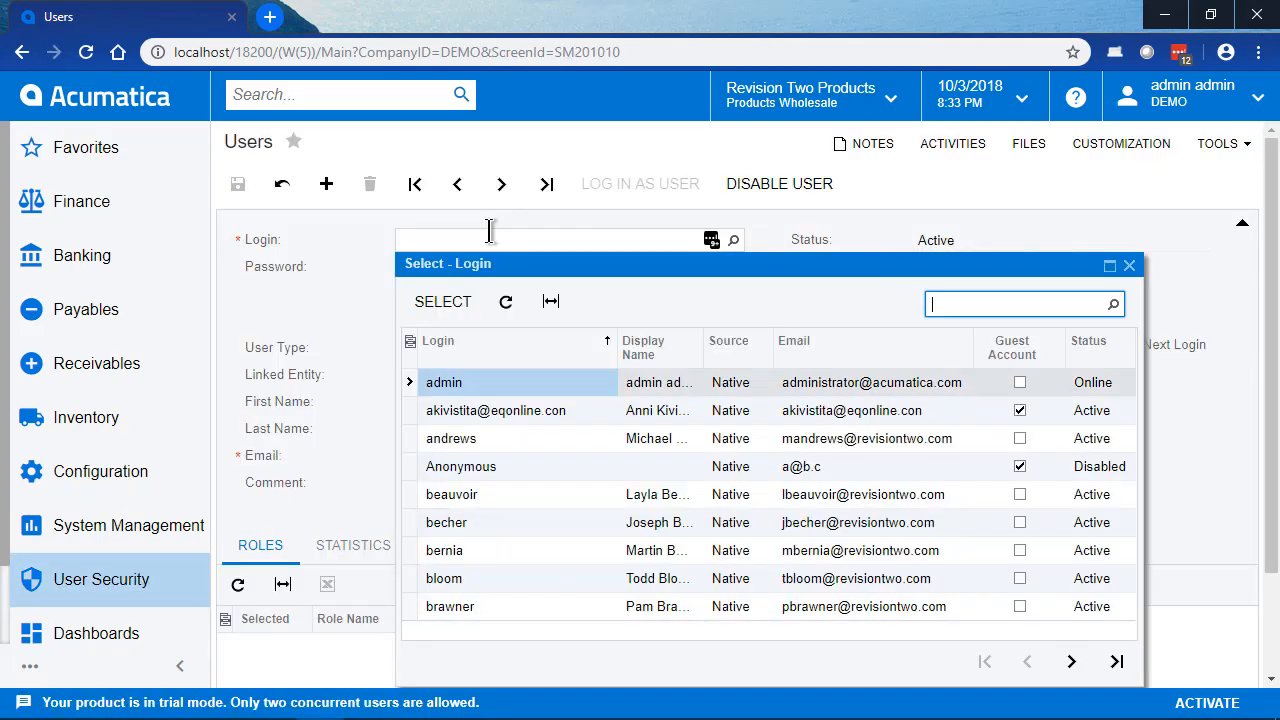
pyautogui.press('Return')
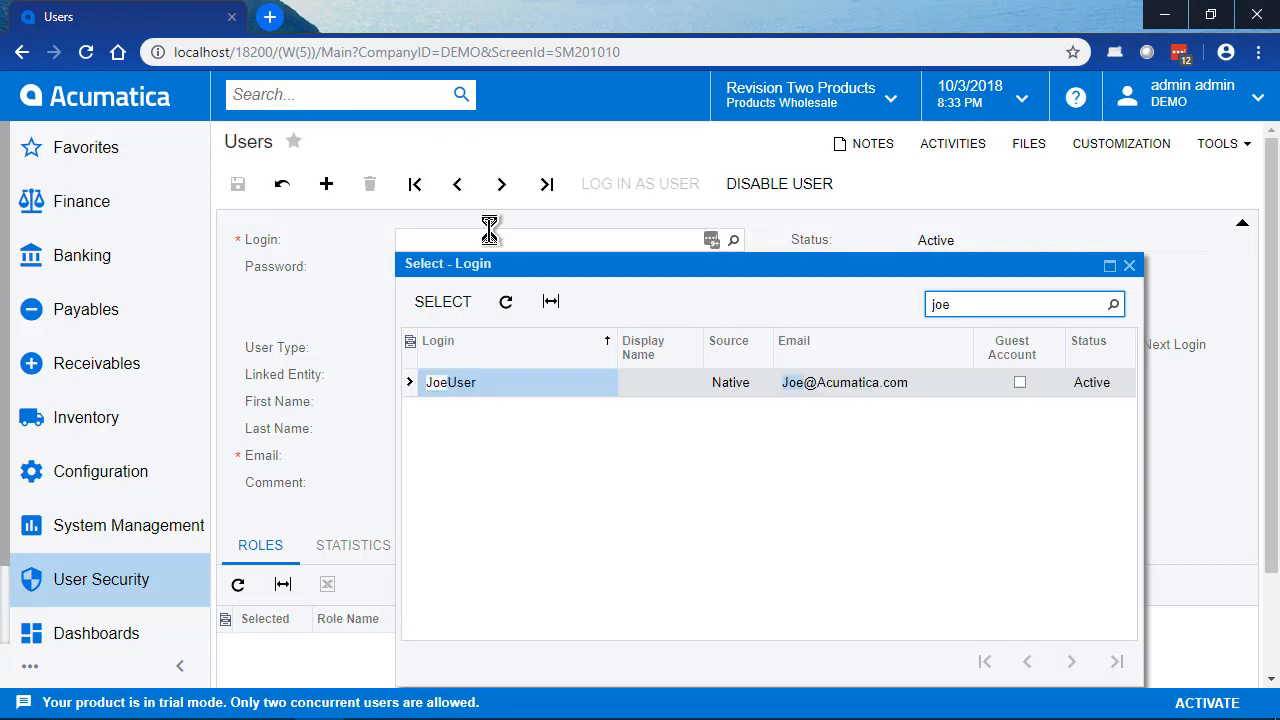
pyautogui.press('Return')
# Step: Assign the acCapital, acProducts and acServices company access roles to the test user and save the record
pyautogui.click(272, 592)
pyautogui.click(272, 620)
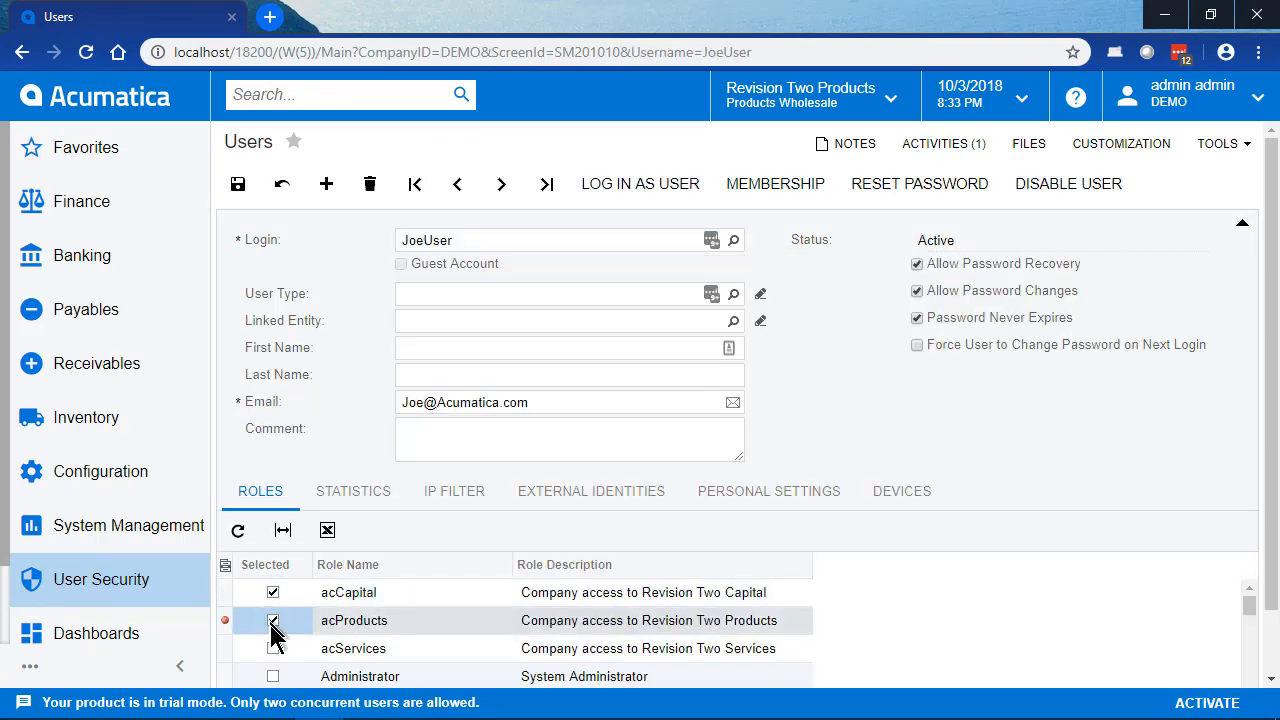
pyautogui.click(272, 648)
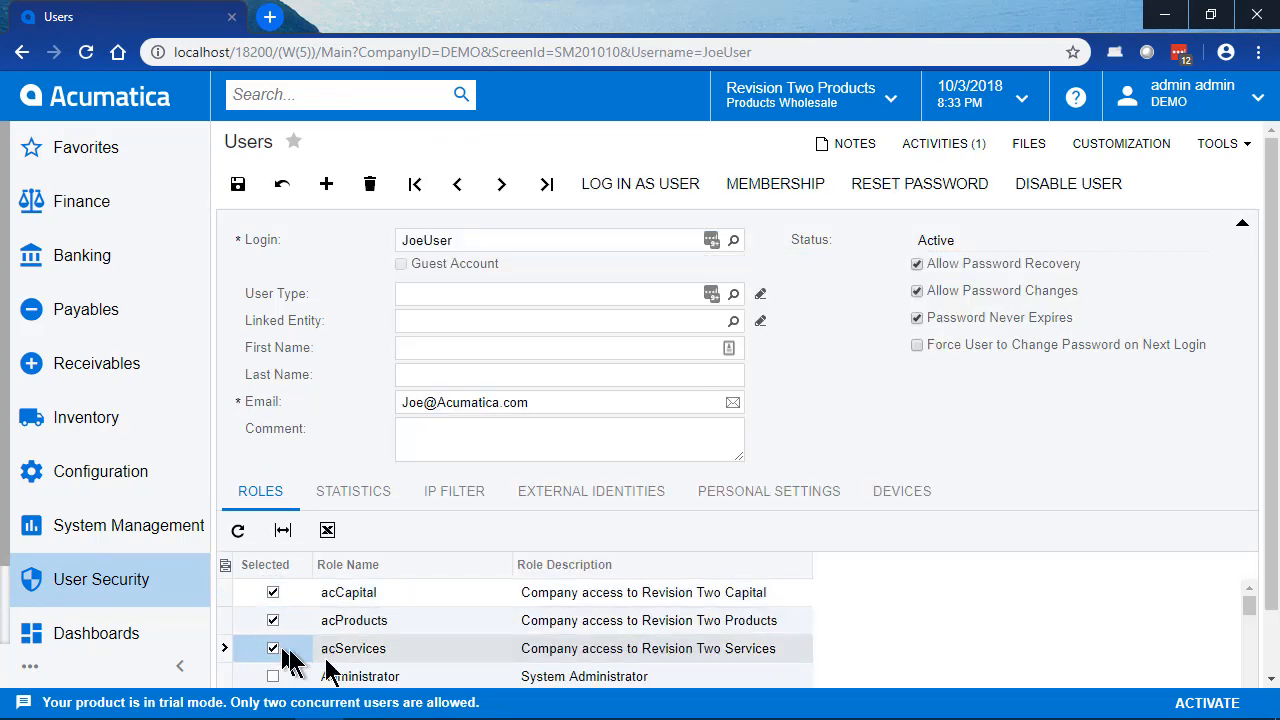
pyautogui.click(238, 184)
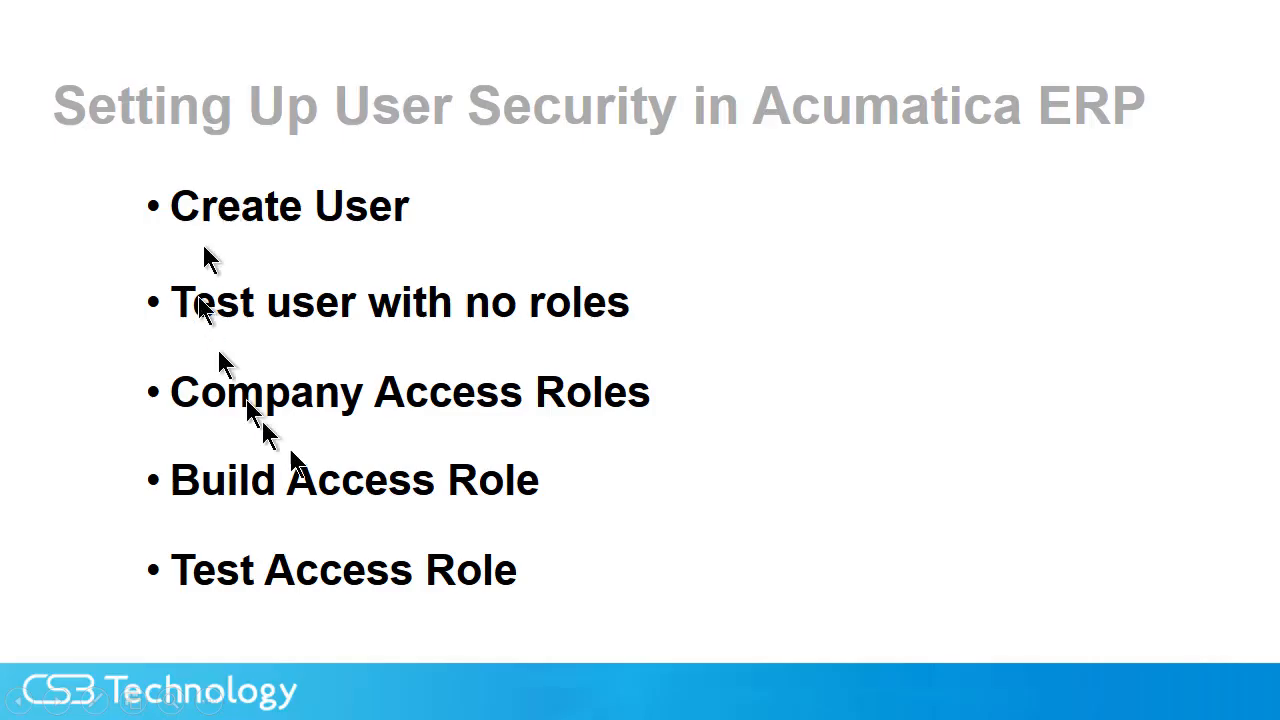
pyautogui.click(392, 503)
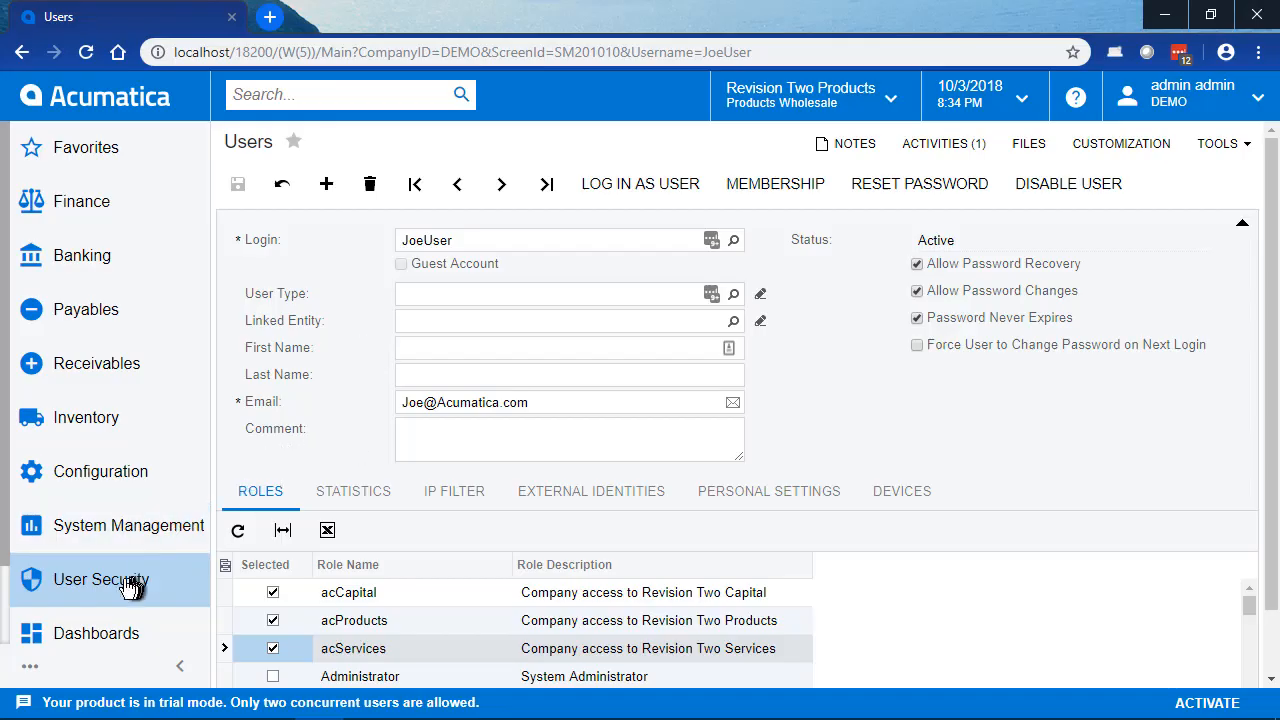
# Step: Create and save a user role named PURCHMGR with the description "Purchasing Mangager"
pyautogui.click(118, 588)
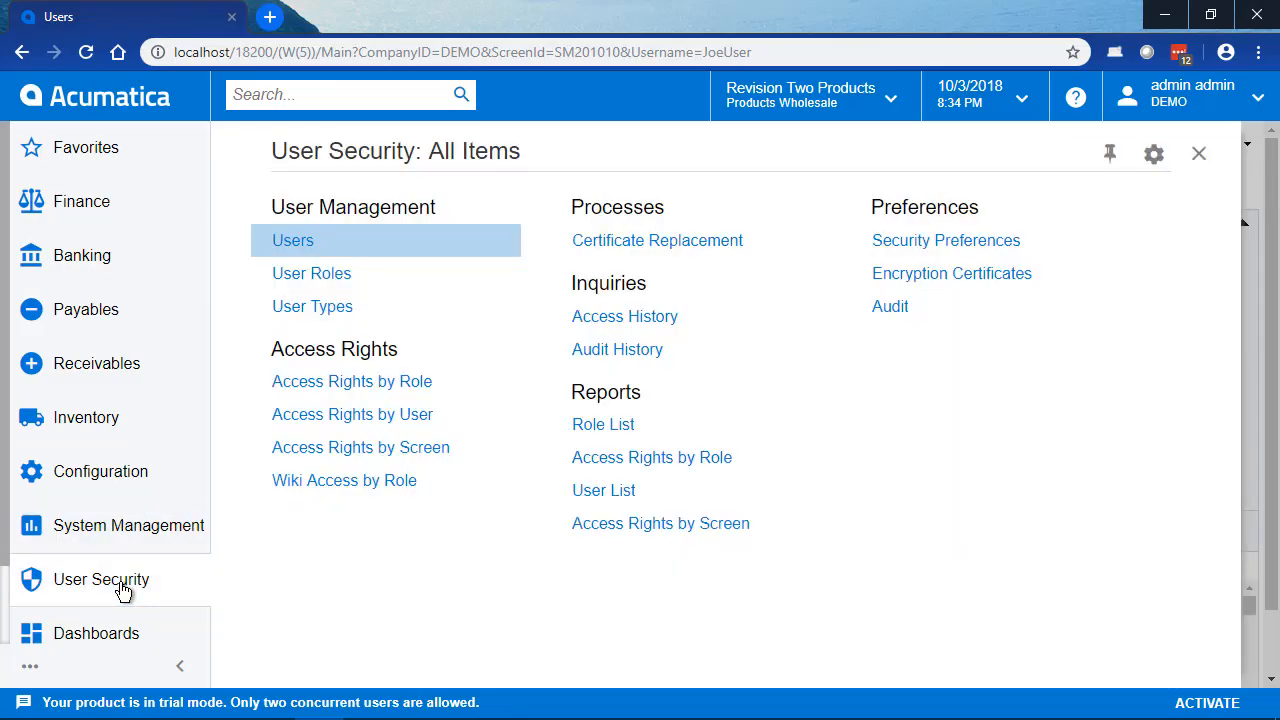
pyautogui.click(340, 275)
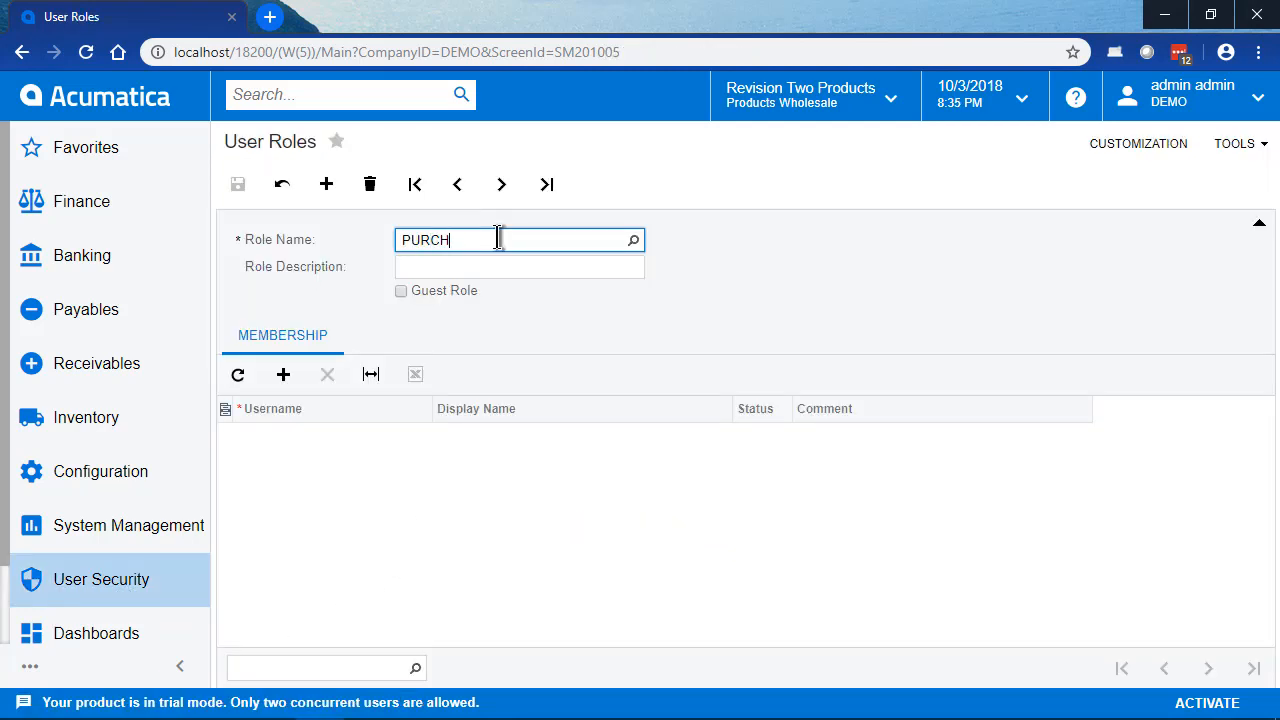
pyautogui.write('PURCHMGR')
pyautogui.press('Tab')
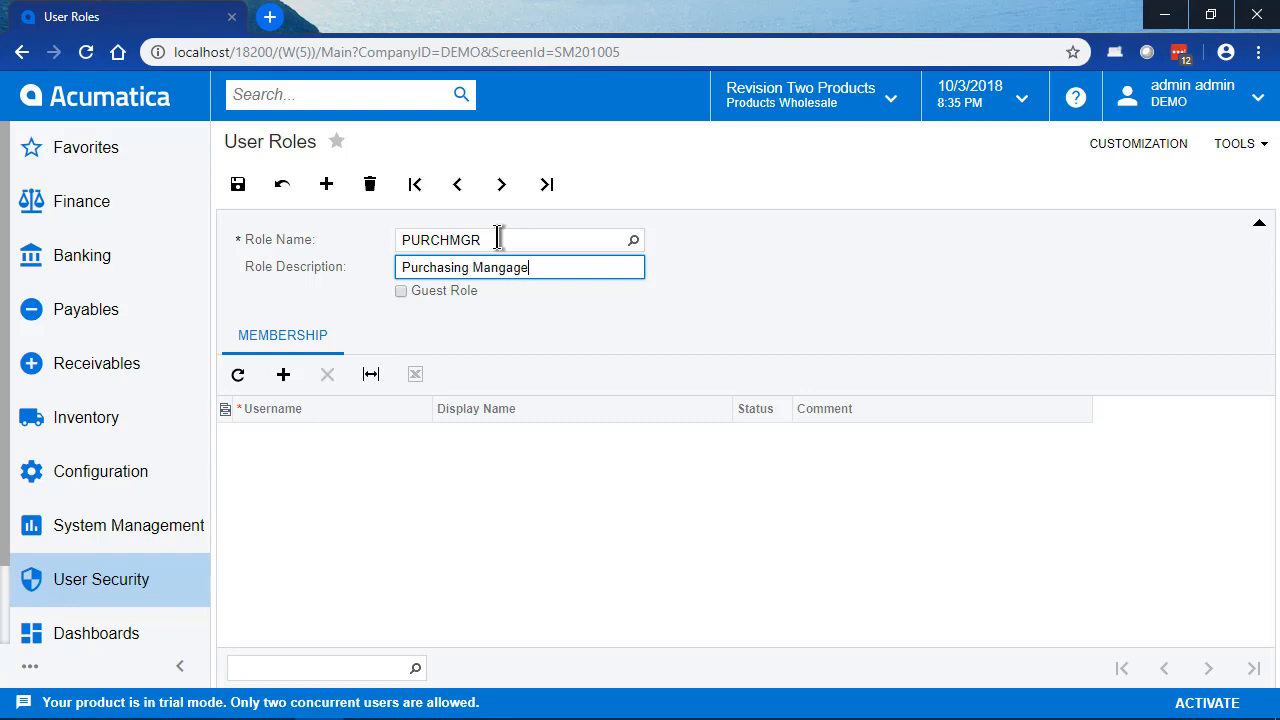
pyautogui.click(236, 186)
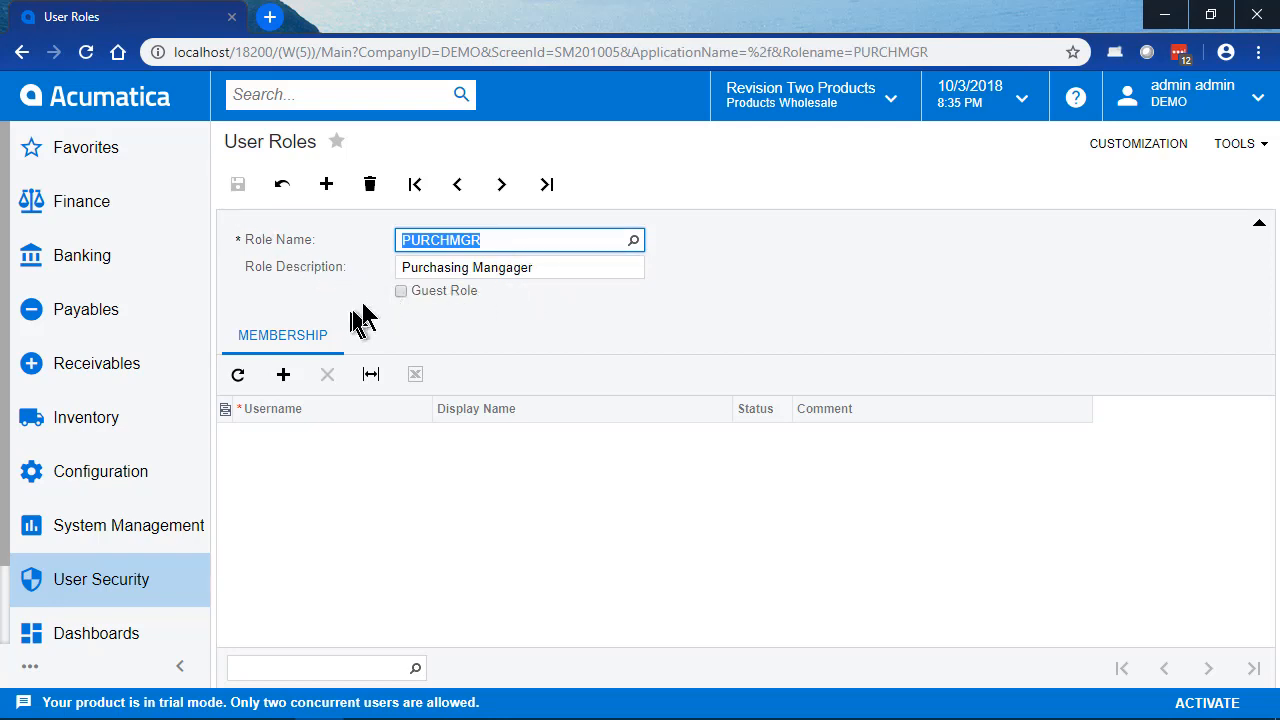
# Step: Add the test user to the PURCHMGR role's membership and save the role
pyautogui.click(281, 385)
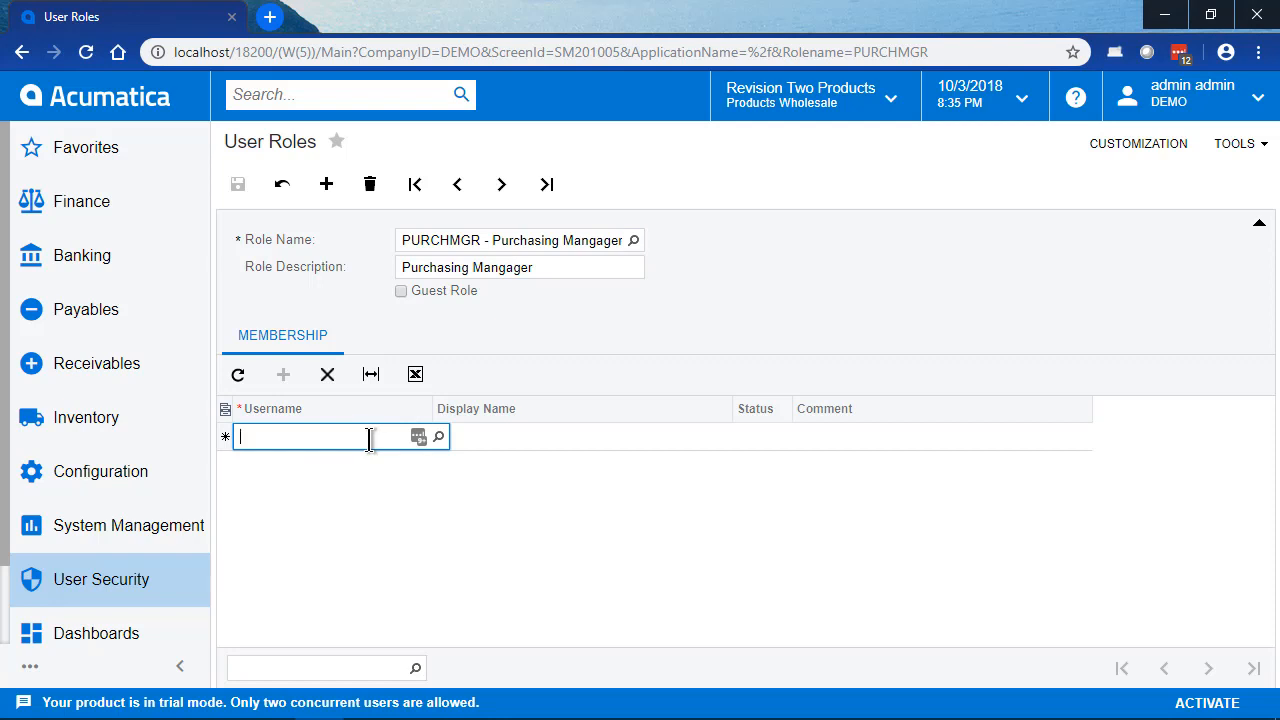
pyautogui.press('Tab')
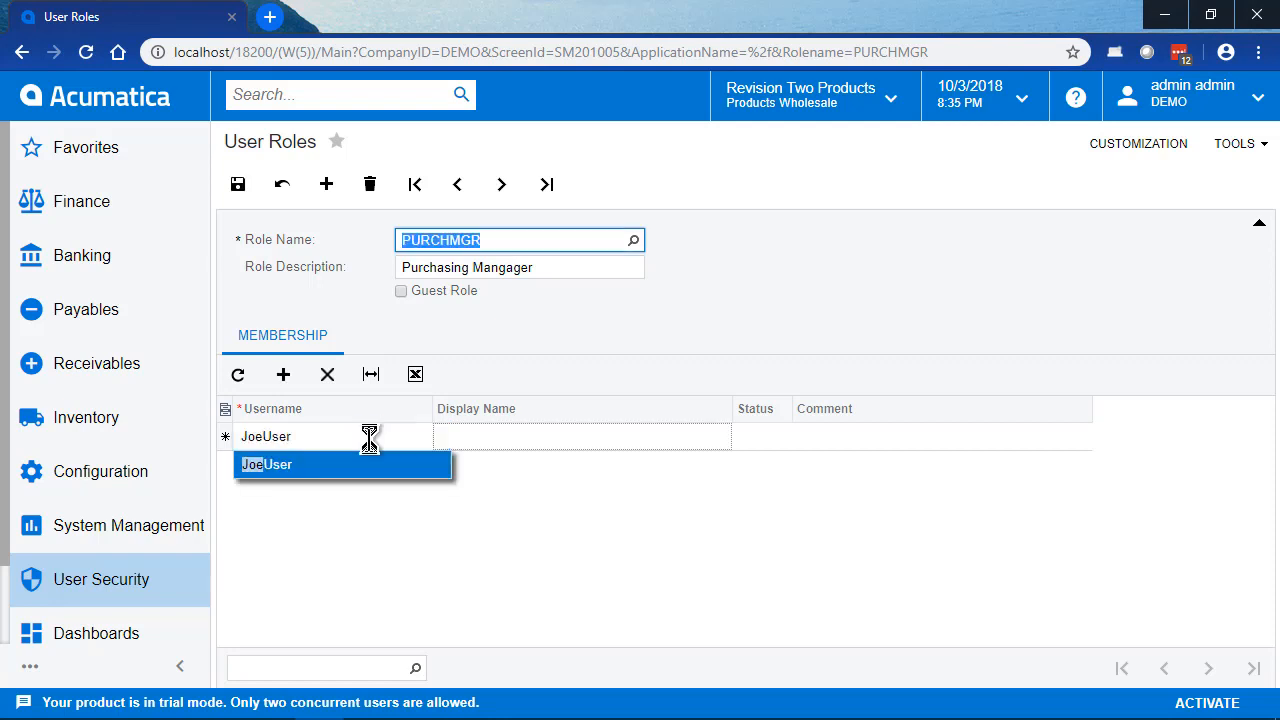
pyautogui.click(237, 184)
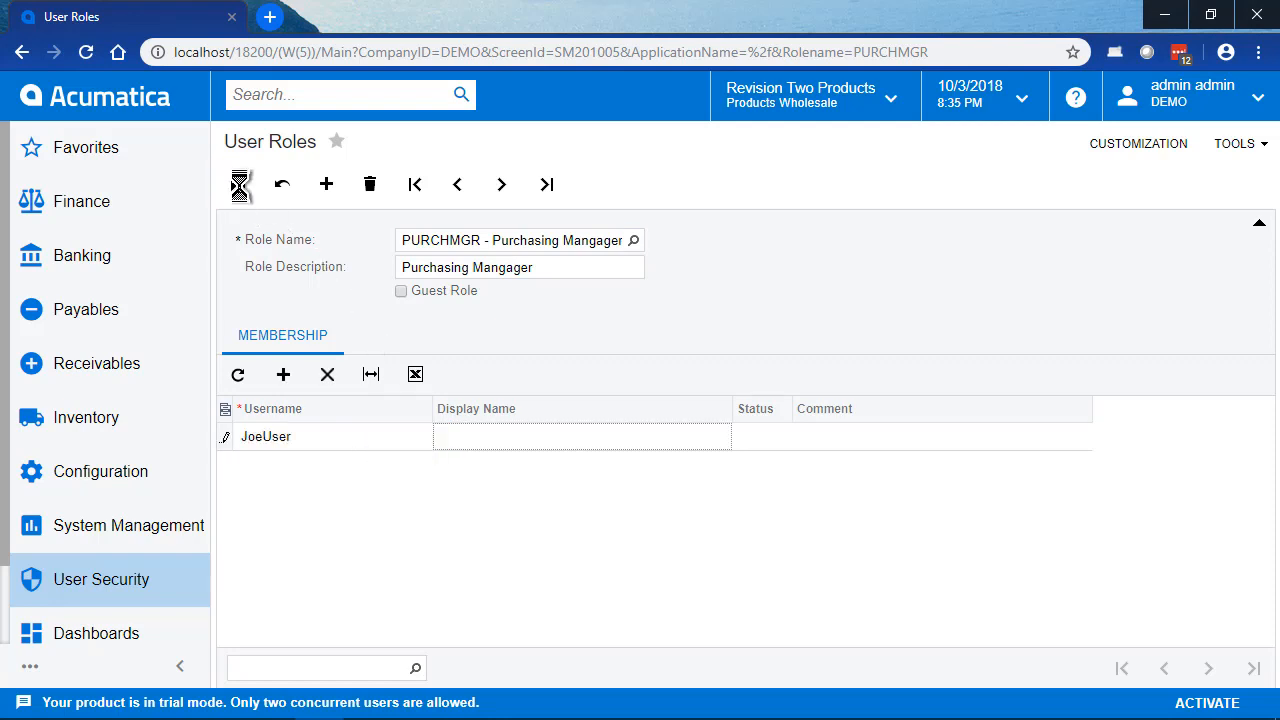
# Step: Open Access Rights by Role in User Security and load the PURCHMGR role
pyautogui.click(129, 583)
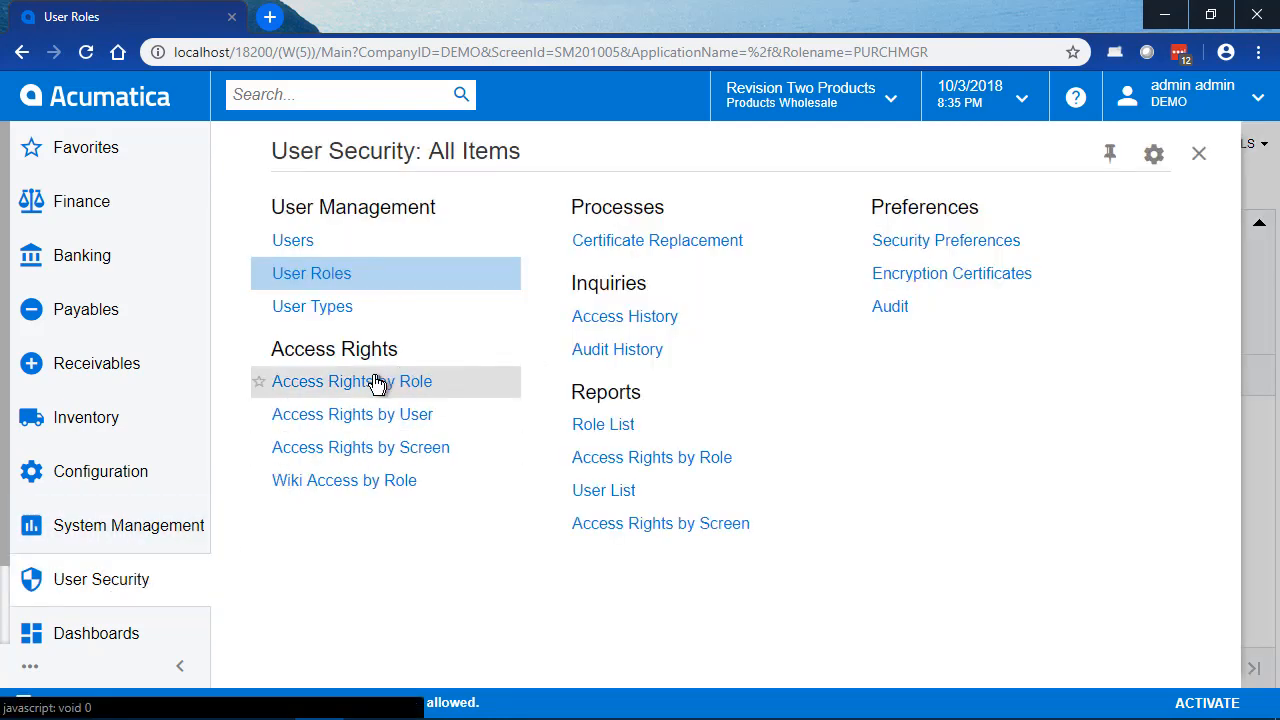
pyautogui.click(138, 590)
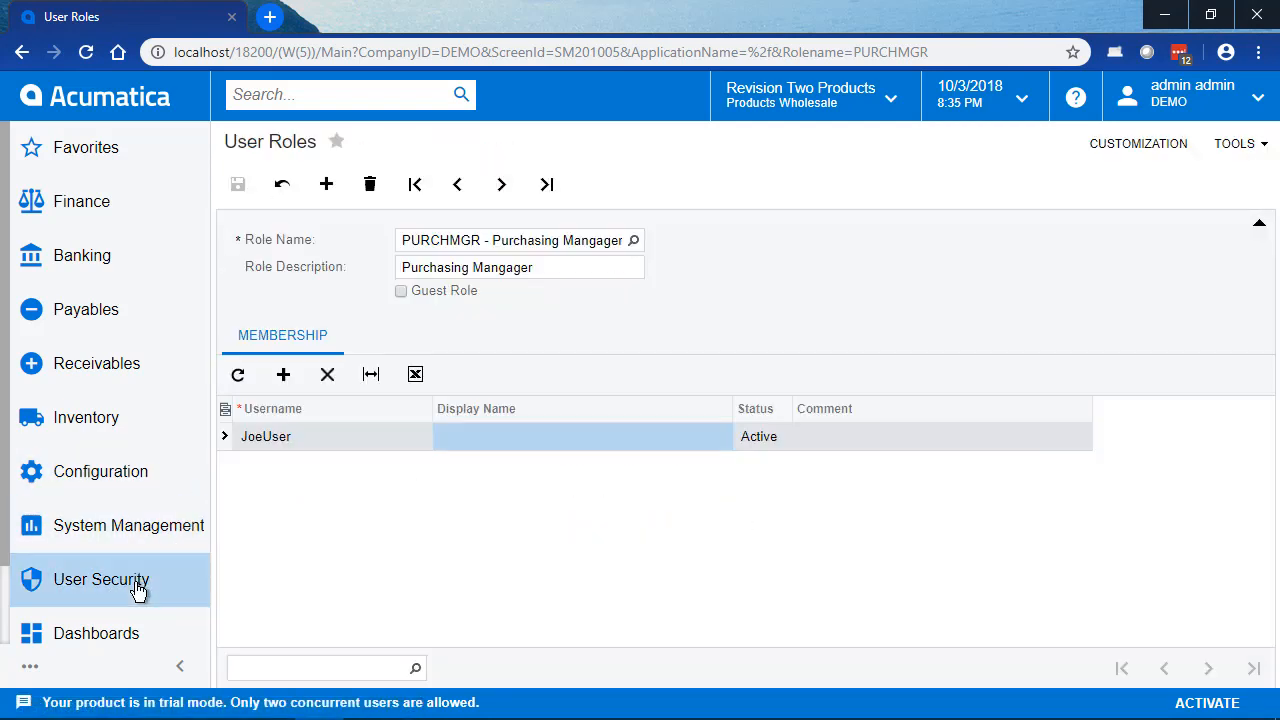
pyautogui.click(138, 590)
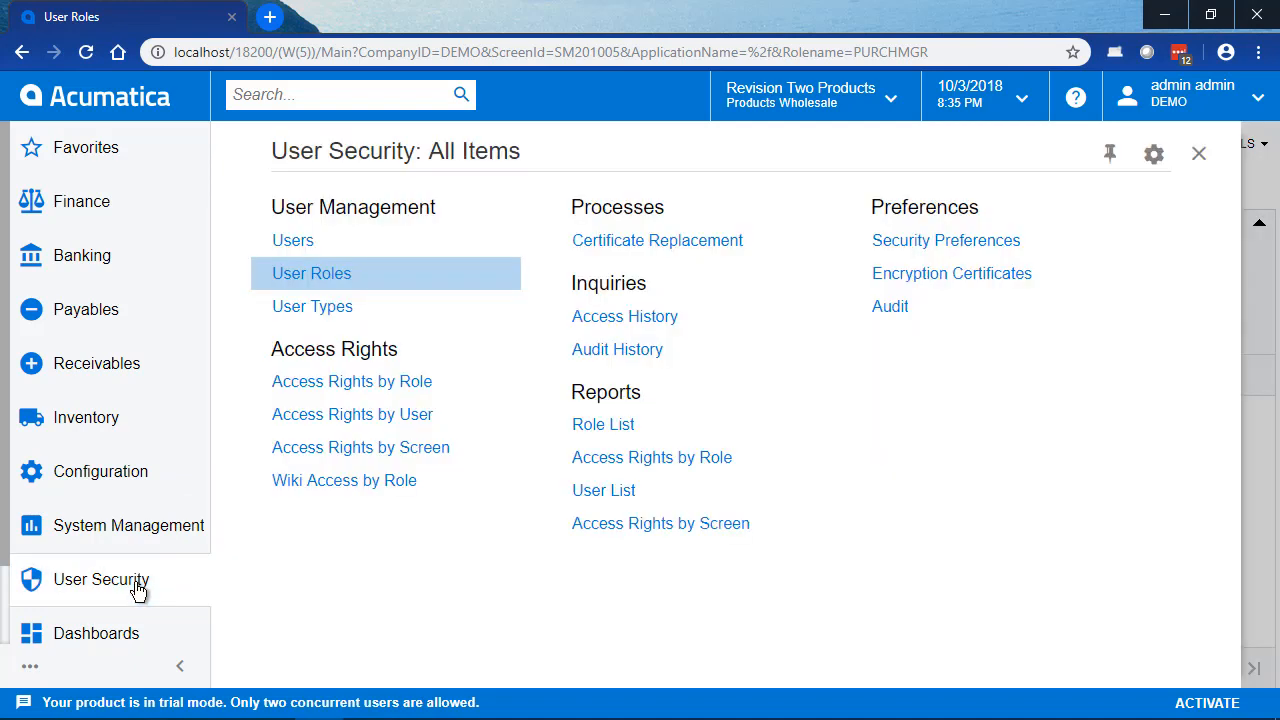
pyautogui.click(319, 386)
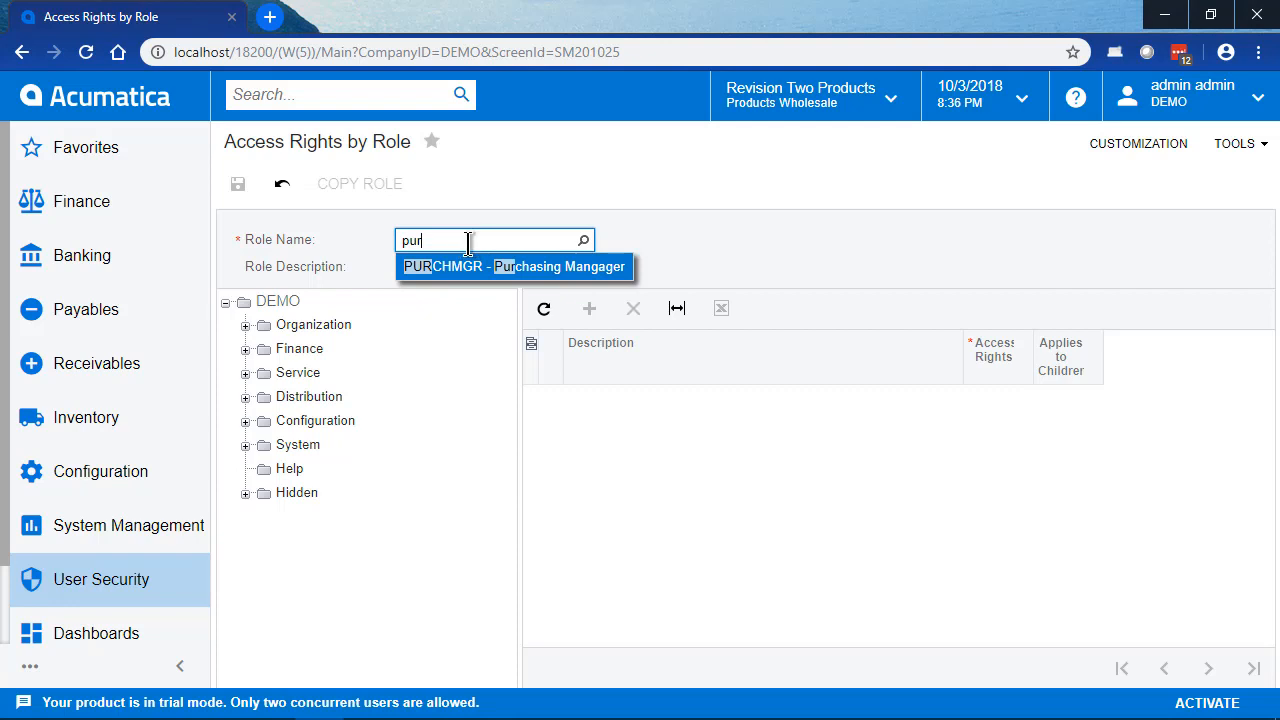
pyautogui.press('Tab')
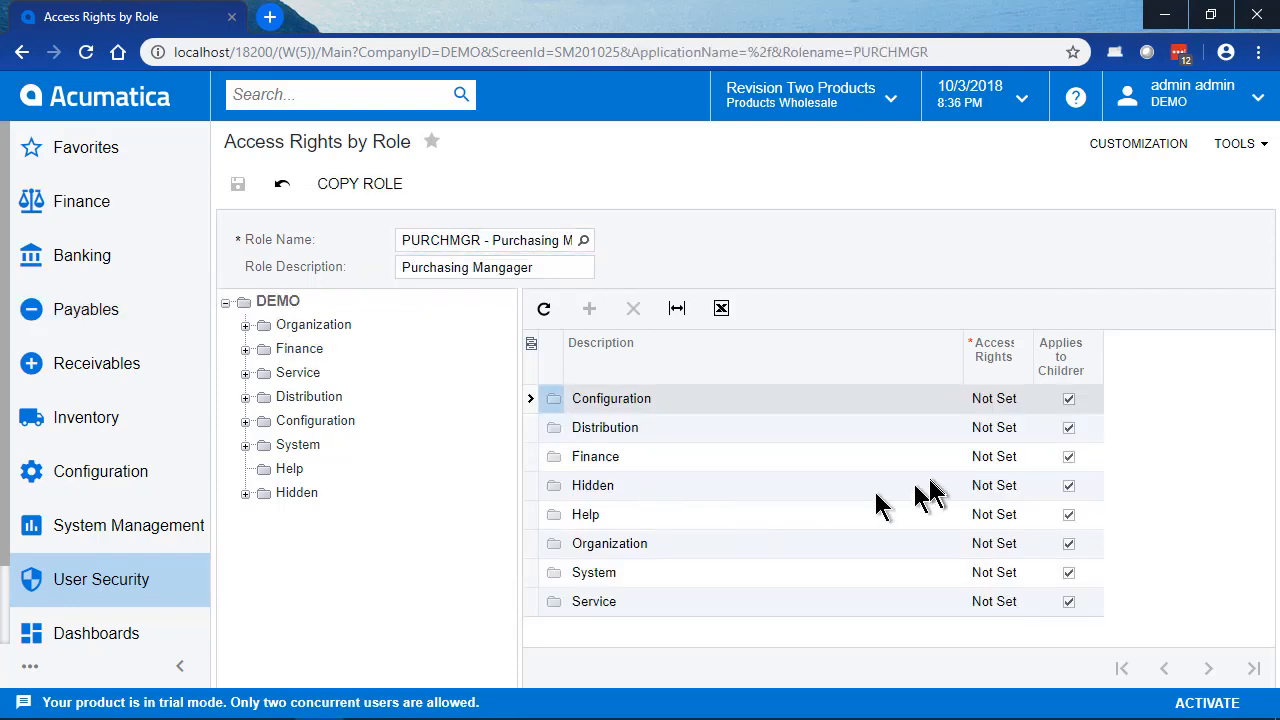
# Step: Set PURCHMGR's access rights for Distribution to Granted without applying them to its children
pyautogui.click(1019, 428)
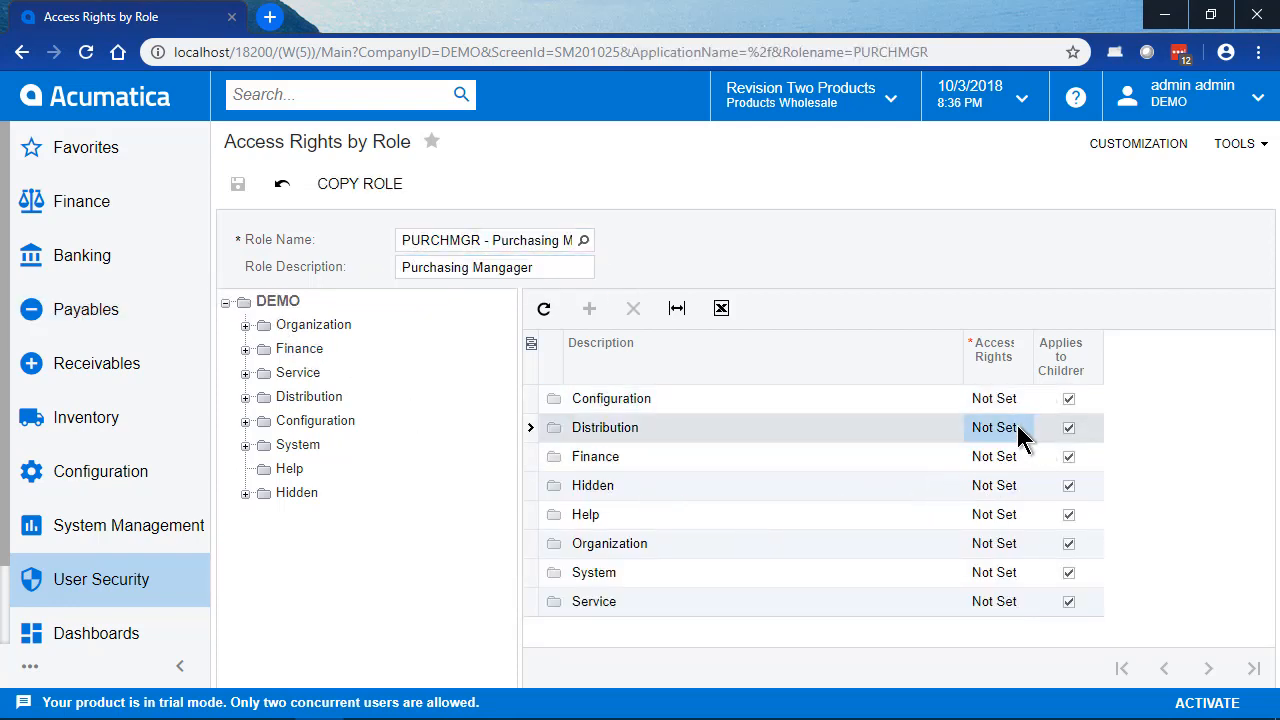
pyautogui.click(1034, 430)
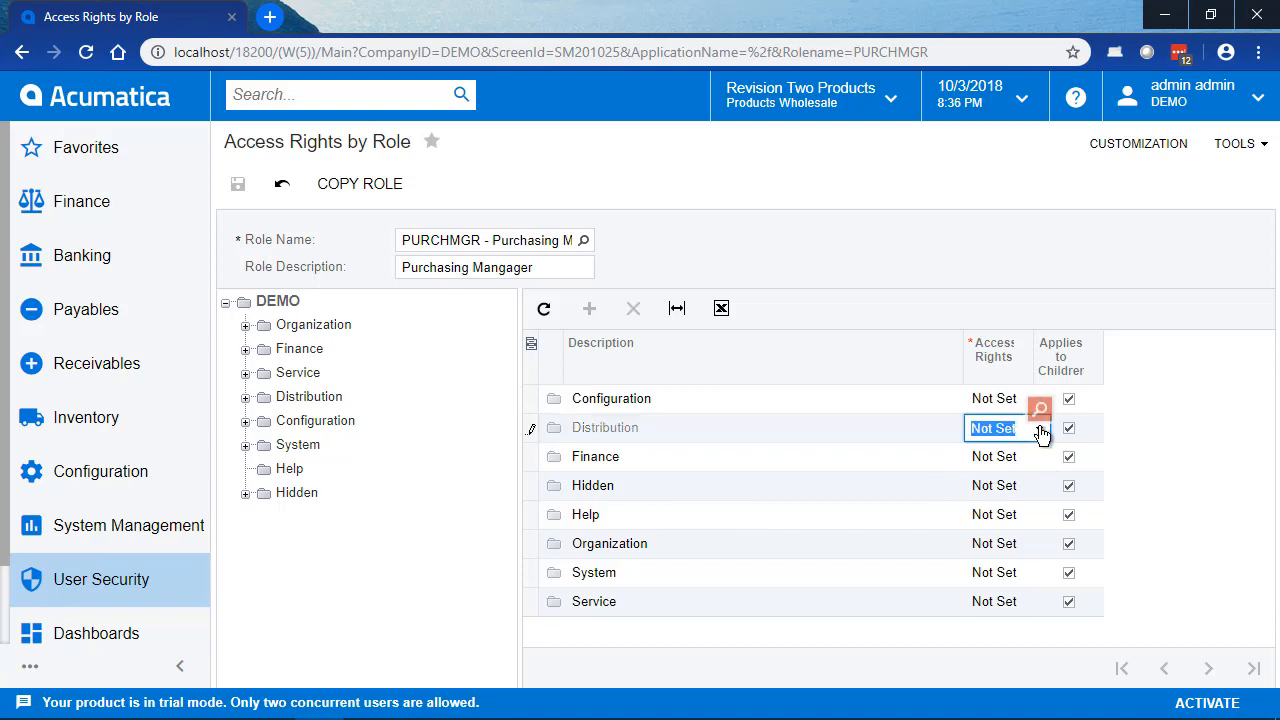
pyautogui.click(1038, 429)
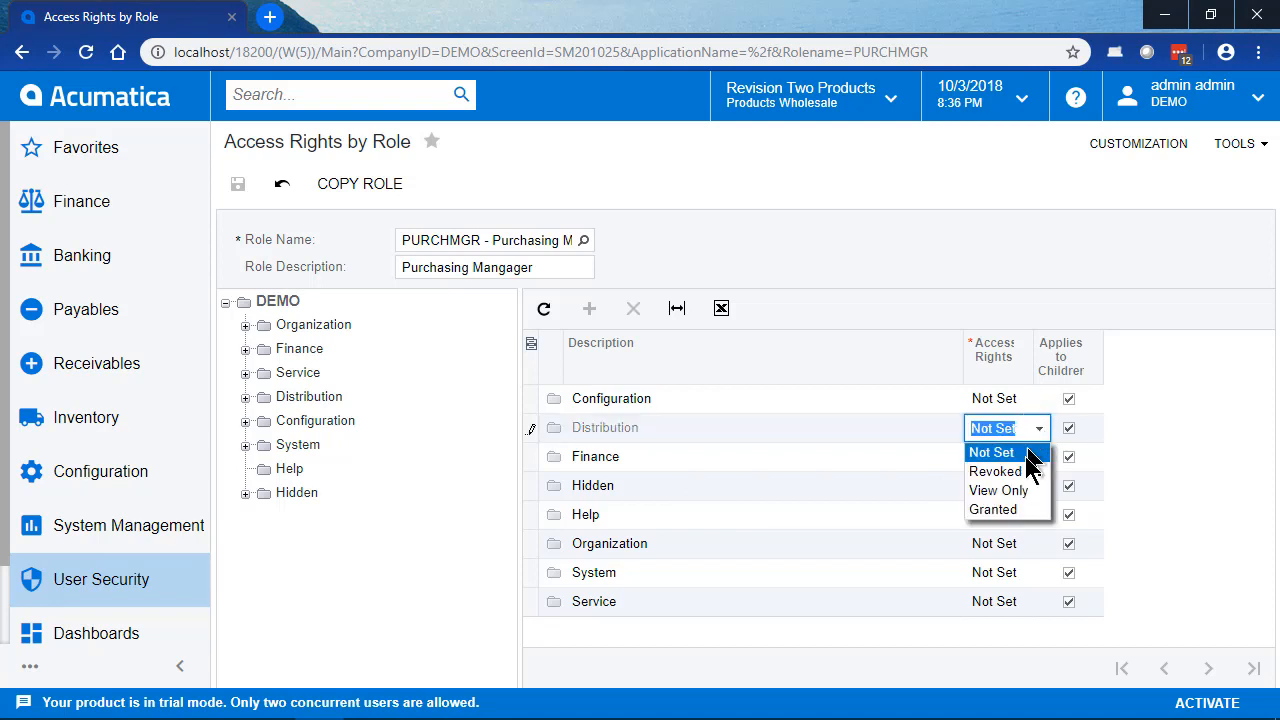
pyautogui.click(1009, 510)
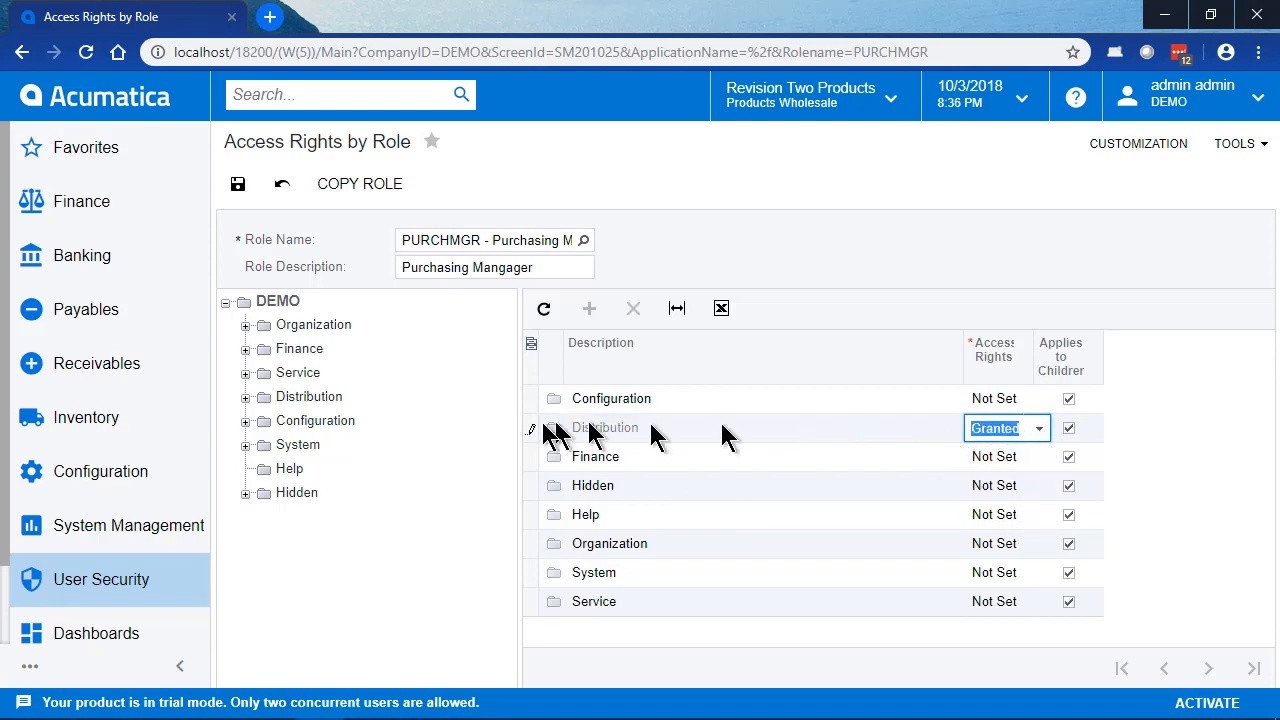
pyautogui.click(1069, 429)
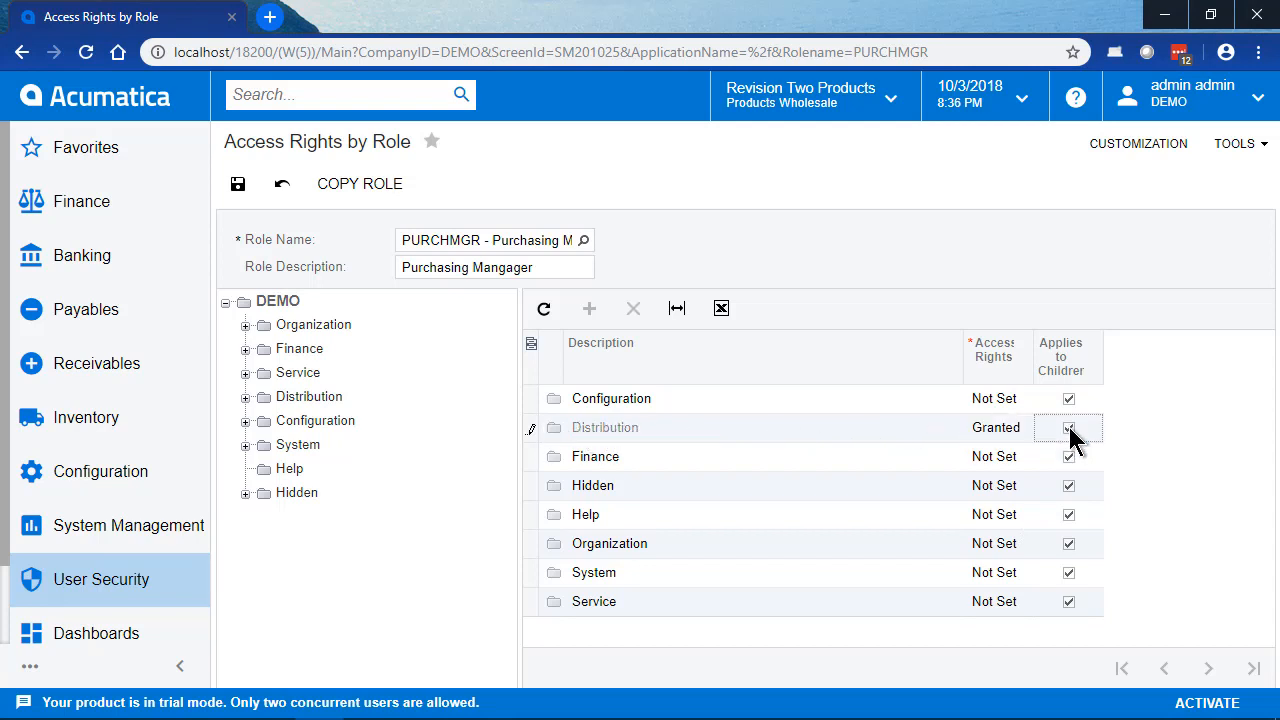
# Step: Within Distribution, set Purchase Orders access rights to Granted without applying them to its children, and save
pyautogui.click(300, 397)
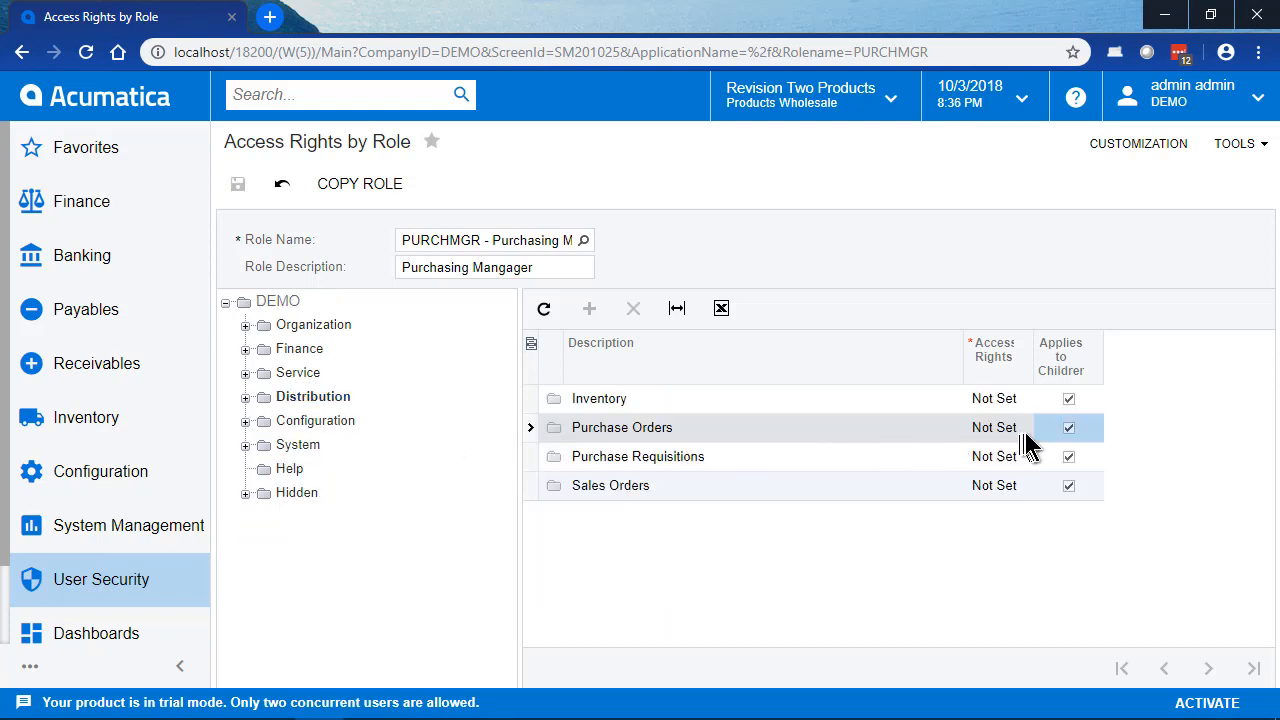
pyautogui.click(1020, 428)
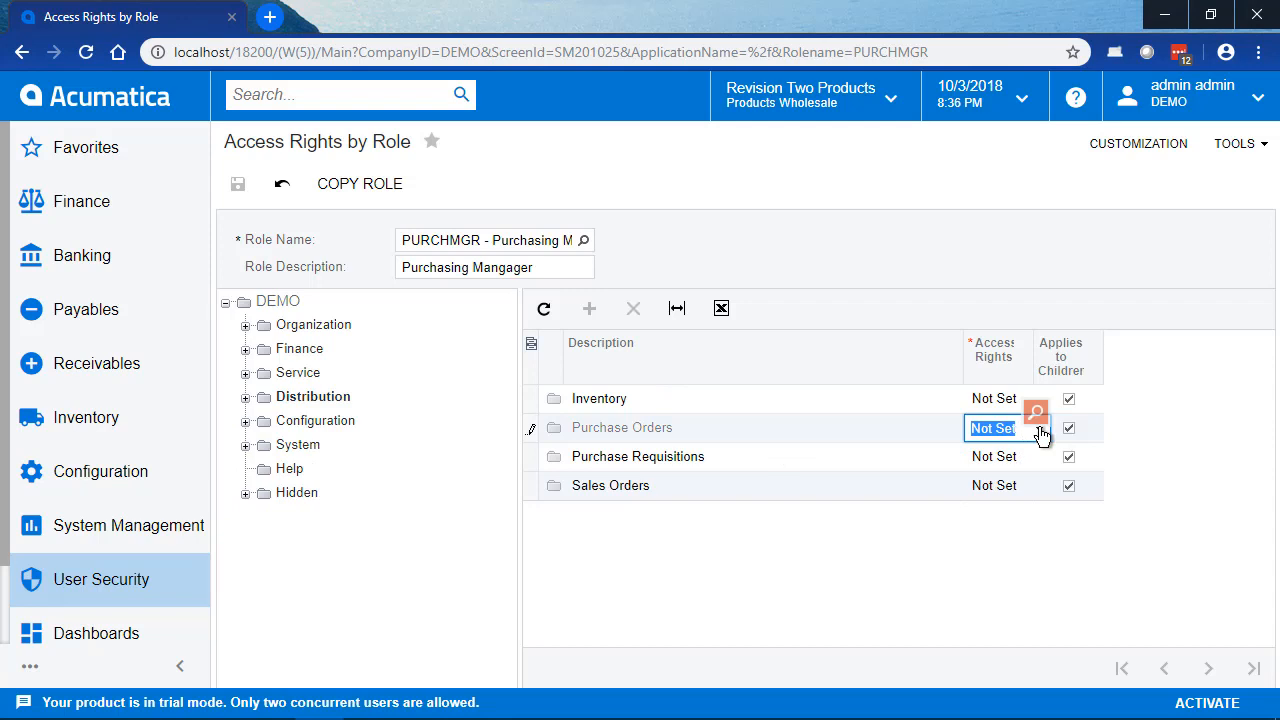
pyautogui.click(1041, 433)
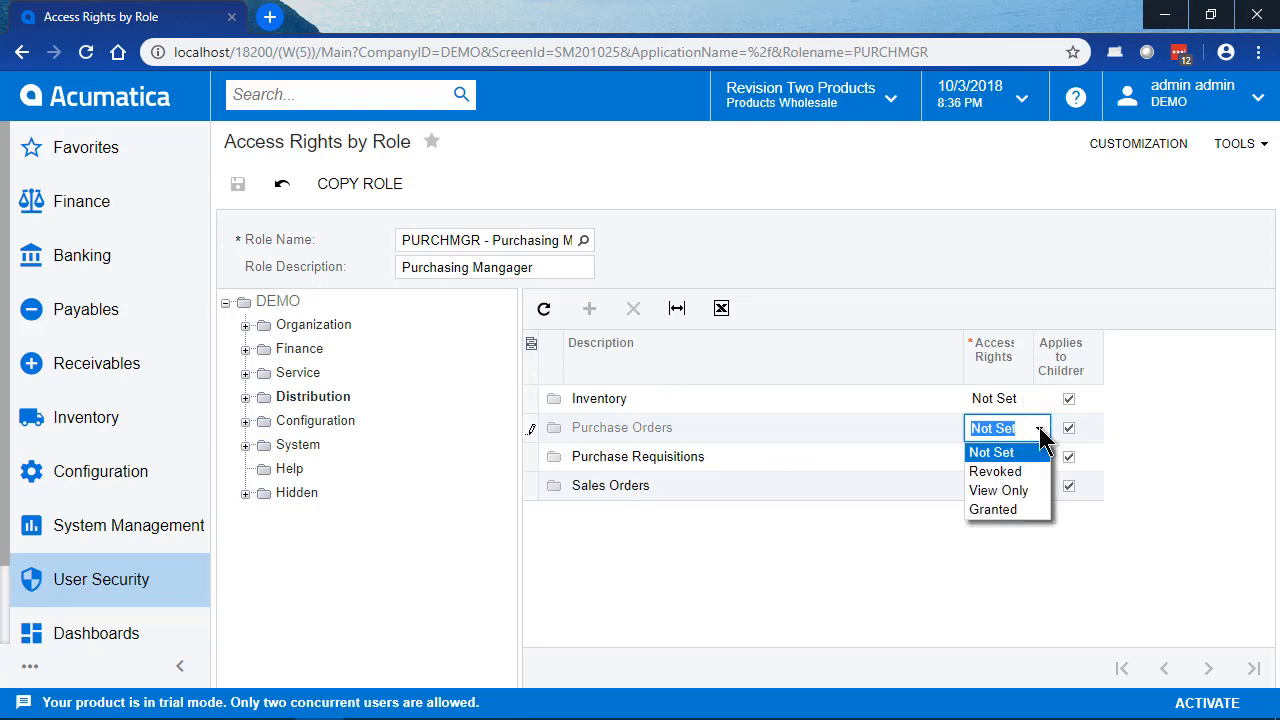
pyautogui.click(996, 510)
pyautogui.click(237, 182)
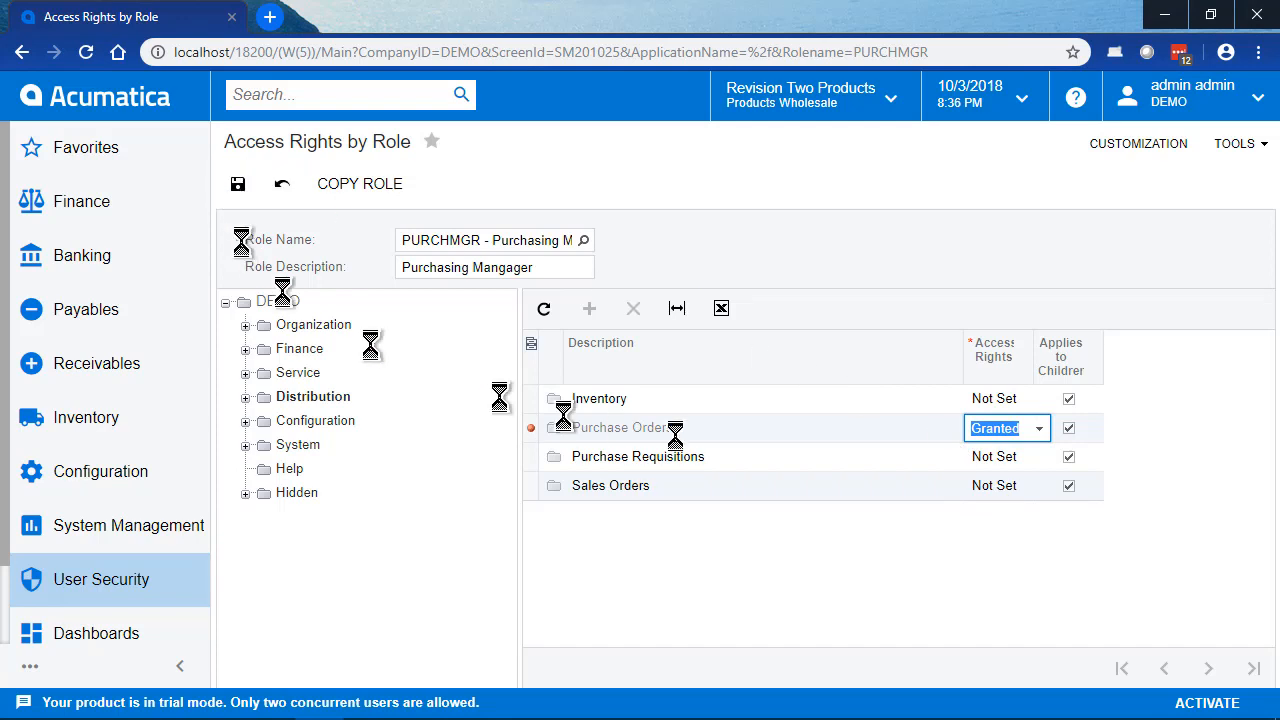
# Step: Set access rights to Delete for Purchase Orders, Purchase Receipts and Landed Costs under Purchase Orders > Work Area > Enter
pyautogui.click(245, 397)
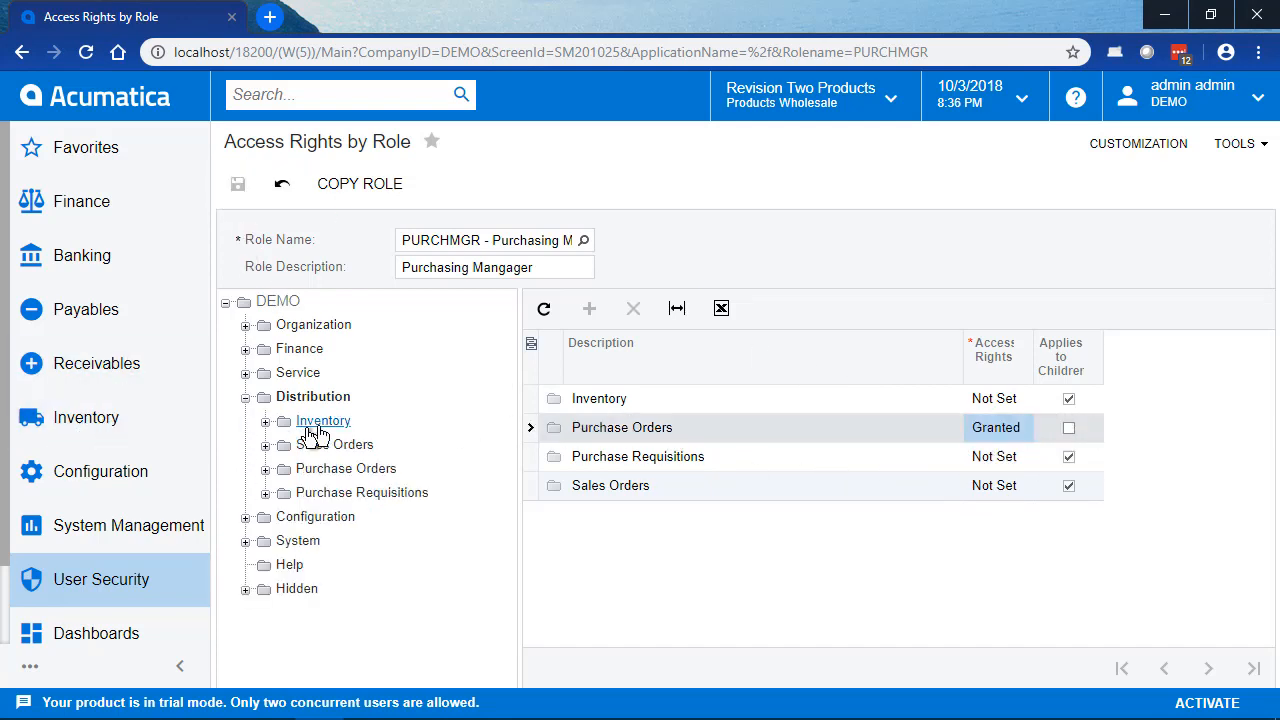
pyautogui.click(265, 469)
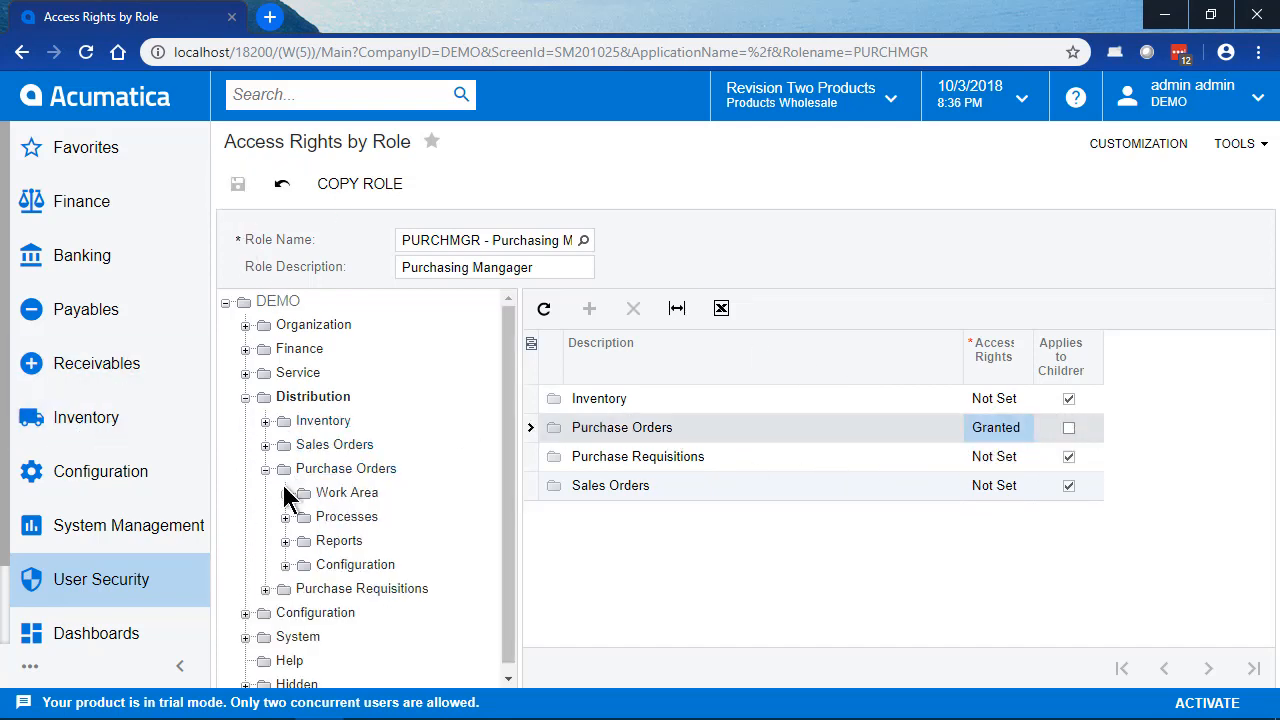
pyautogui.click(285, 493)
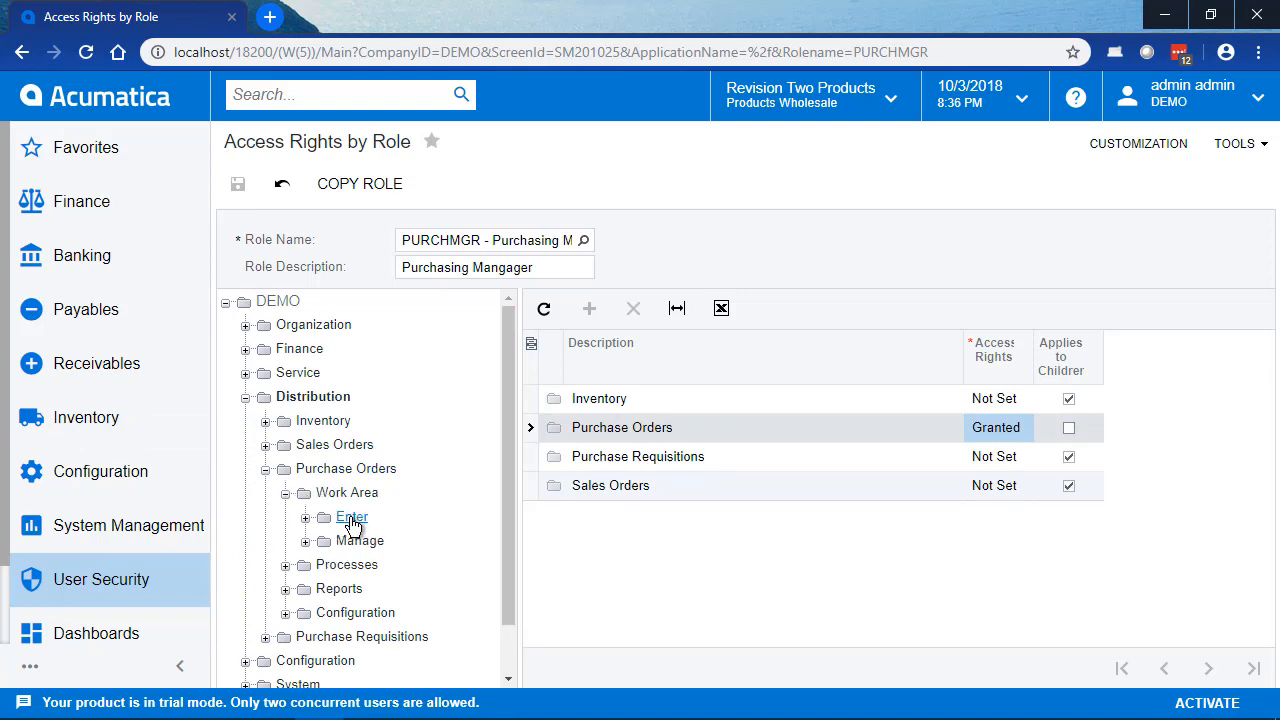
pyautogui.click(352, 519)
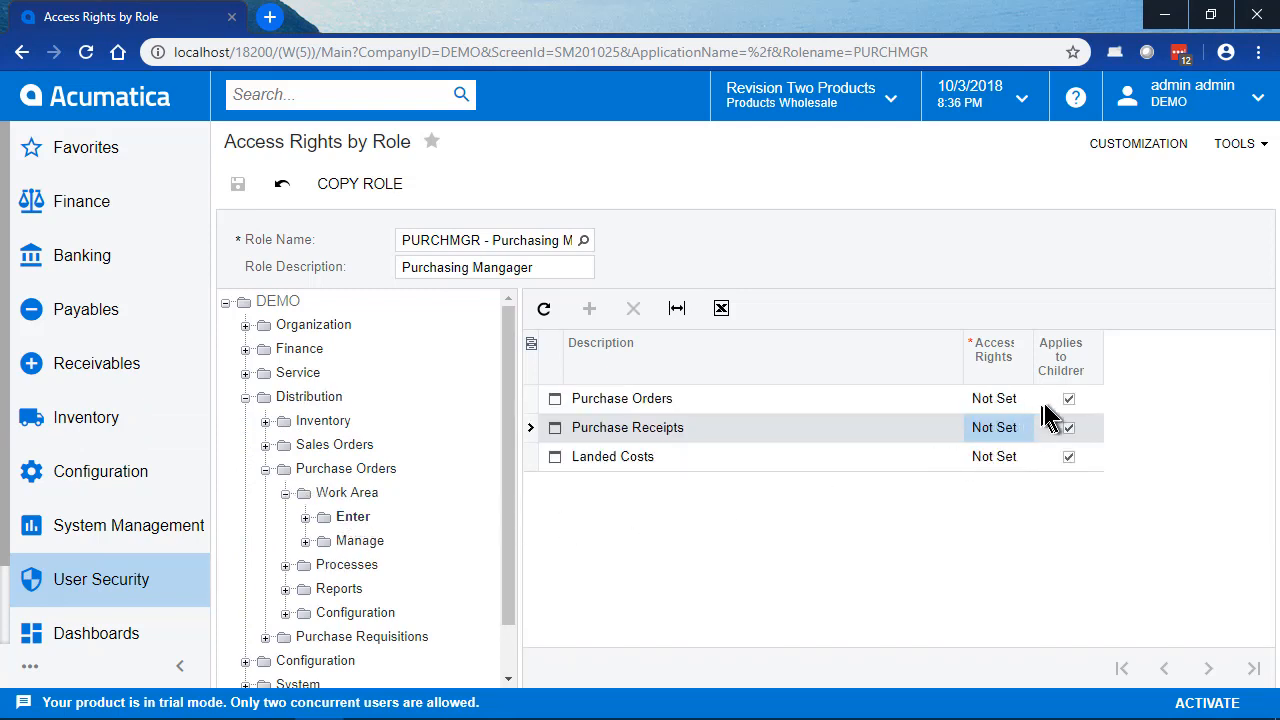
pyautogui.click(1027, 402)
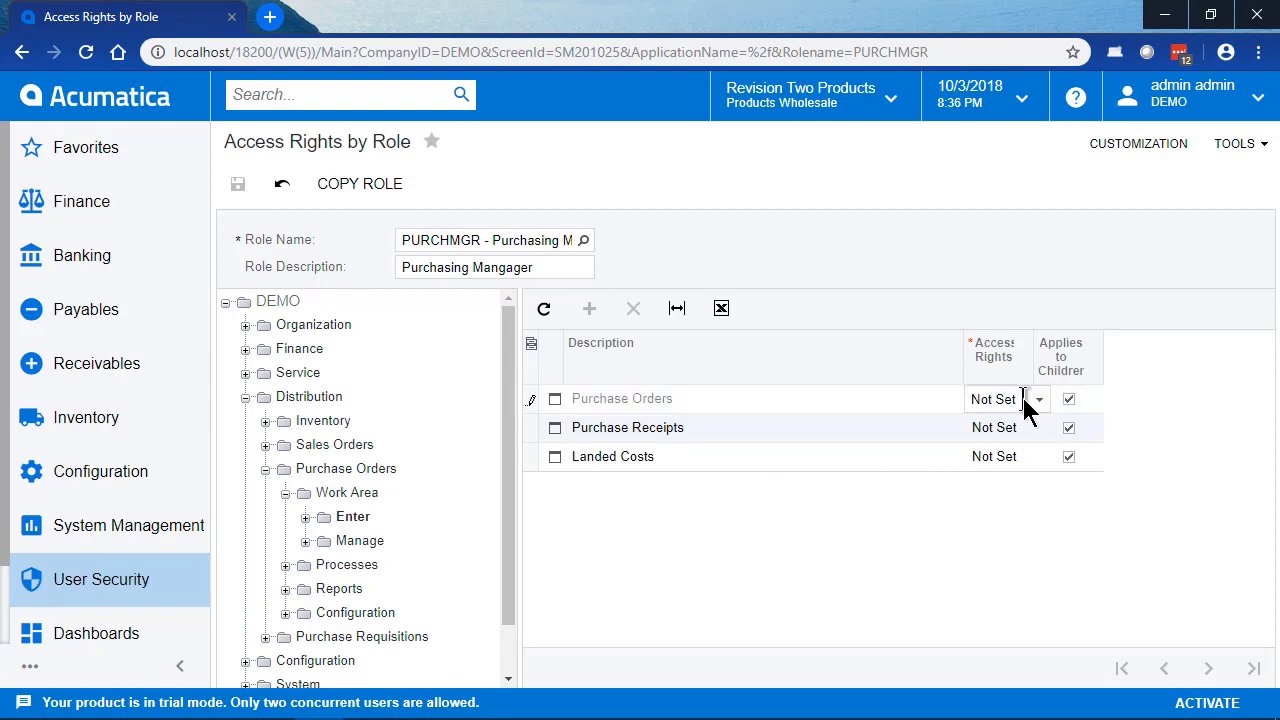
pyautogui.click(1037, 400)
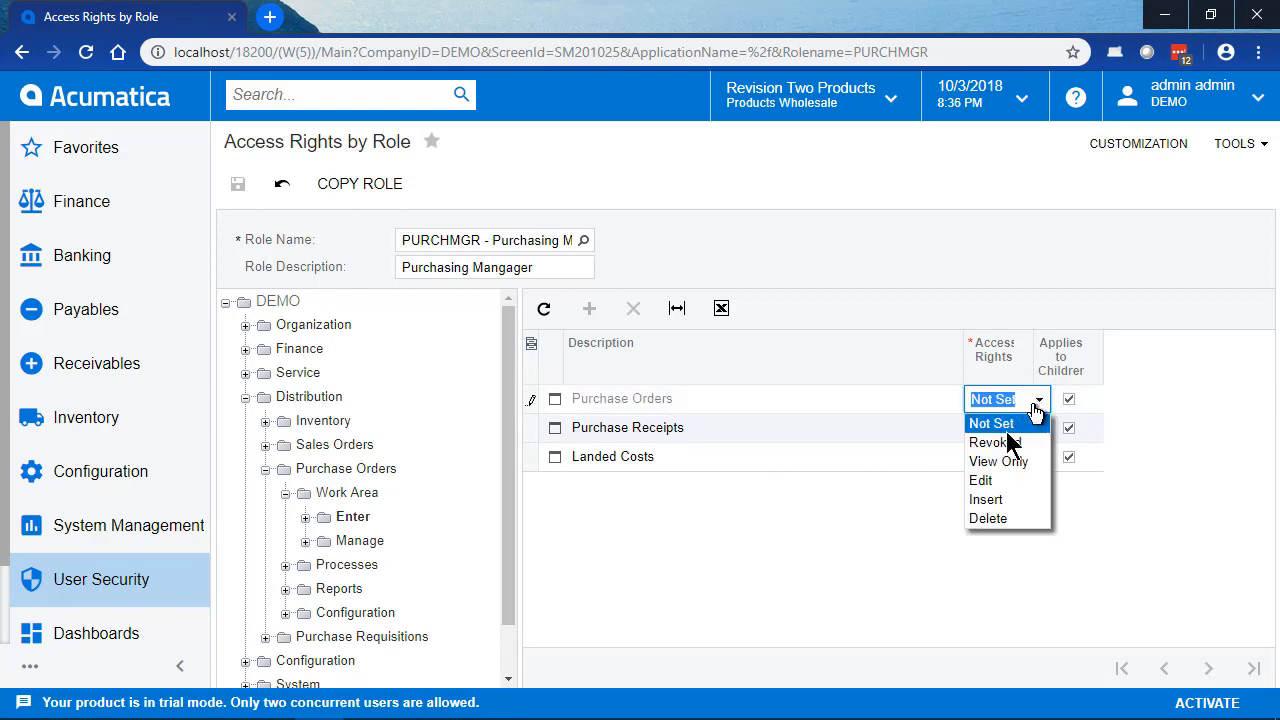
pyautogui.click(981, 521)
pyautogui.press('Down')
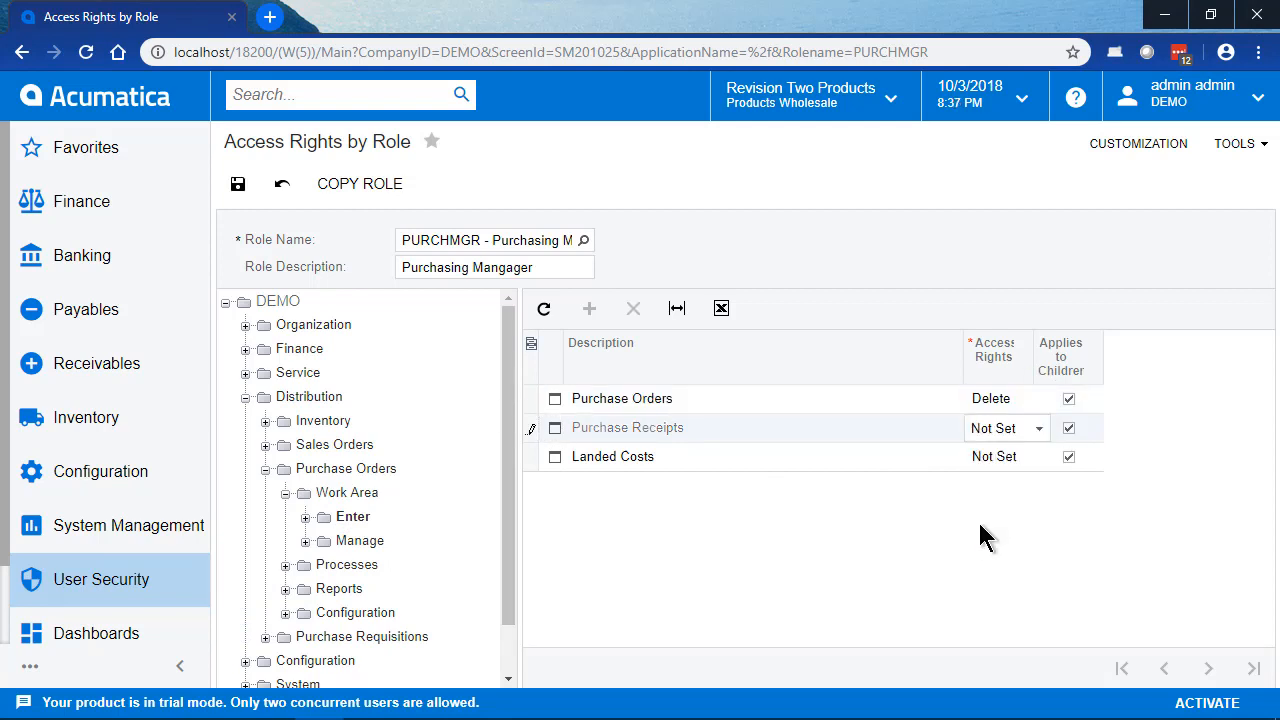
pyautogui.write('Delete')
pyautogui.press('Down')
pyautogui.write('Delete')
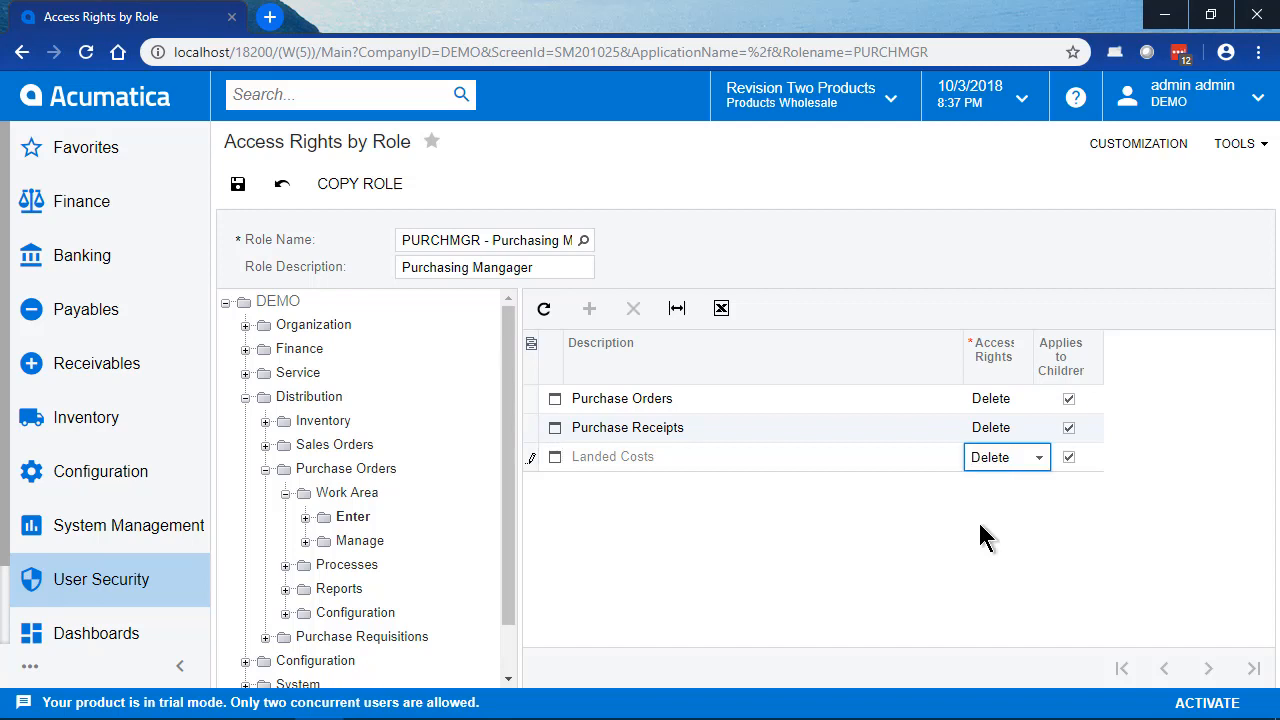
# Step: Set the Vendor Inventory access rights to Delete in the Manage folder of the Purchase Orders Work Area
pyautogui.click(362, 540)
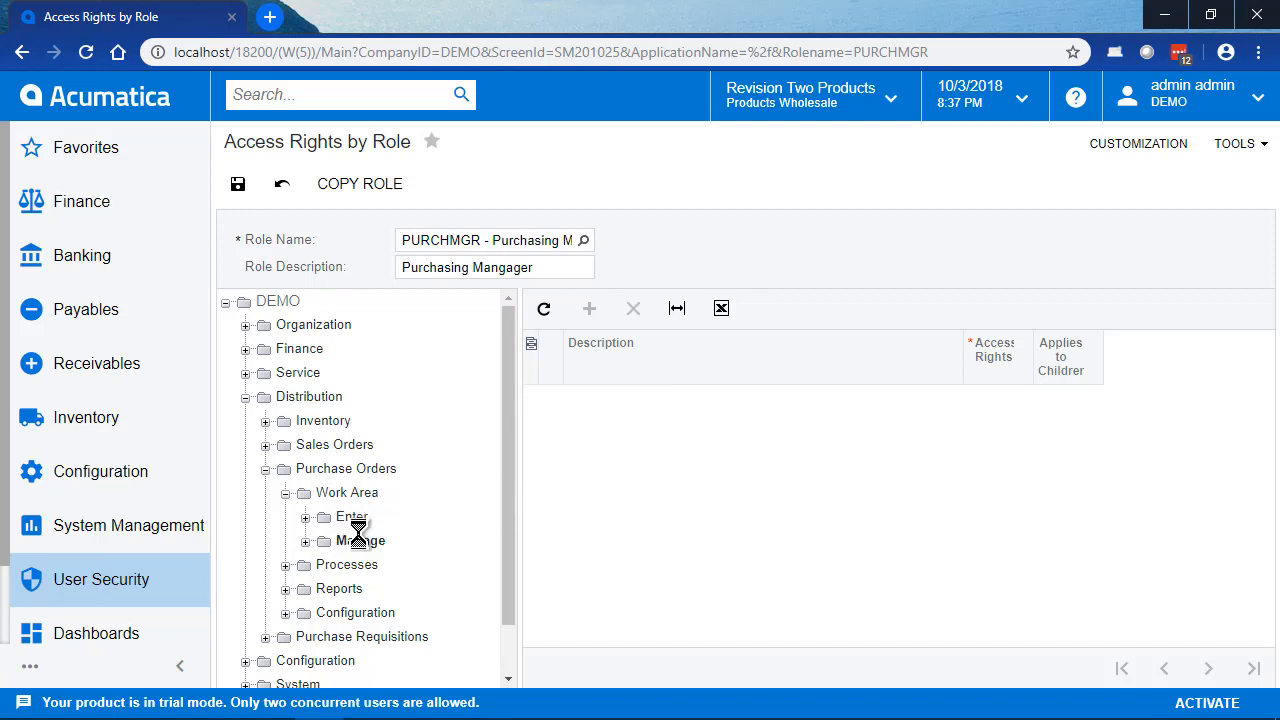
pyautogui.click(994, 396)
pyautogui.click(1017, 404)
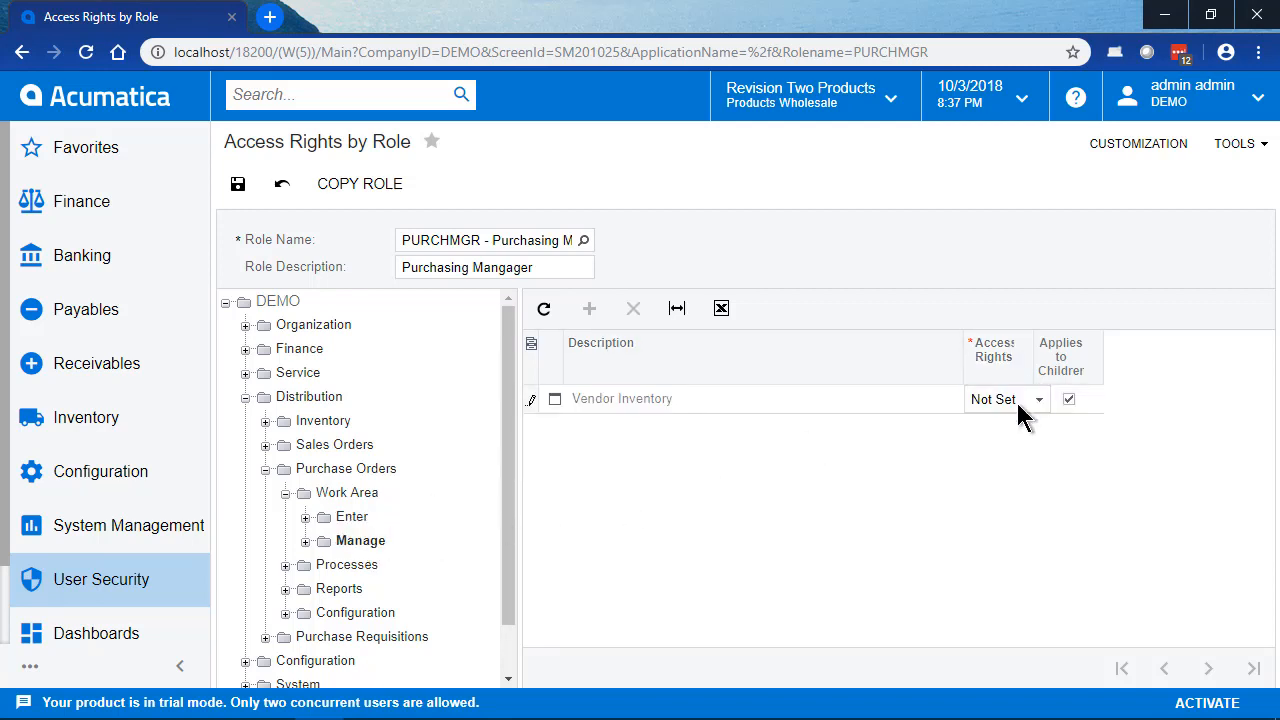
pyautogui.press('Tab')
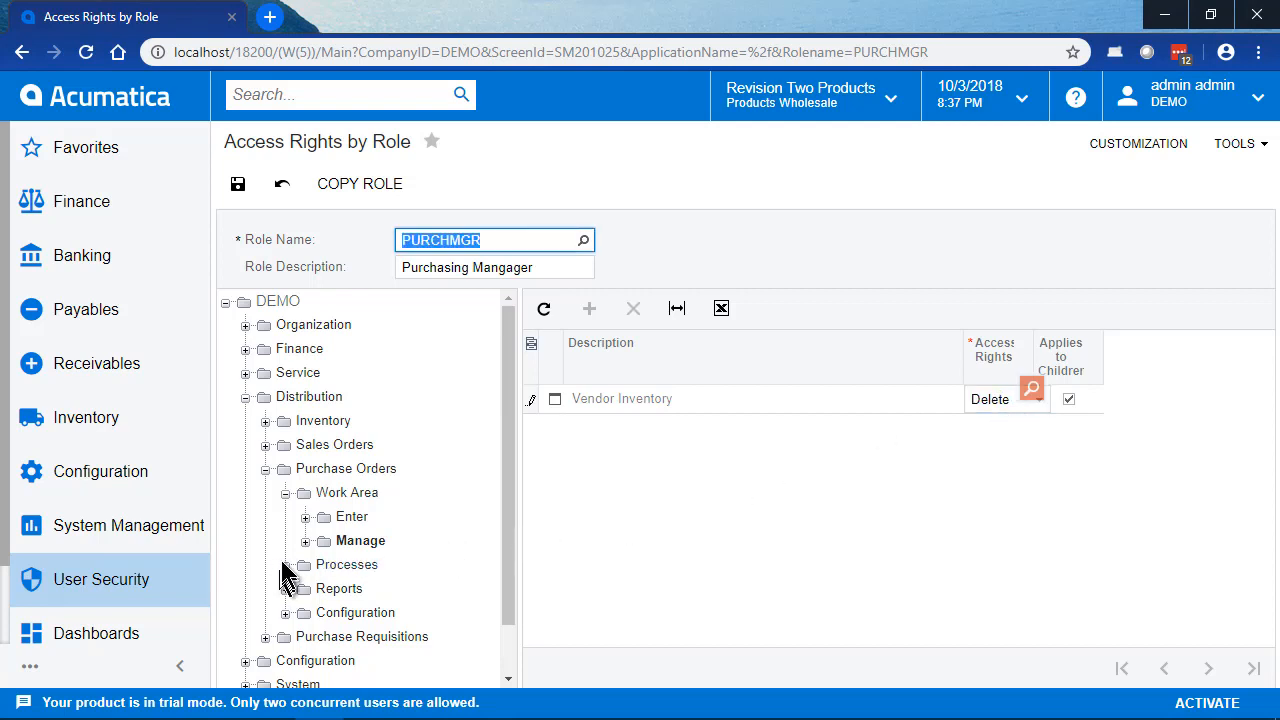
# Step: Set Landed Costs in the Enter folder to Delete again, save, and check the Manage folder's rights
pyautogui.click(352, 517)
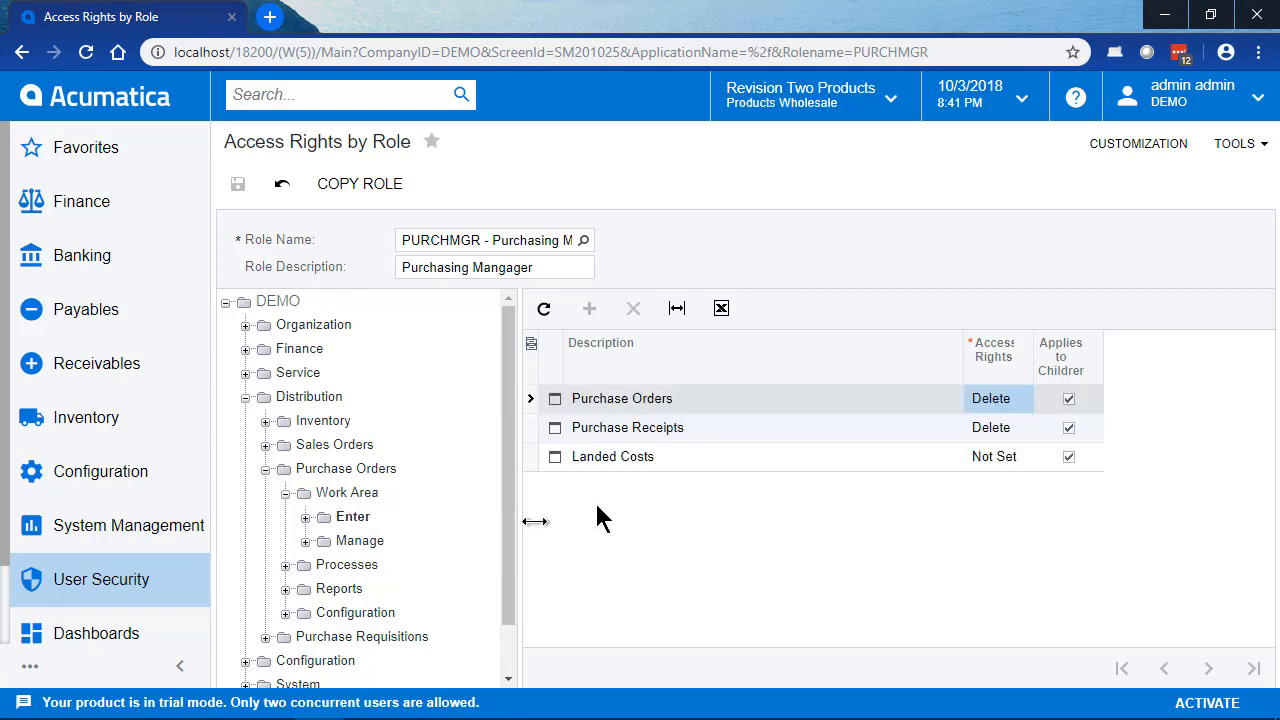
pyautogui.click(1019, 456)
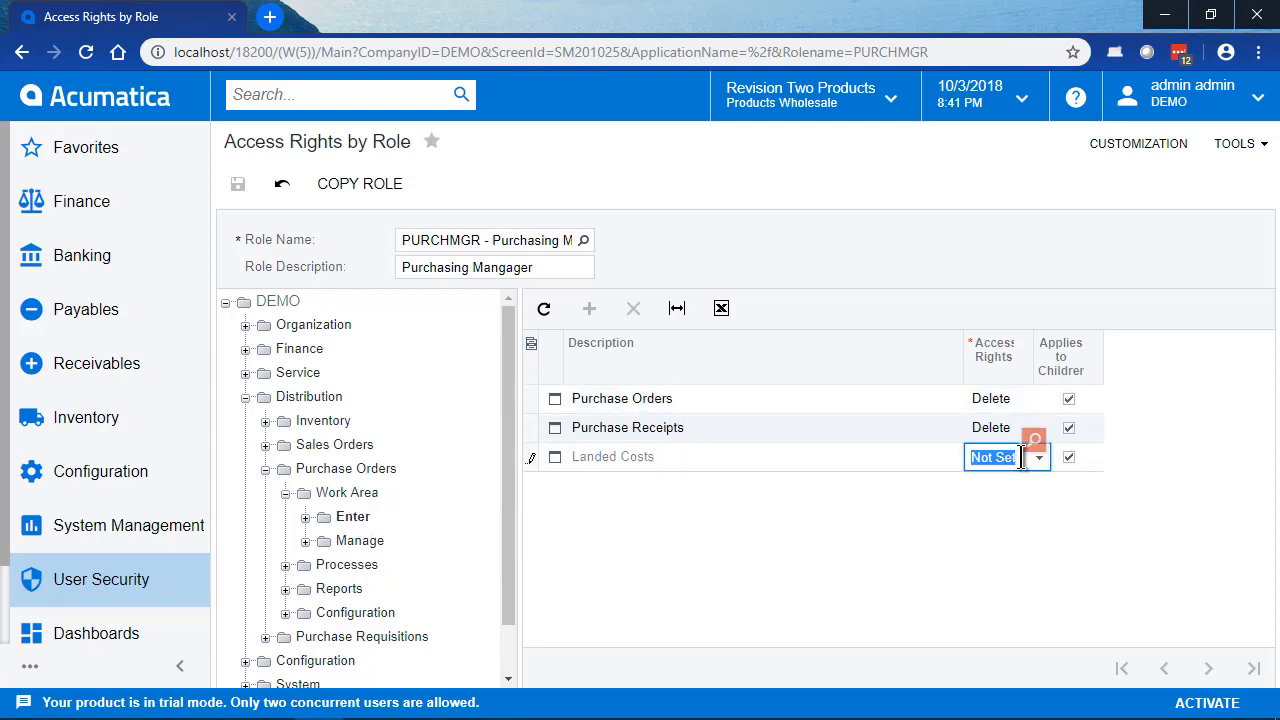
pyautogui.click(1039, 460)
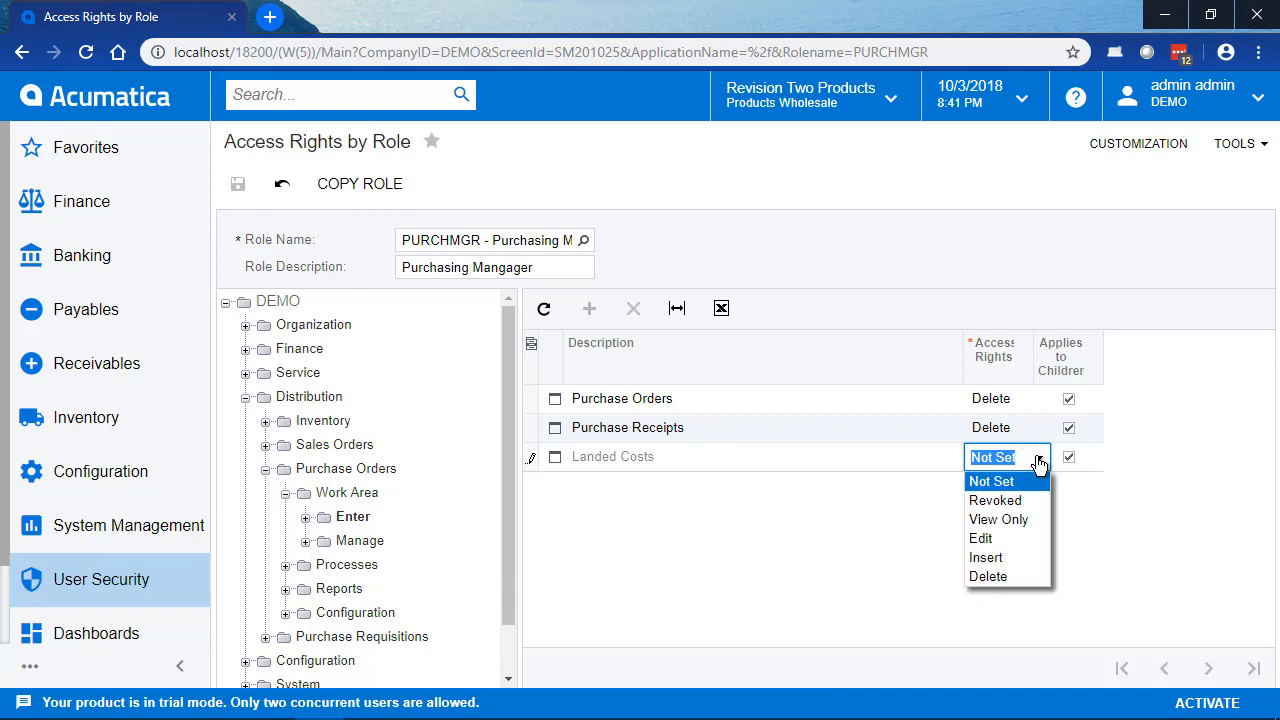
pyautogui.click(998, 572)
pyautogui.click(237, 183)
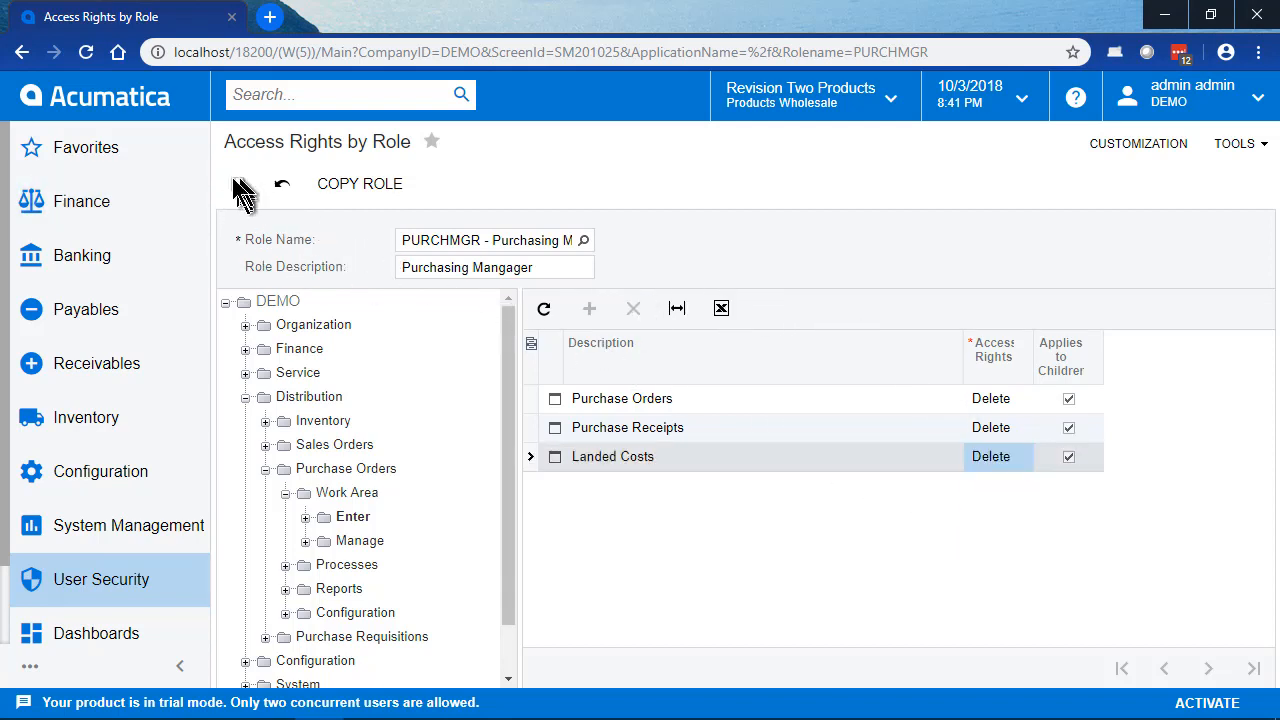
pyautogui.click(355, 545)
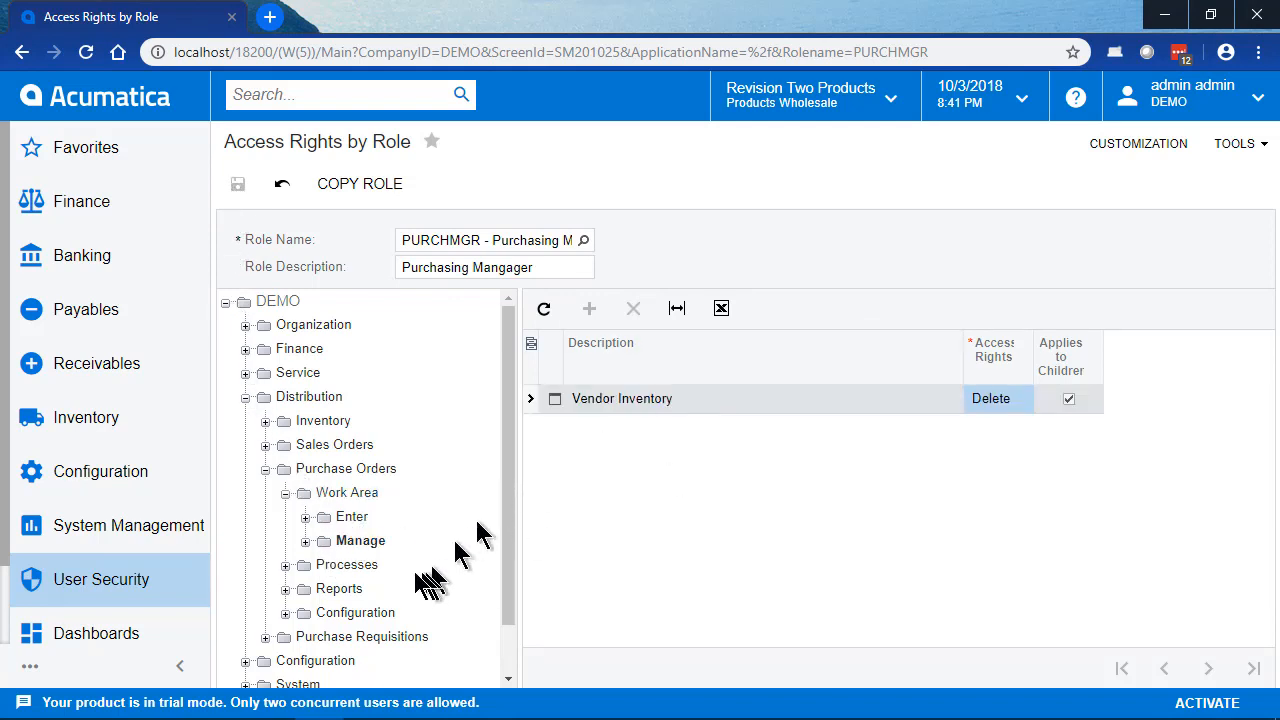
# Step: Set all four Daily screens under Purchase Orders > Processes, from Release Purchase Receipts to Release Landed Costs, to Delete and save
pyautogui.click(285, 565)
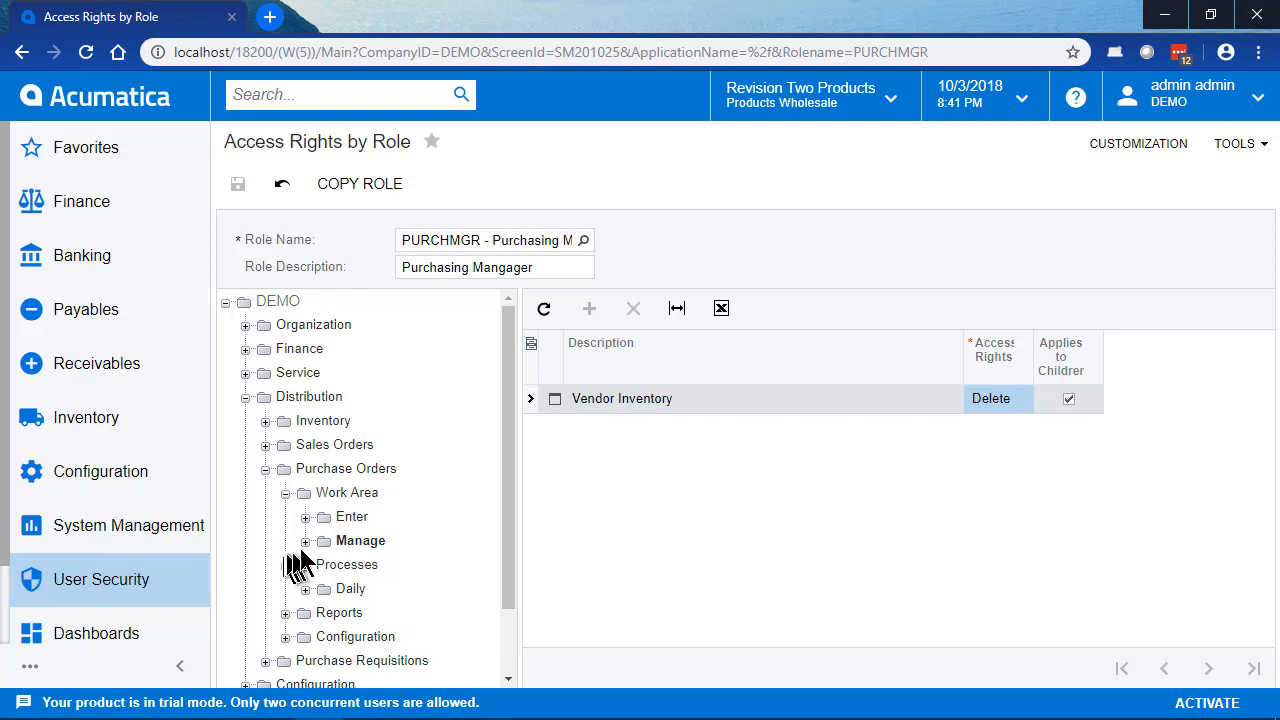
pyautogui.click(350, 590)
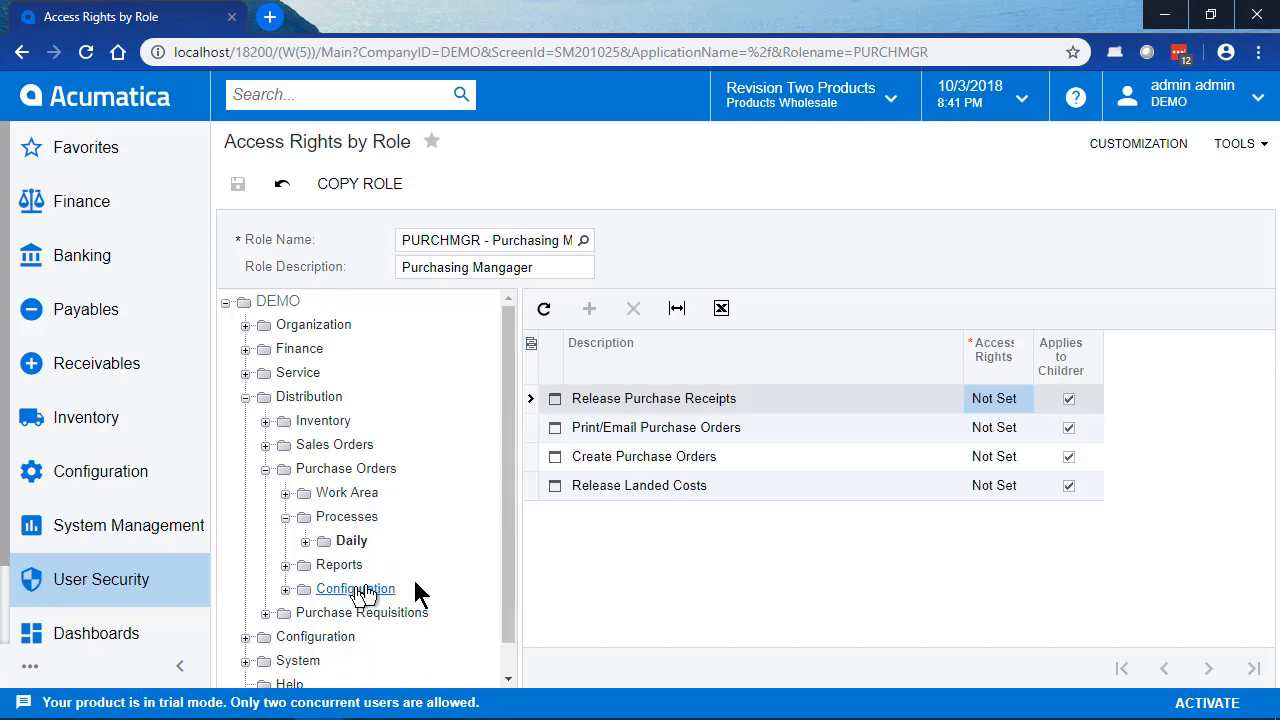
pyautogui.click(1010, 396)
pyautogui.click(1036, 400)
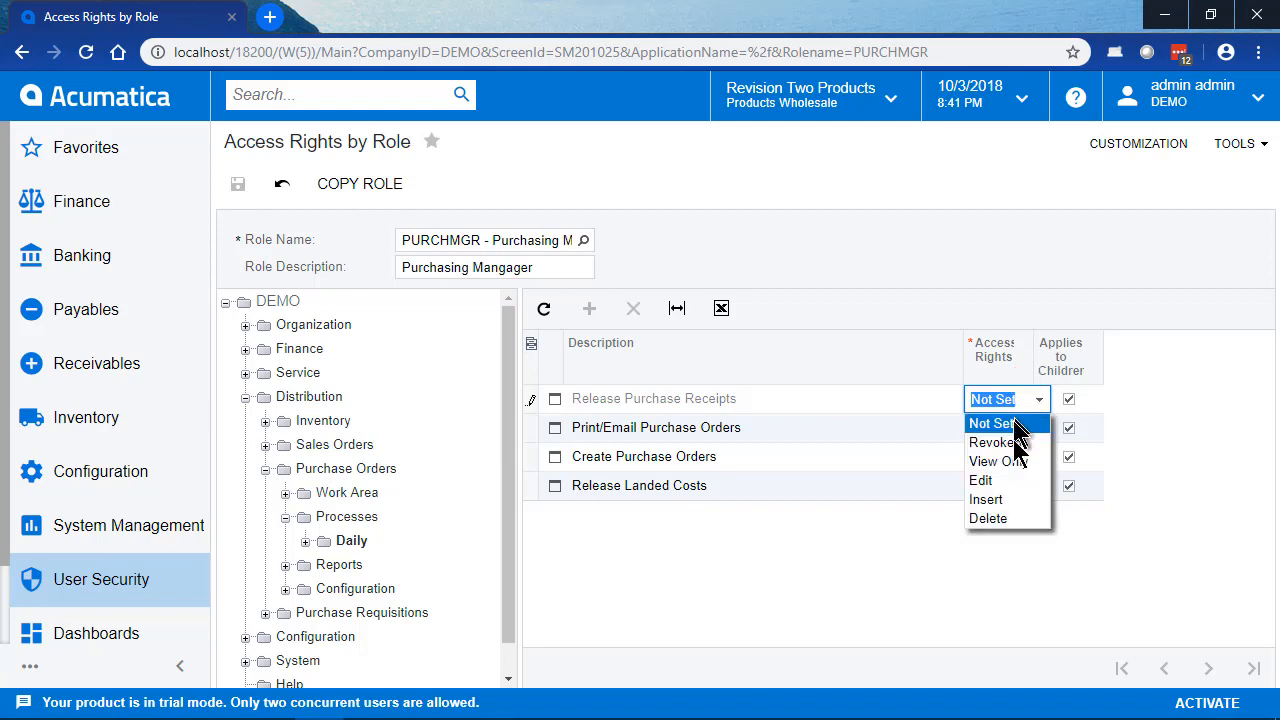
pyautogui.click(1012, 520)
pyautogui.press('Down')
pyautogui.press('d')
pyautogui.press('Down')
pyautogui.press('d')
pyautogui.press('Down')
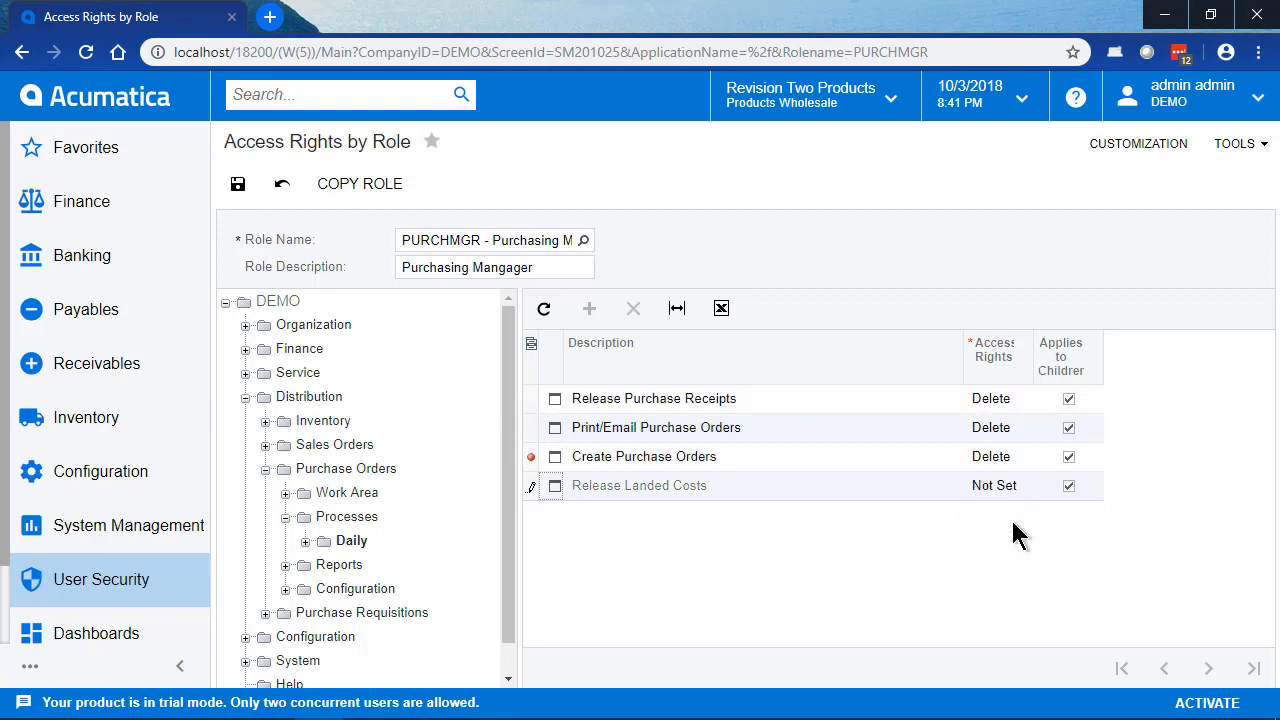
pyautogui.press('d')
pyautogui.click(285, 564)
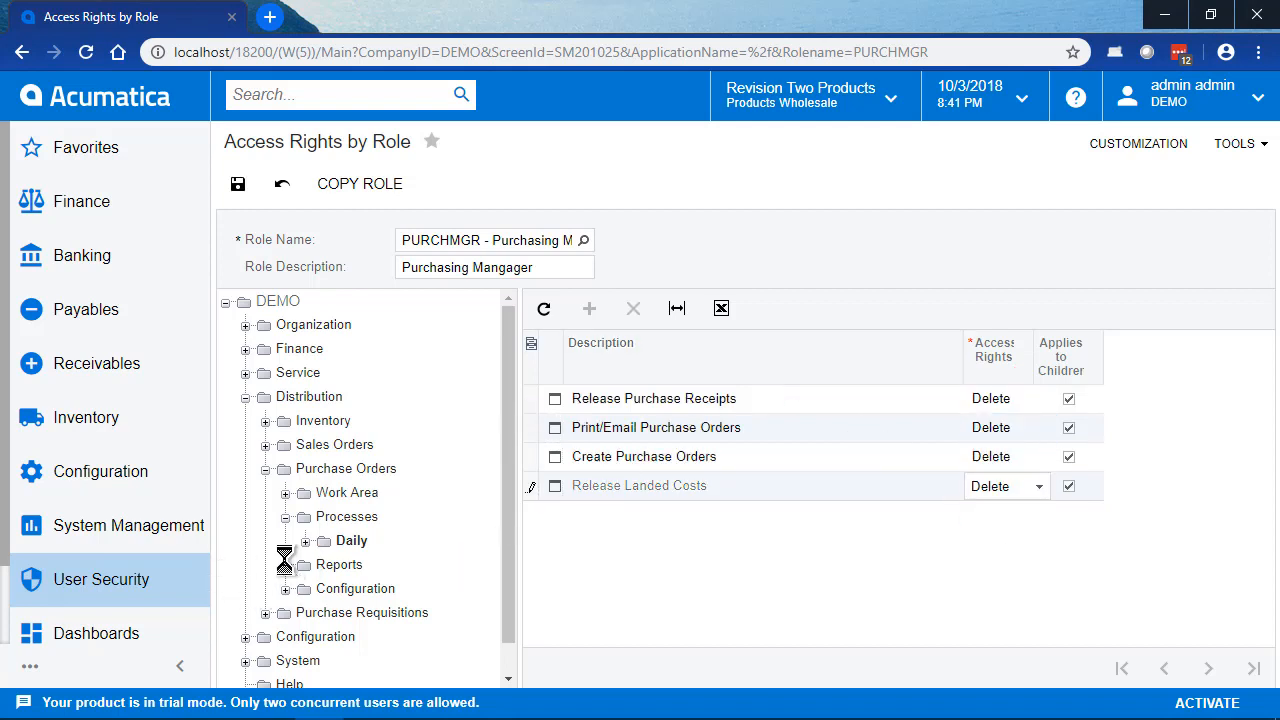
pyautogui.click(238, 184)
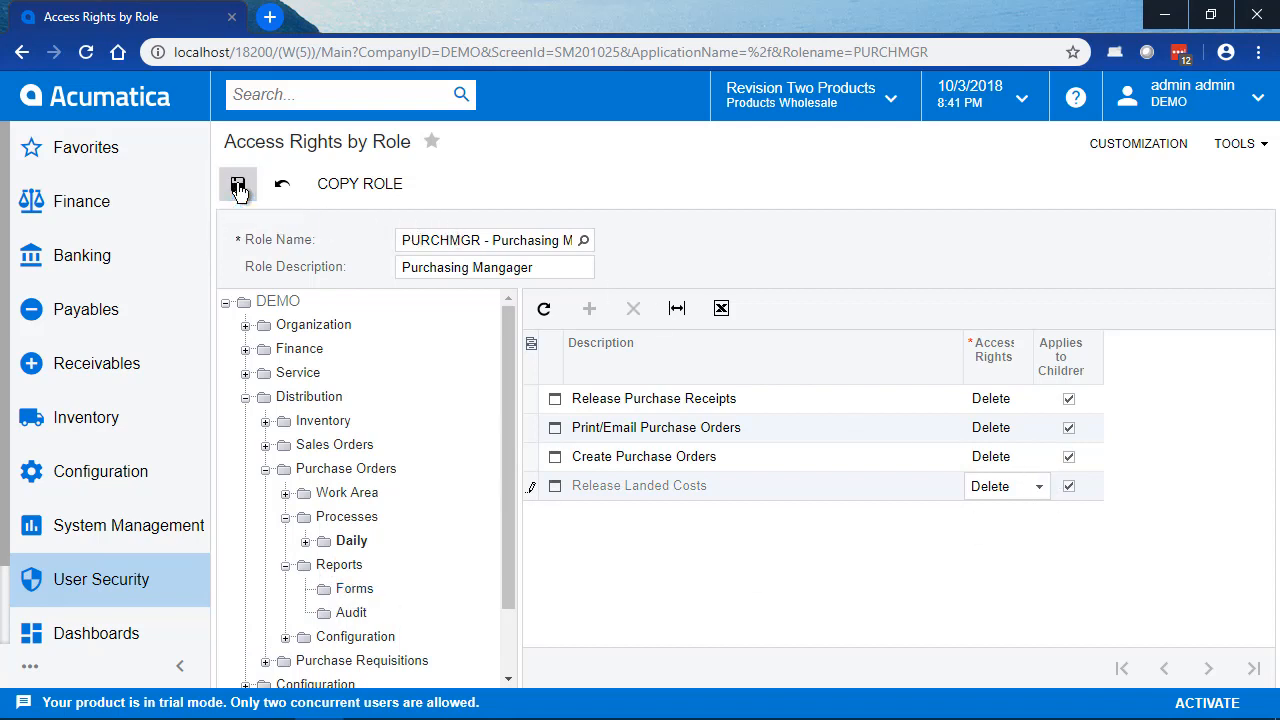
# Step: Set the Purchase Order and Purchase Receipt forms under Purchase Orders > Reports > Forms to Granted and save
pyautogui.click(285, 564)
pyautogui.click(357, 586)
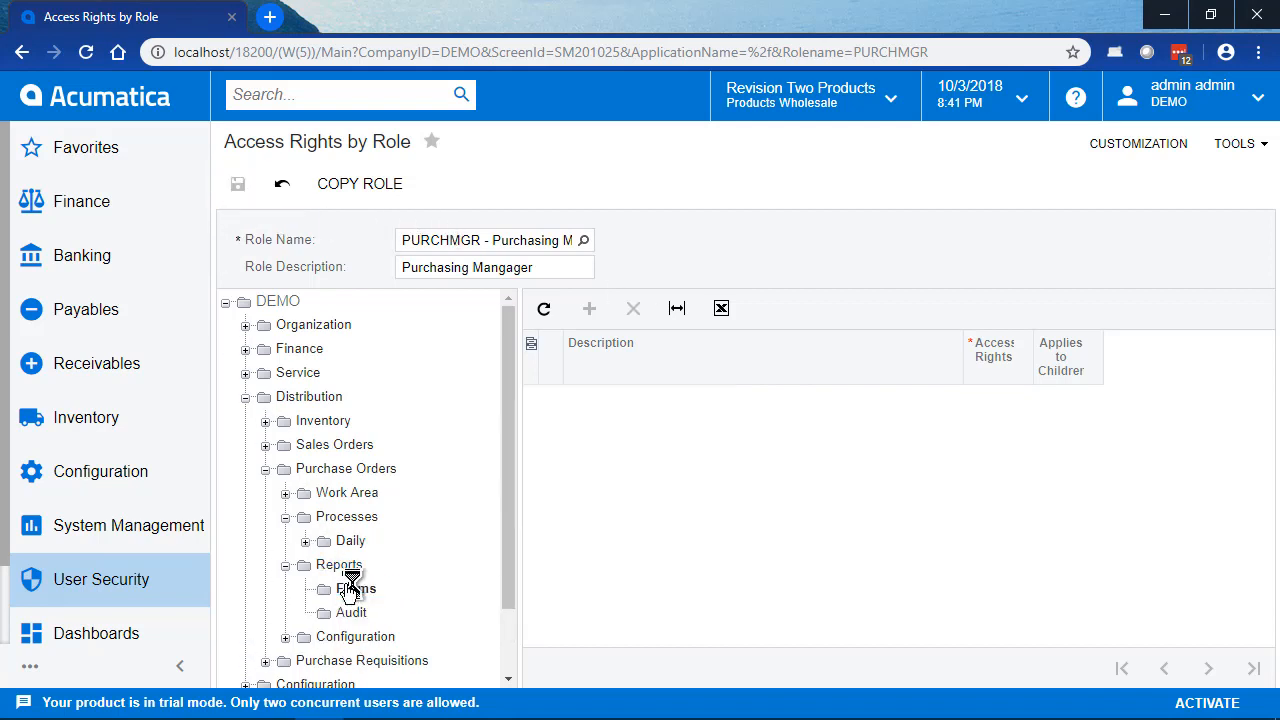
pyautogui.click(1034, 400)
pyautogui.click(1043, 400)
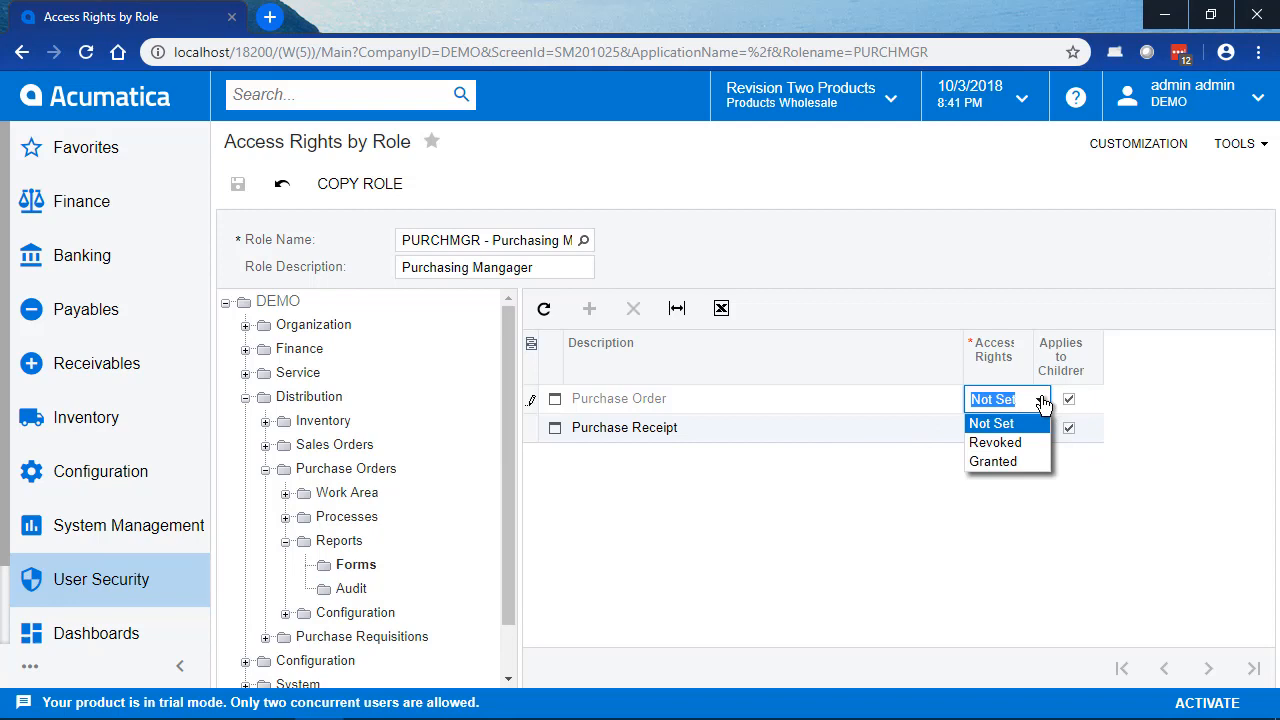
pyautogui.click(1004, 461)
pyautogui.hotkey('ctrl', 'c')
pyautogui.press('Down')
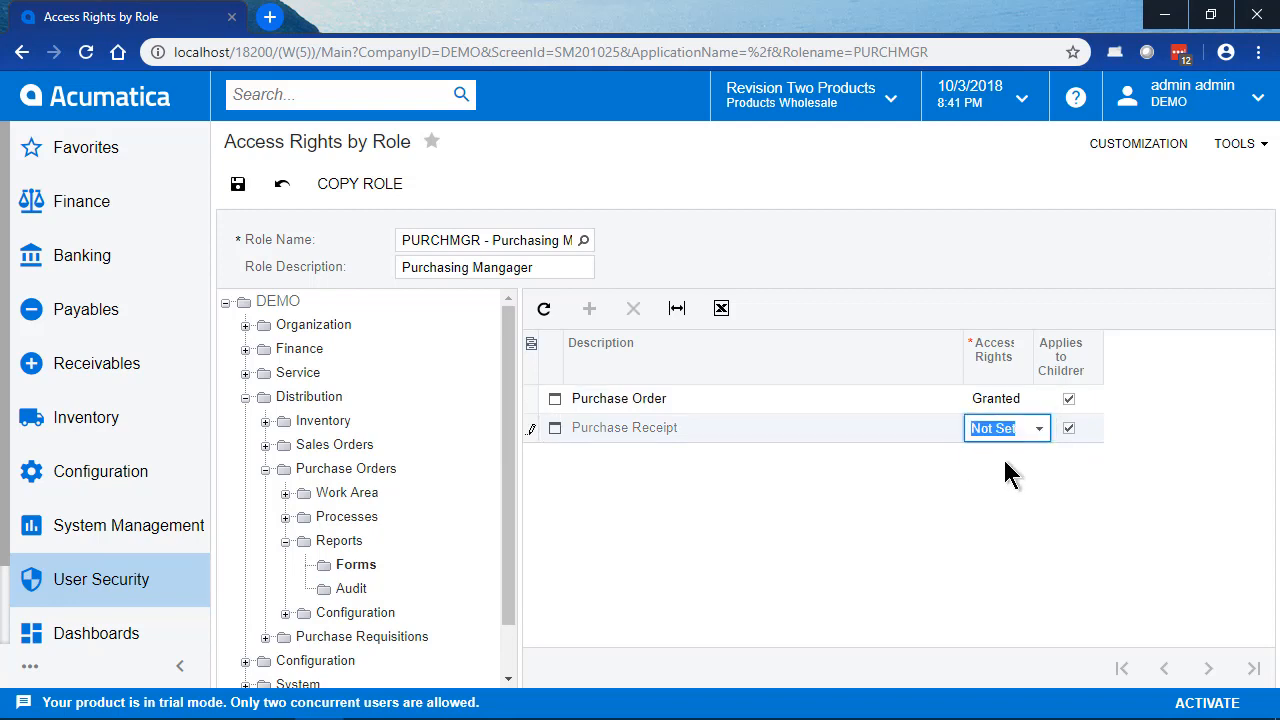
pyautogui.hotkey('ctrl', 'v')
pyautogui.click(238, 184)
# Step: Set every report under Purchase Orders > Reports > Audit, from Purchase Order Summary to Purchase Order Receipt and Billing History, to Granted and save
pyautogui.click(349, 589)
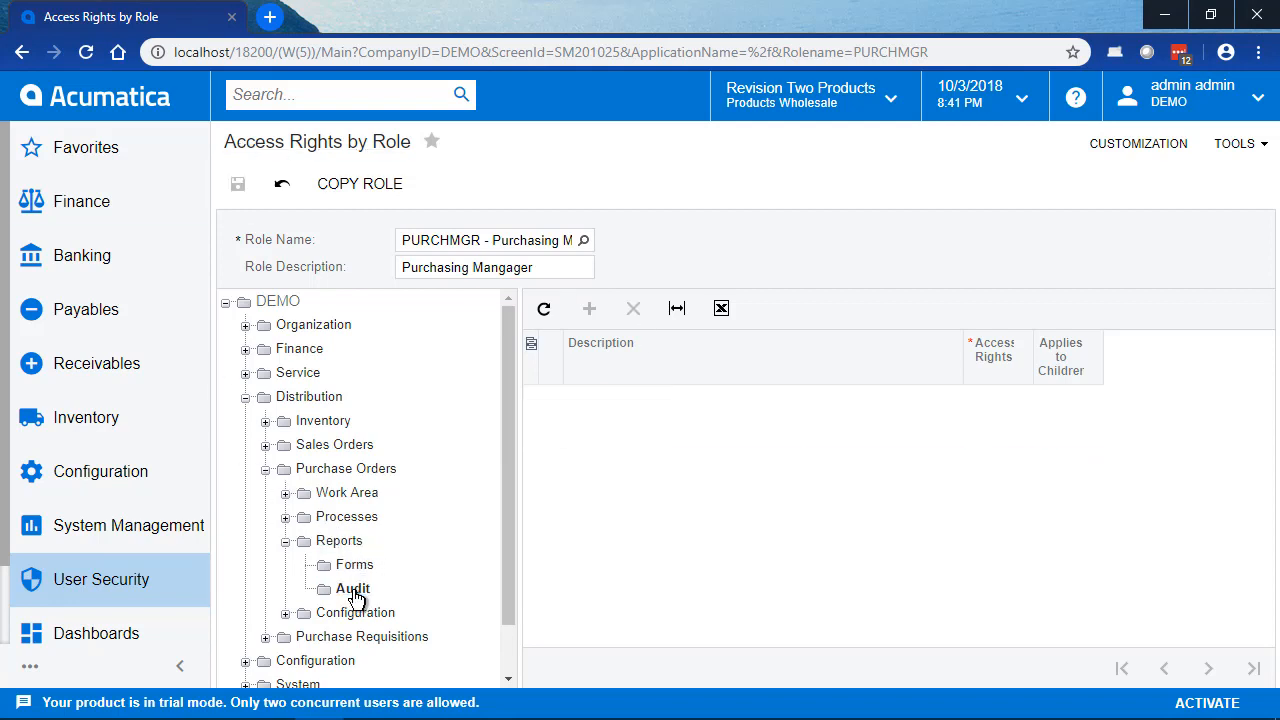
pyautogui.click(1022, 396)
pyautogui.hotkey('ctrl', 'v')
pyautogui.press('Down')
pyautogui.hotkey('ctrl', 'v')
pyautogui.press('Down')
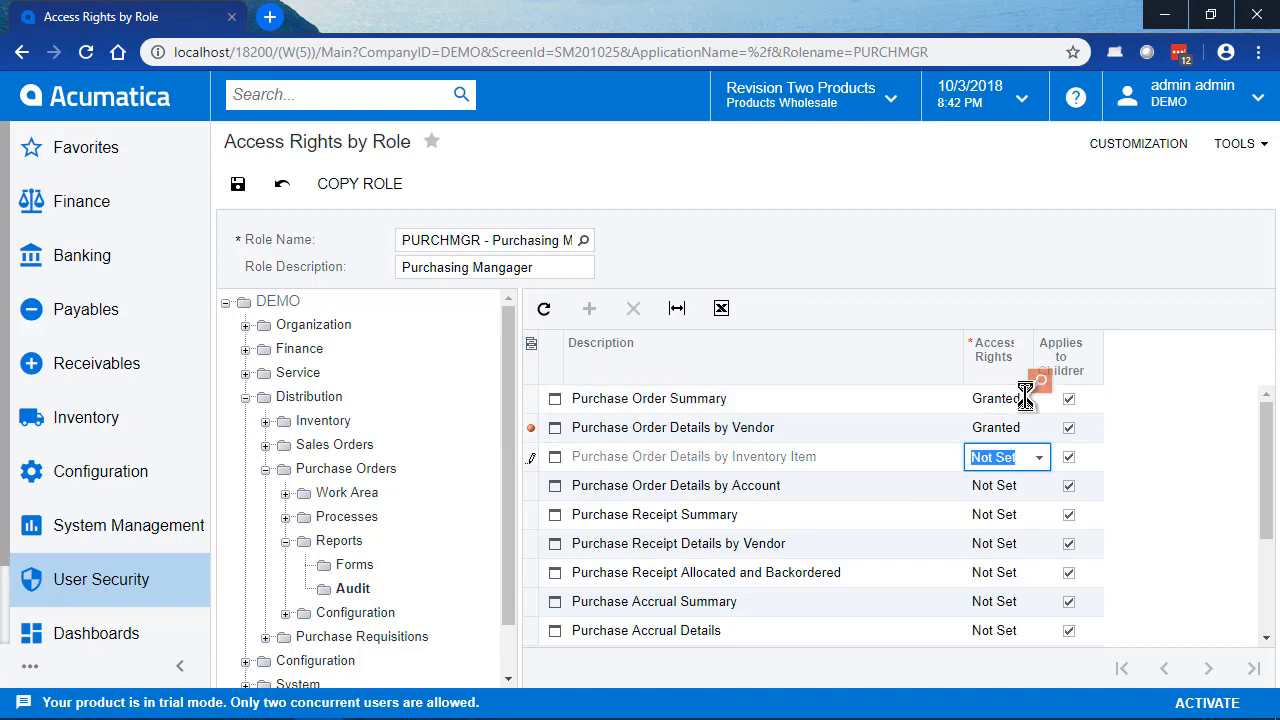
pyautogui.hotkey('ctrl', 'v')
pyautogui.press('Down')
pyautogui.hotkey('ctrl', 'v')
pyautogui.press('Down')
pyautogui.hotkey('ctrl', 'v')
pyautogui.press('Down')
pyautogui.hotkey('ctrl', 'v')
pyautogui.press('Down')
pyautogui.hotkey('ctrl', 'v')
pyautogui.press('Down')
pyautogui.hotkey('ctrl', 'v')
pyautogui.press('Down')
pyautogui.hotkey('ctrl', 'v')
pyautogui.press('Down')
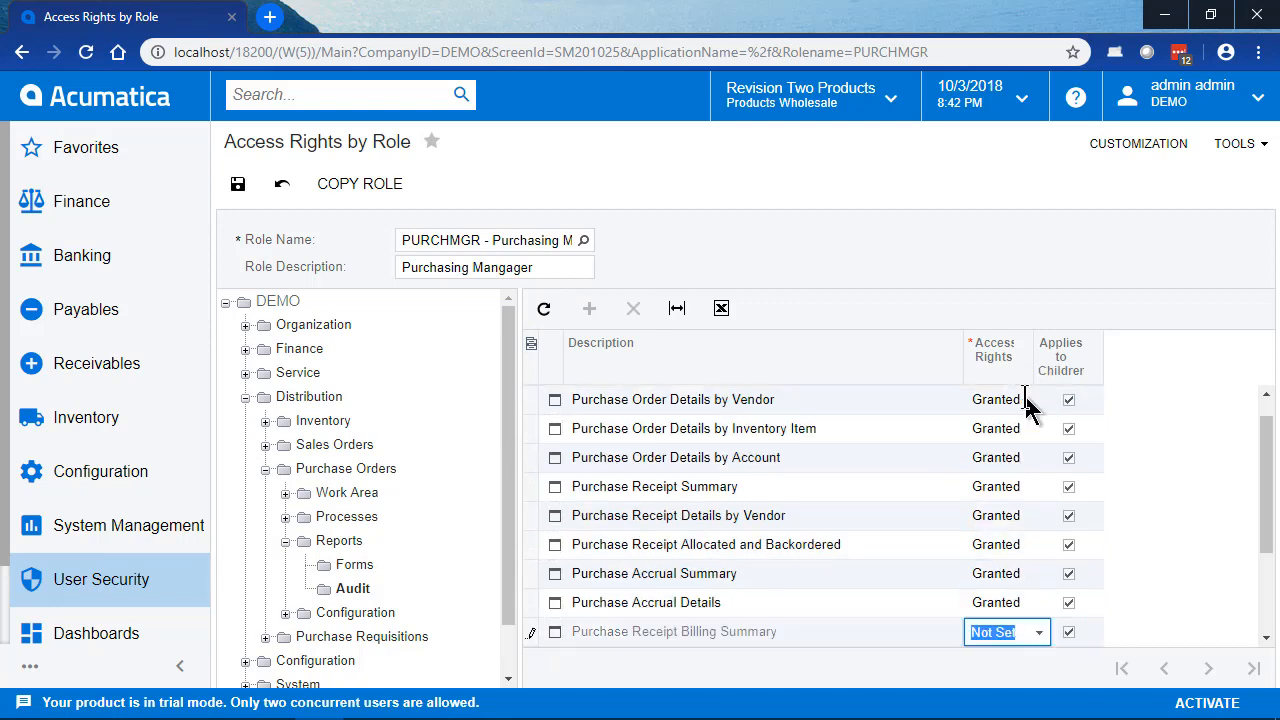
pyautogui.hotkey('ctrl', 'v')
pyautogui.press('Down')
pyautogui.hotkey('ctrl', 'v')
pyautogui.press('Down')
pyautogui.hotkey('ctrl', 'v')
pyautogui.press('Down')
pyautogui.hotkey('ctrl', 'v')
pyautogui.press('Down')
pyautogui.hotkey('ctrl', 'v')
pyautogui.press('Down')
pyautogui.hotkey('ctrl', 'v')
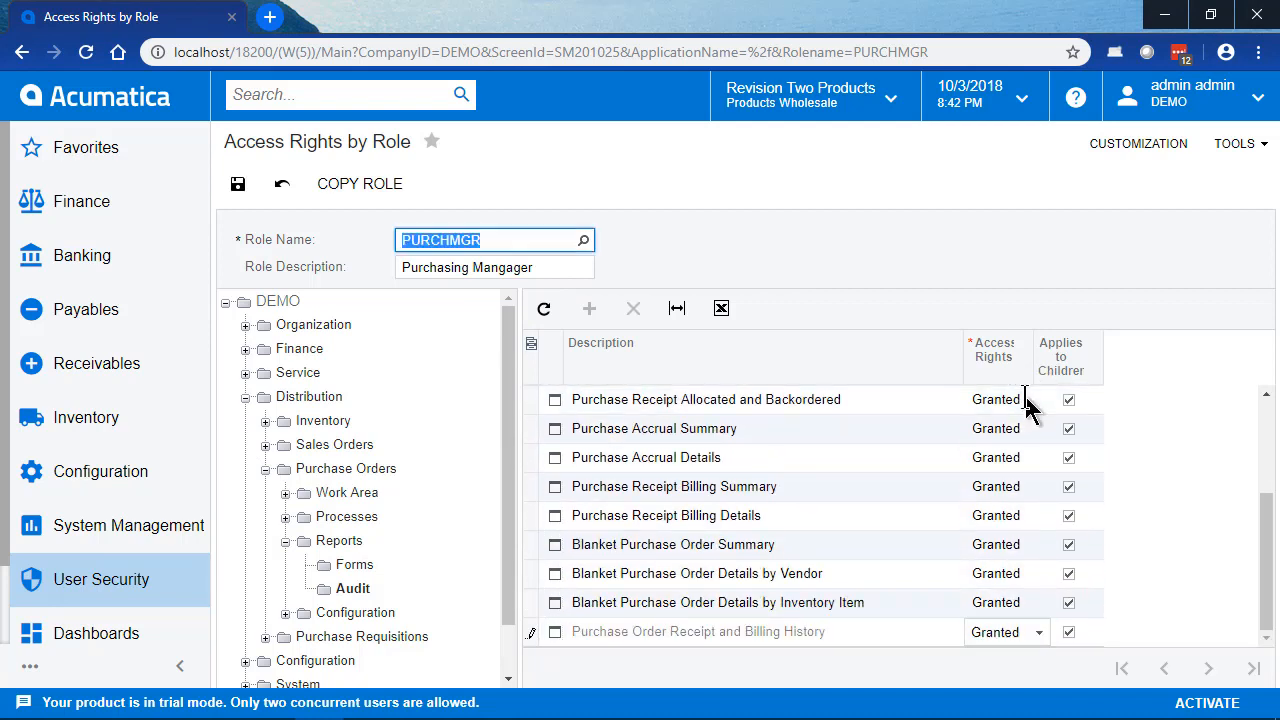
pyautogui.click(237, 183)
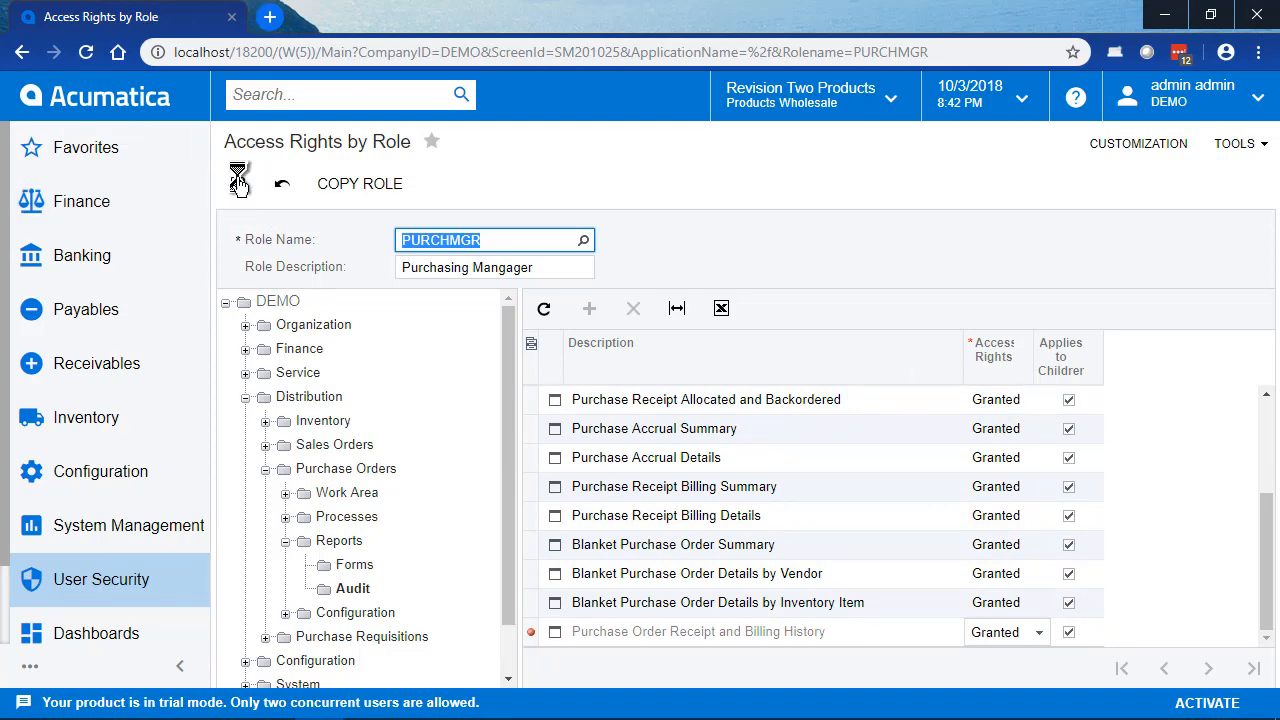
# Step: Review the role's saved access rights in the Forms, Audit, Daily and Enter folders of Purchase Orders
pyautogui.click(357, 566)
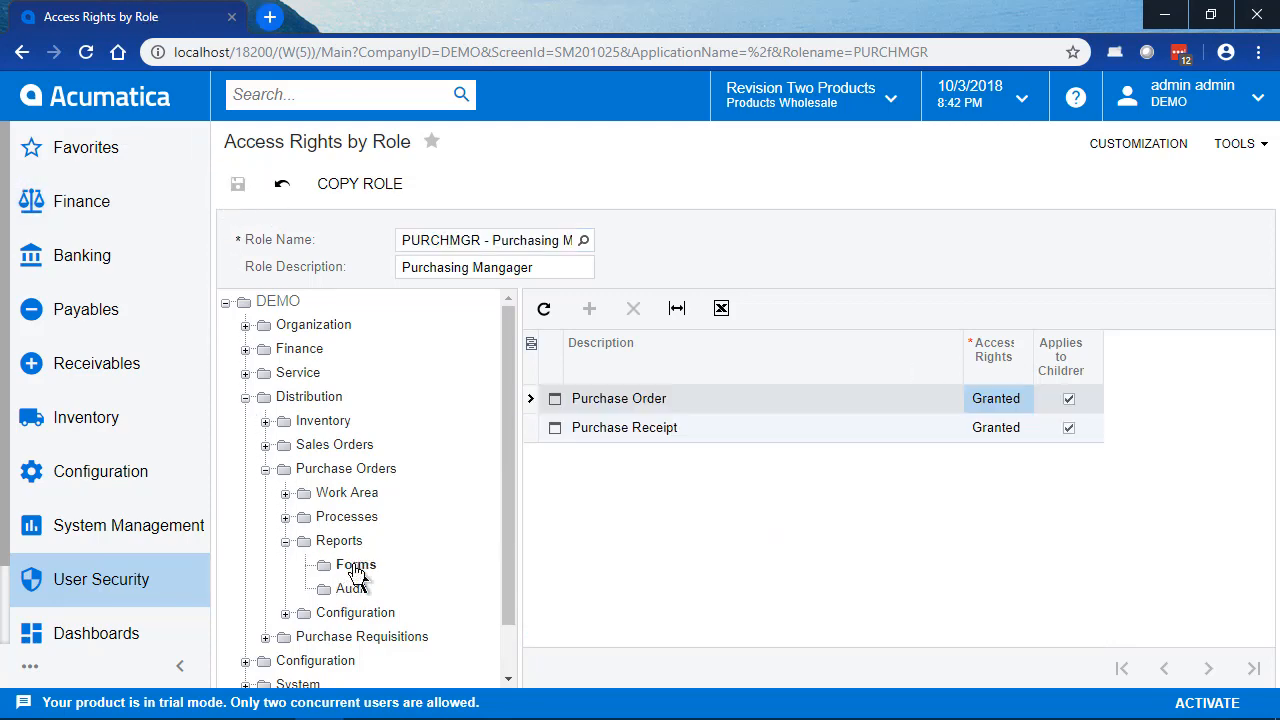
pyautogui.click(352, 589)
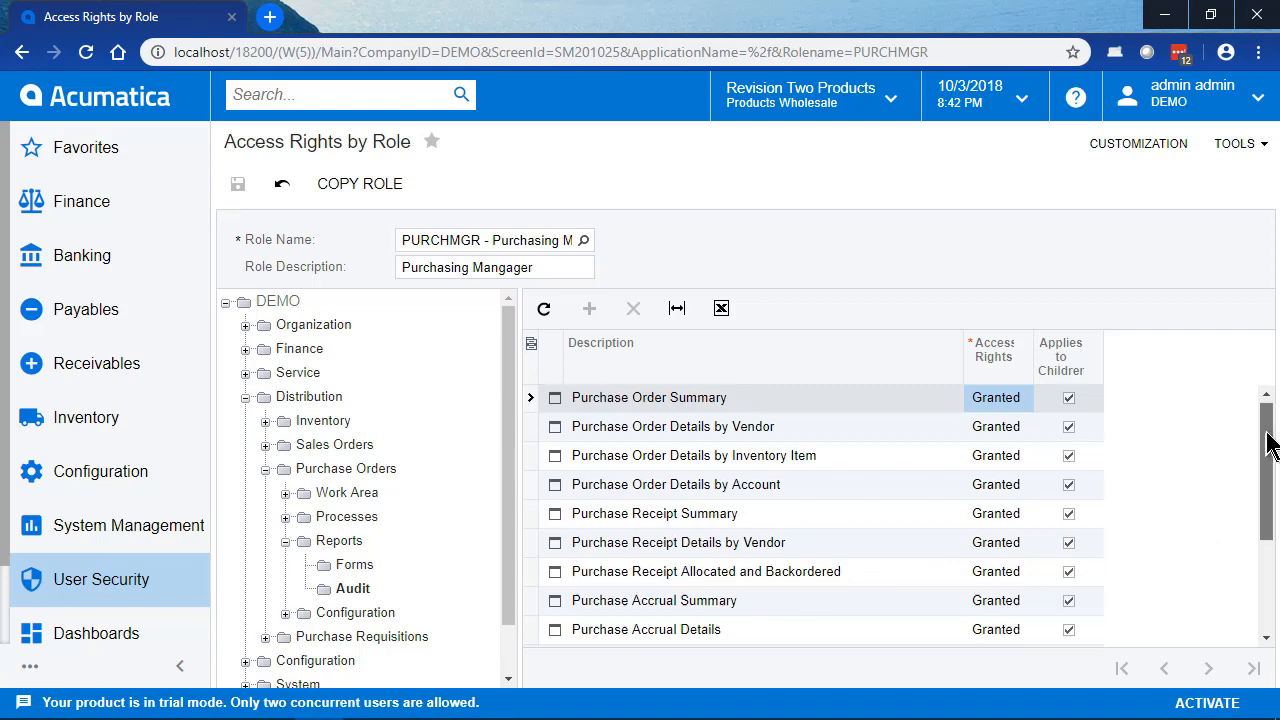
pyautogui.moveTo(1267, 430); pyautogui.dragTo(1272, 560)
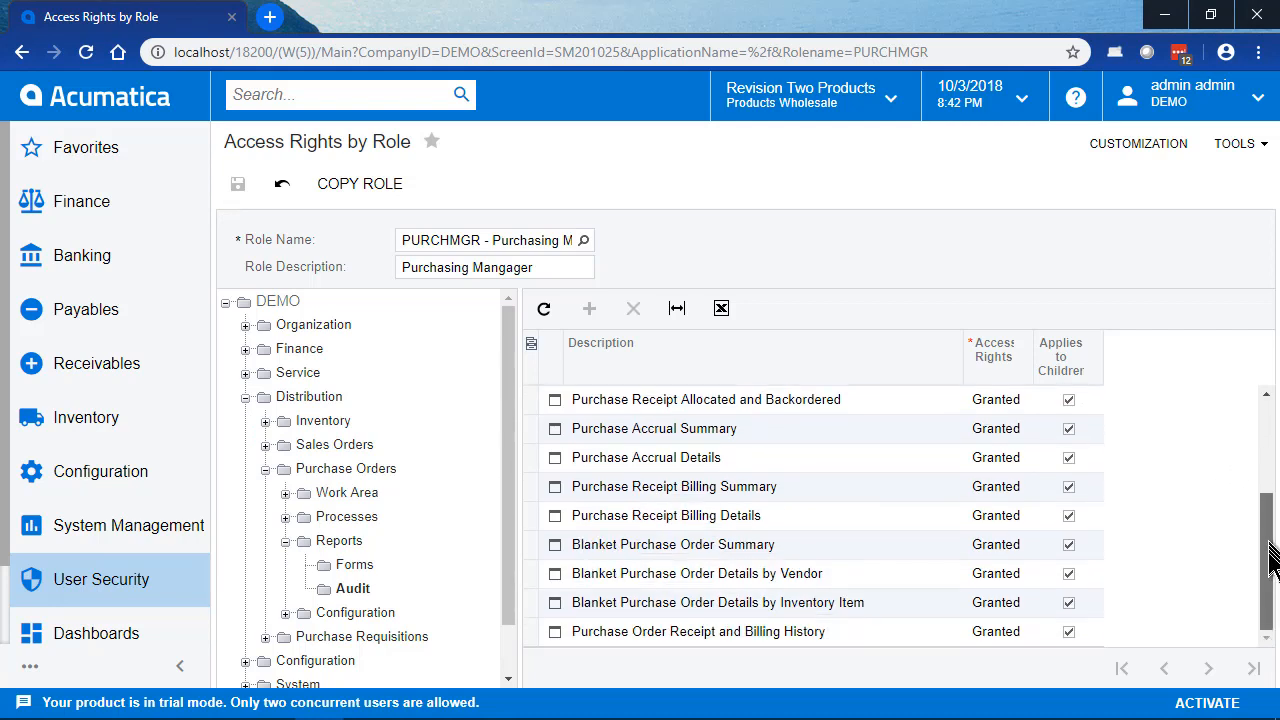
pyautogui.click(285, 518)
pyautogui.click(352, 541)
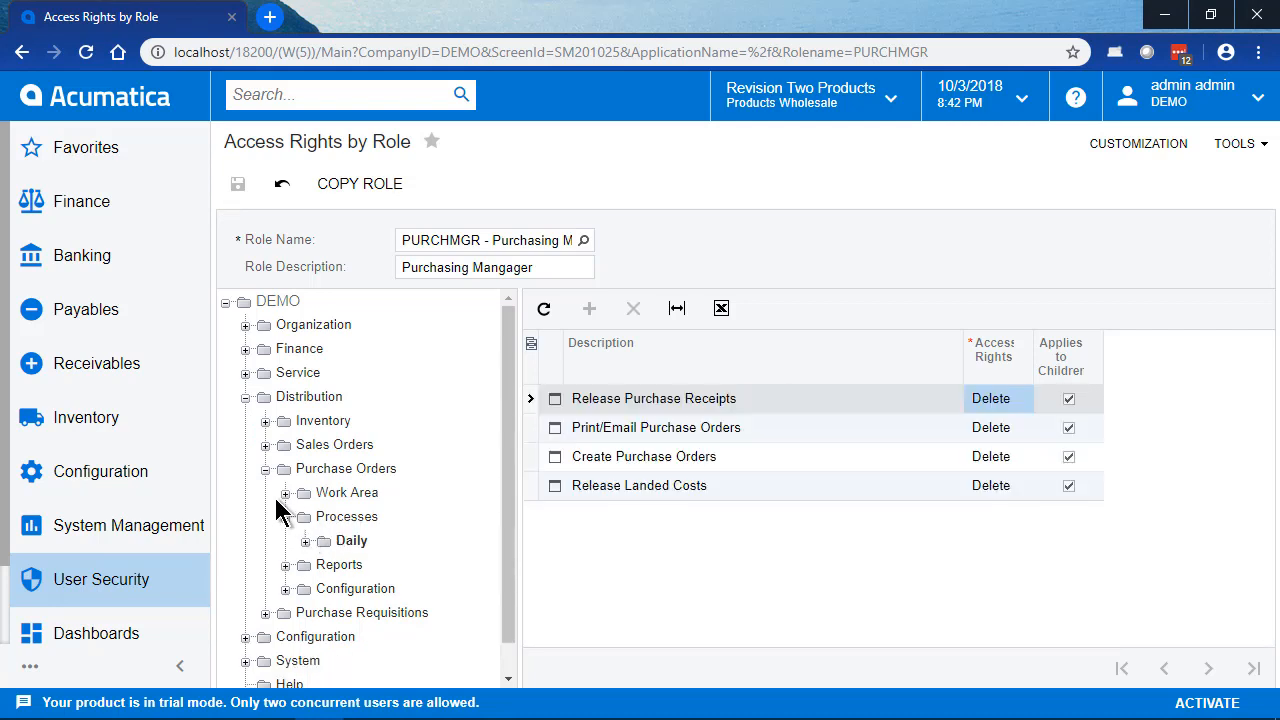
pyautogui.click(286, 493)
pyautogui.click(351, 516)
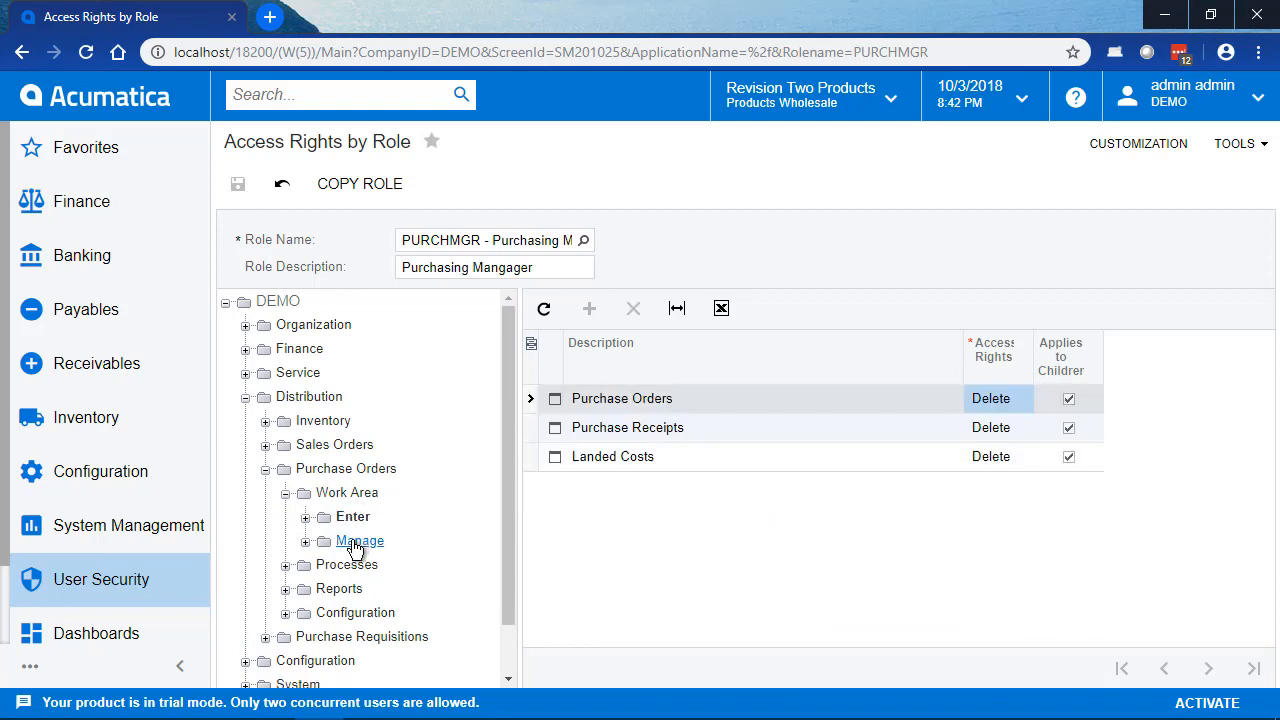
# Step: Set all four Setup screens under Purchase Orders > Configuration, from Ship via Codes to Landed Cost Codes, to Revoked and save
pyautogui.click(355, 541)
pyautogui.click(265, 470)
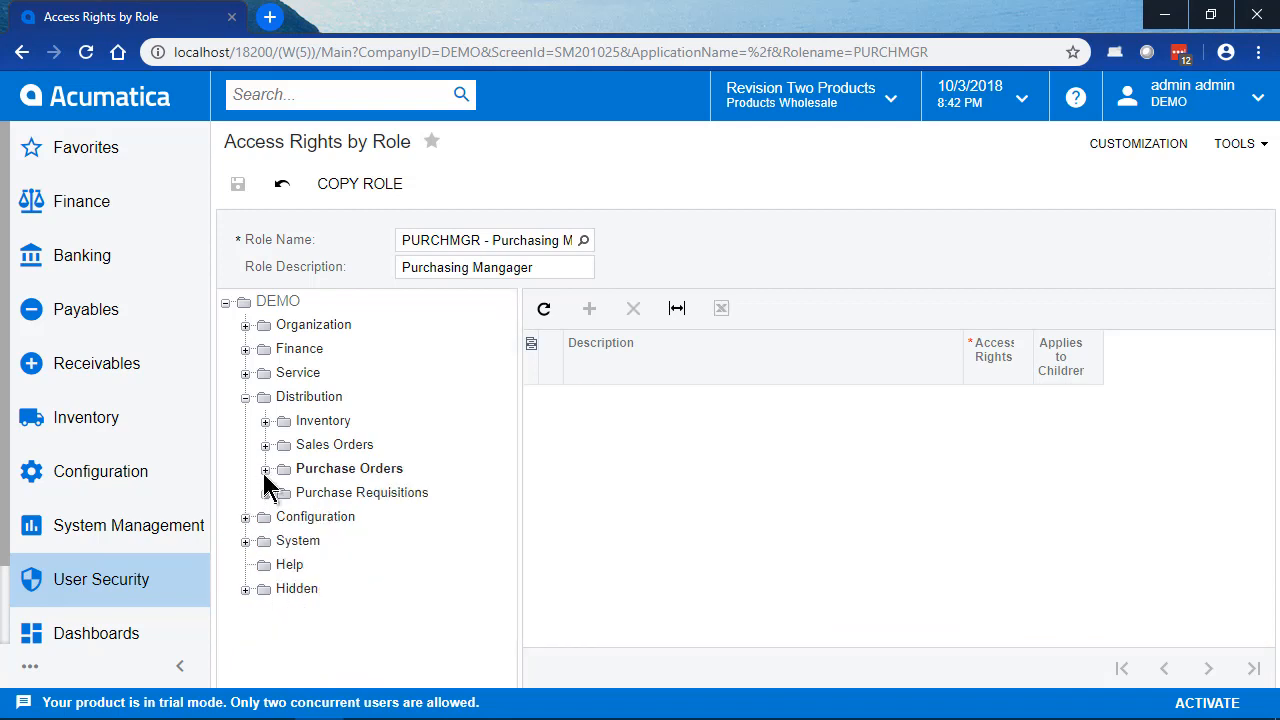
pyautogui.click(265, 470)
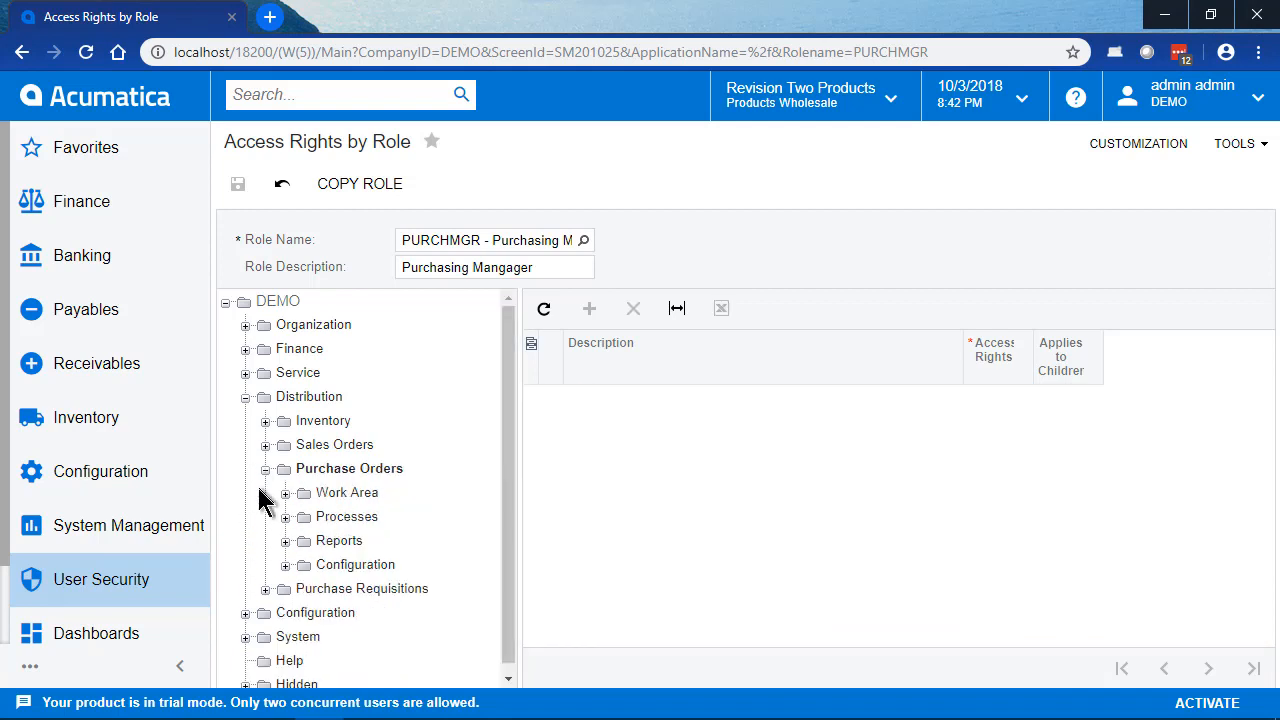
pyautogui.click(286, 566)
pyautogui.click(352, 592)
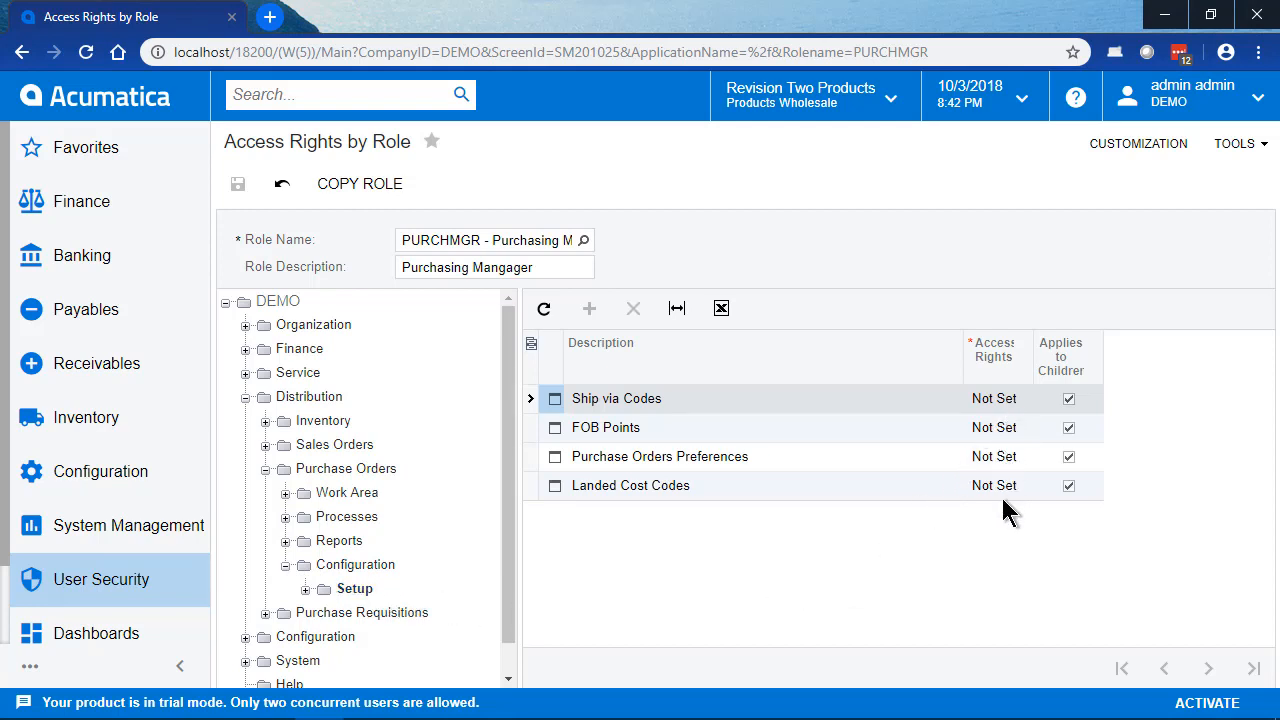
pyautogui.click(1020, 408)
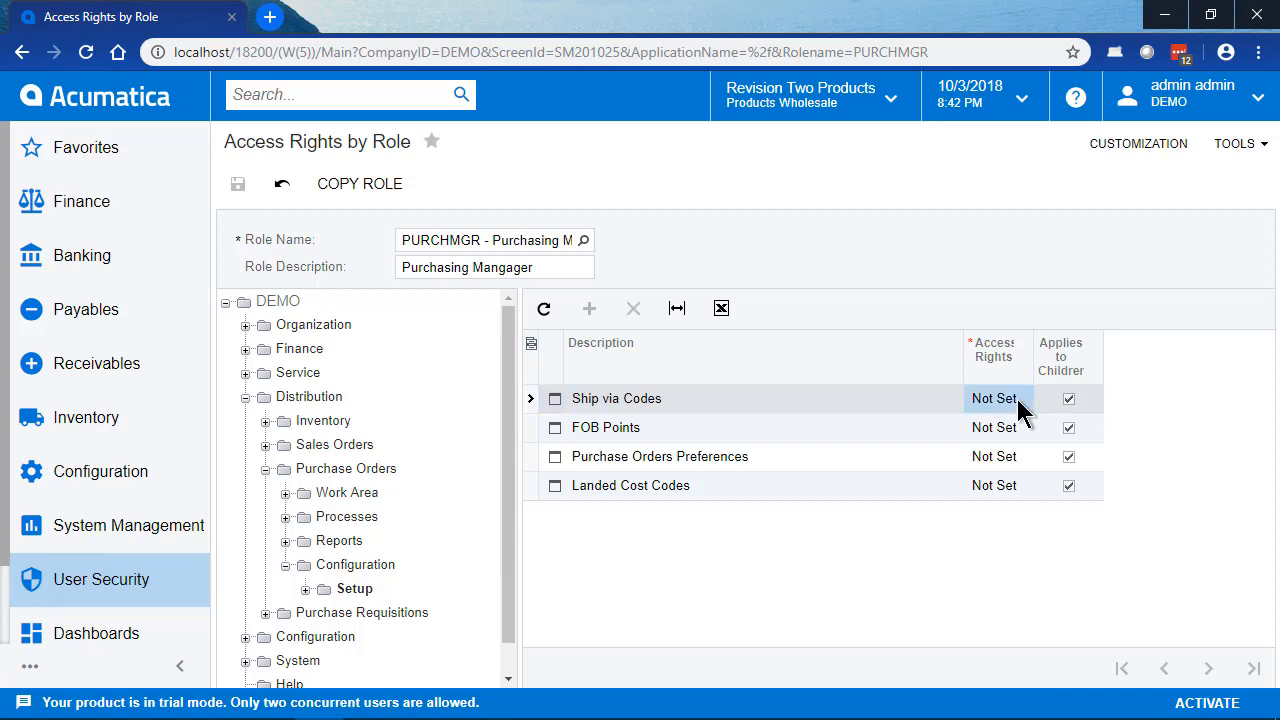
pyautogui.click(1031, 408)
pyautogui.click(1040, 402)
pyautogui.click(1005, 442)
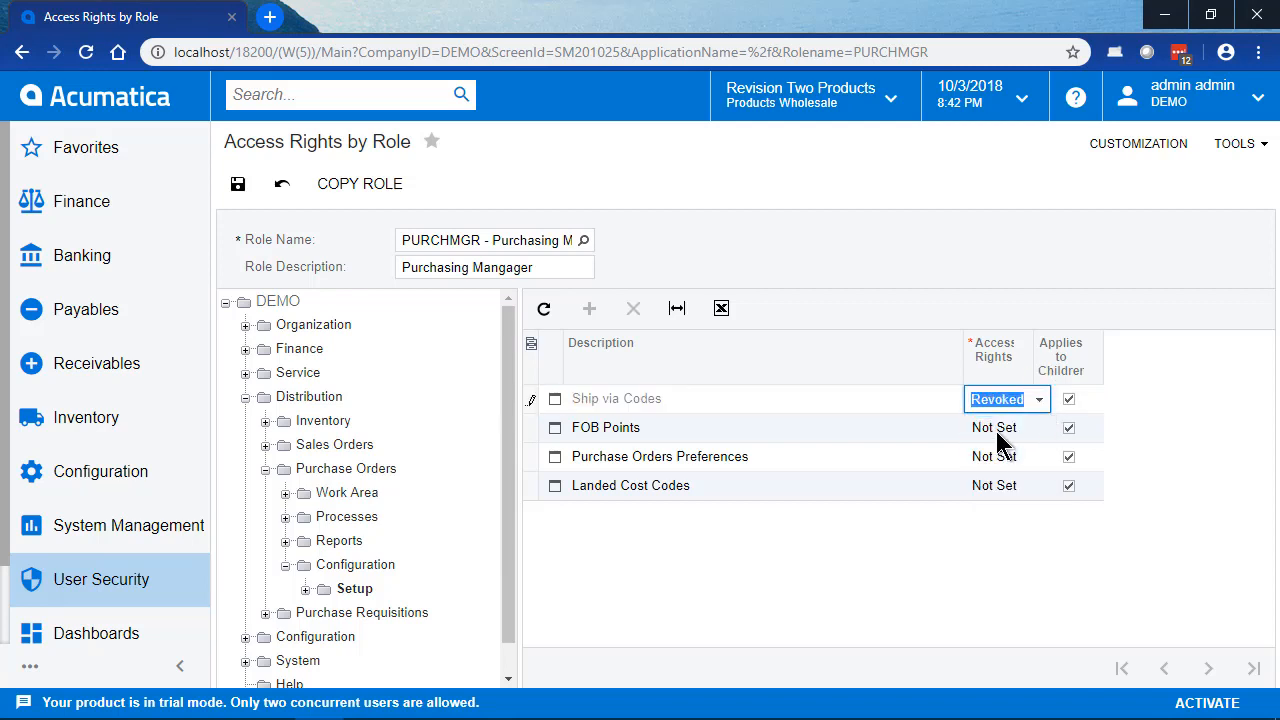
pyautogui.press('Down')
pyautogui.write('R')
pyautogui.press('Down')
pyautogui.write('R')
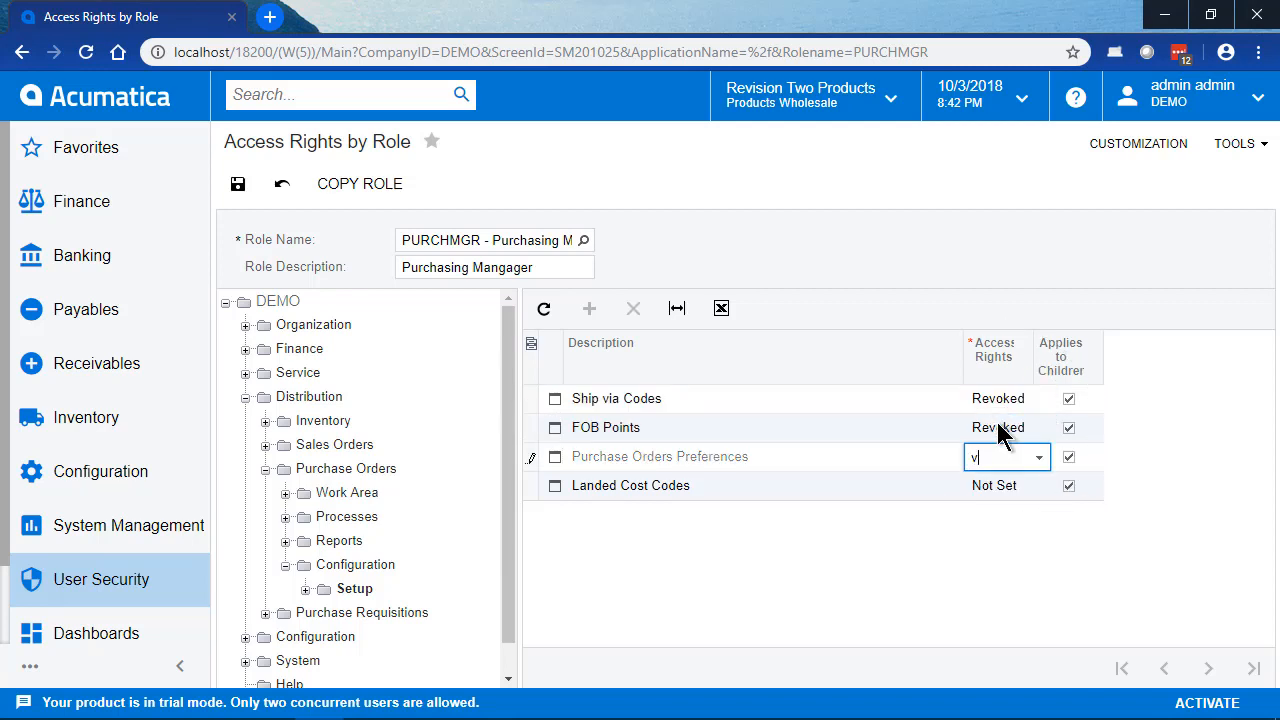
pyautogui.press('Down')
pyautogui.write('R')
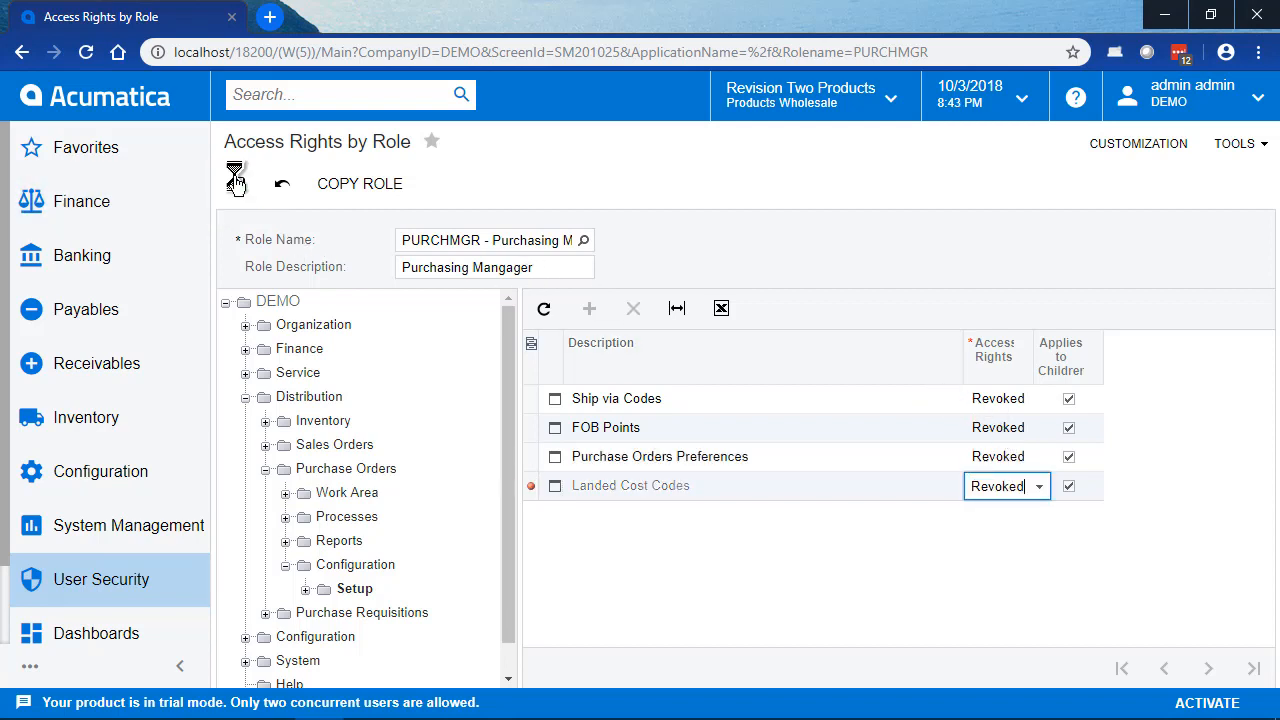
pyautogui.click(238, 183)
pyautogui.click(265, 469)
pyautogui.click(245, 397)
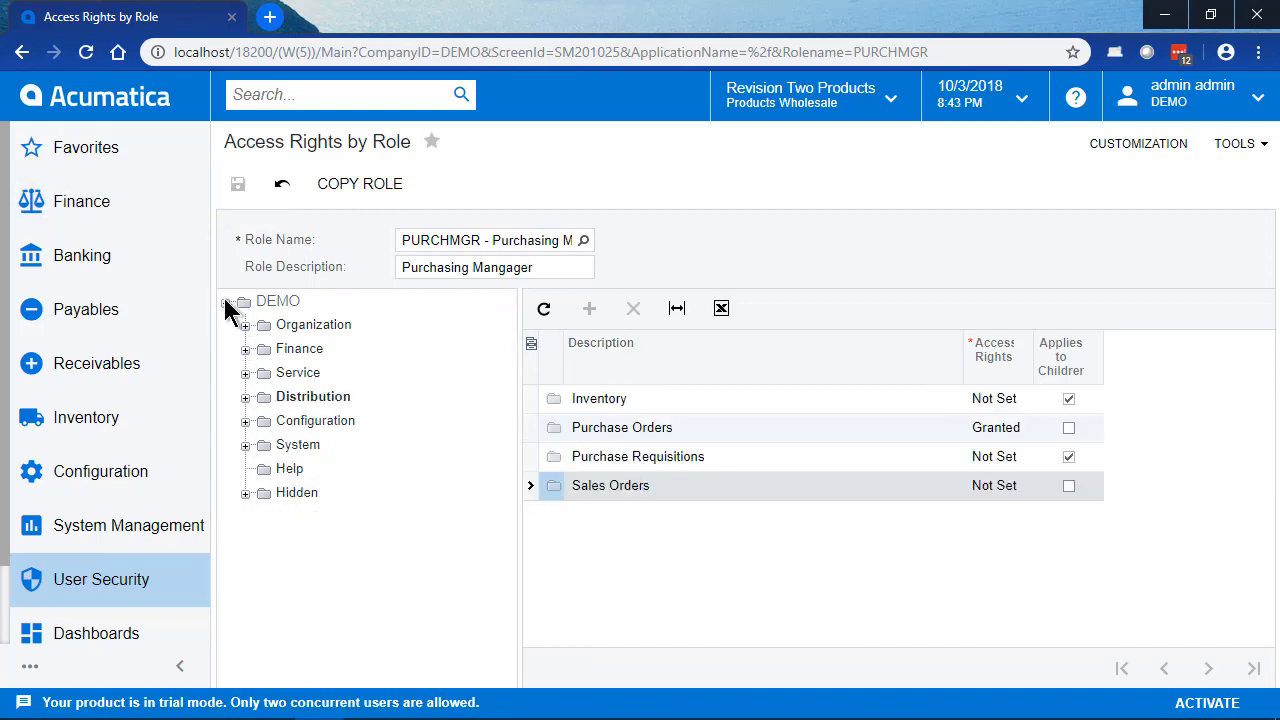
# Step: Open the Users screen and log in as the test user
pyautogui.click(137, 583)
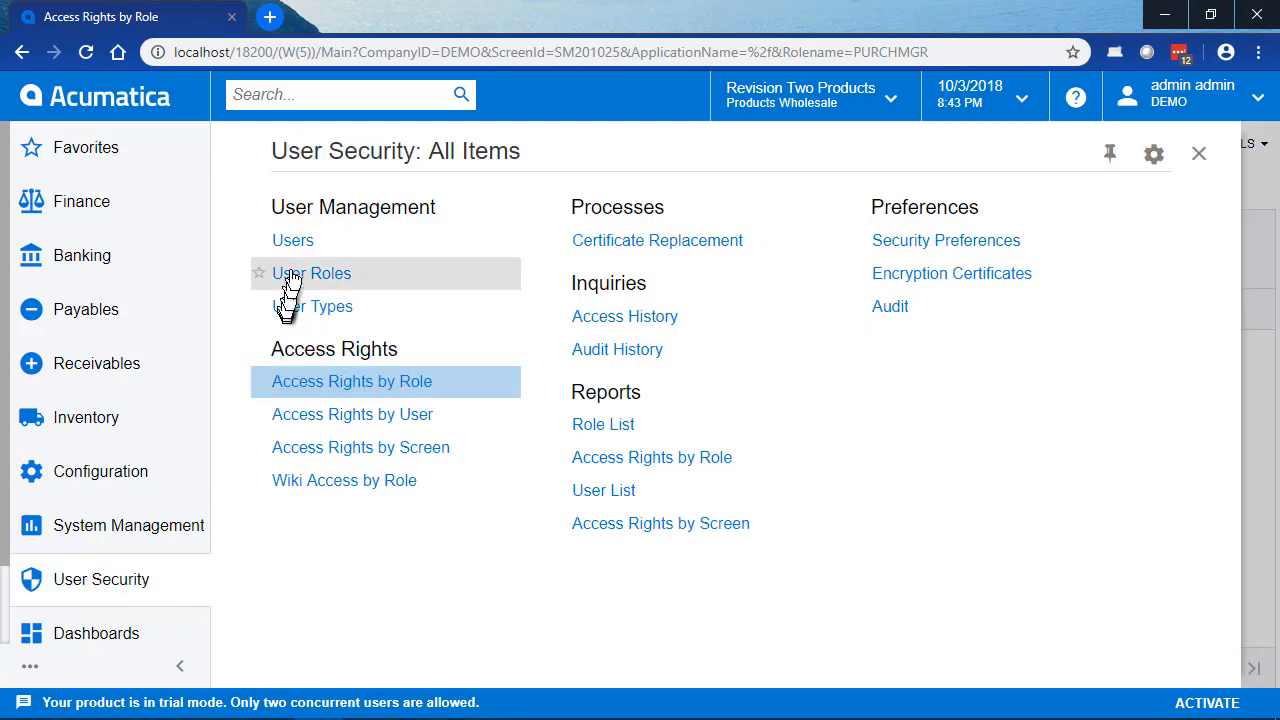
pyautogui.click(300, 248)
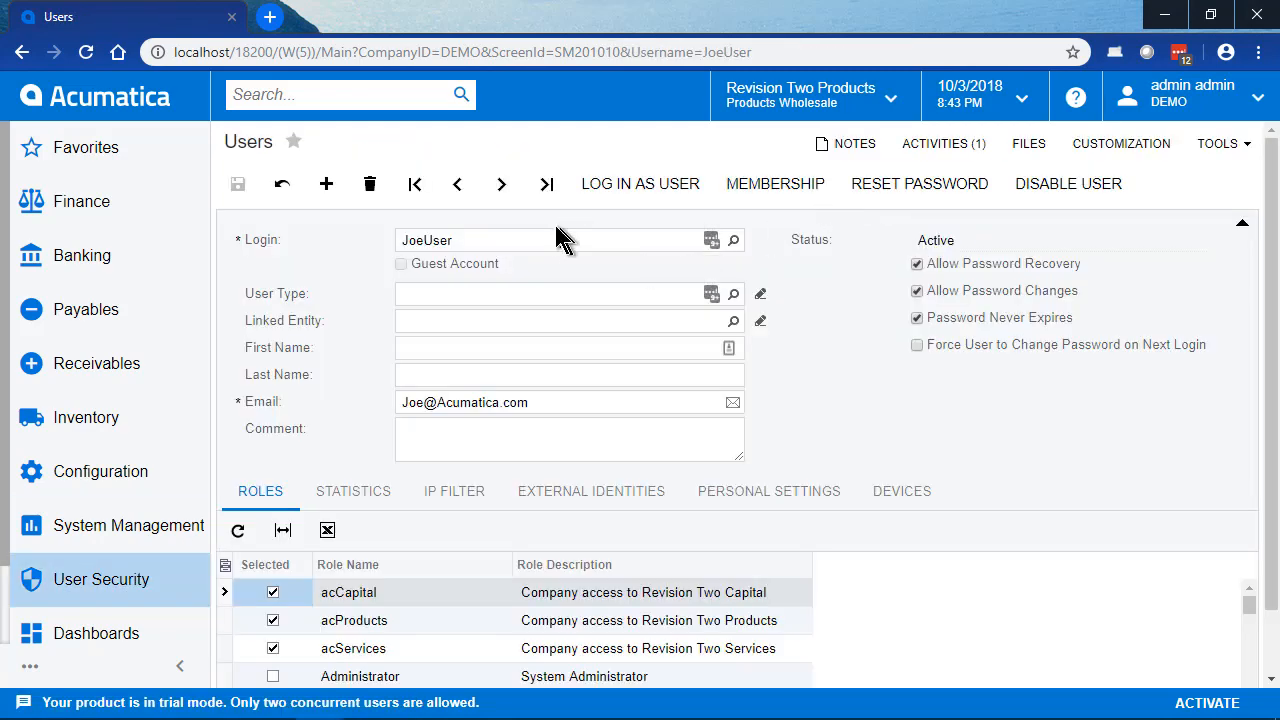
pyautogui.click(616, 182)
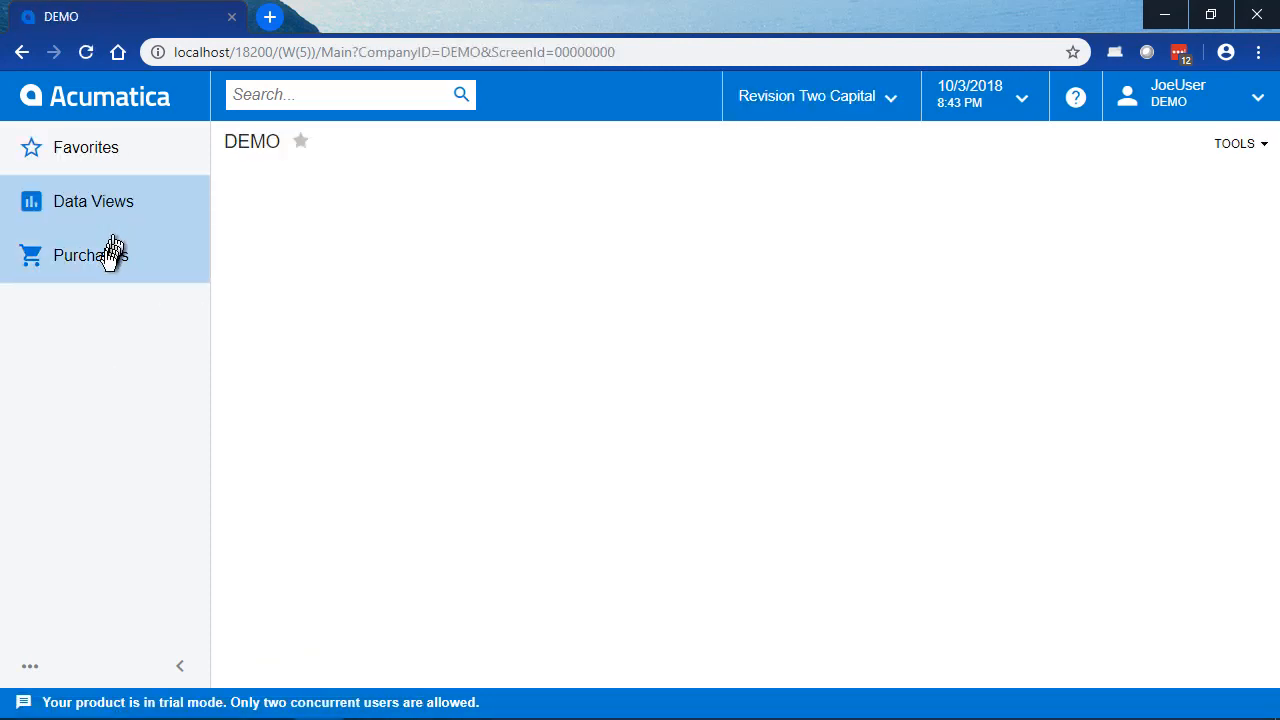
# Step: Examine the full Purchases menu of the test user, including its transactions, processes, printed forms and reports
pyautogui.click(108, 257)
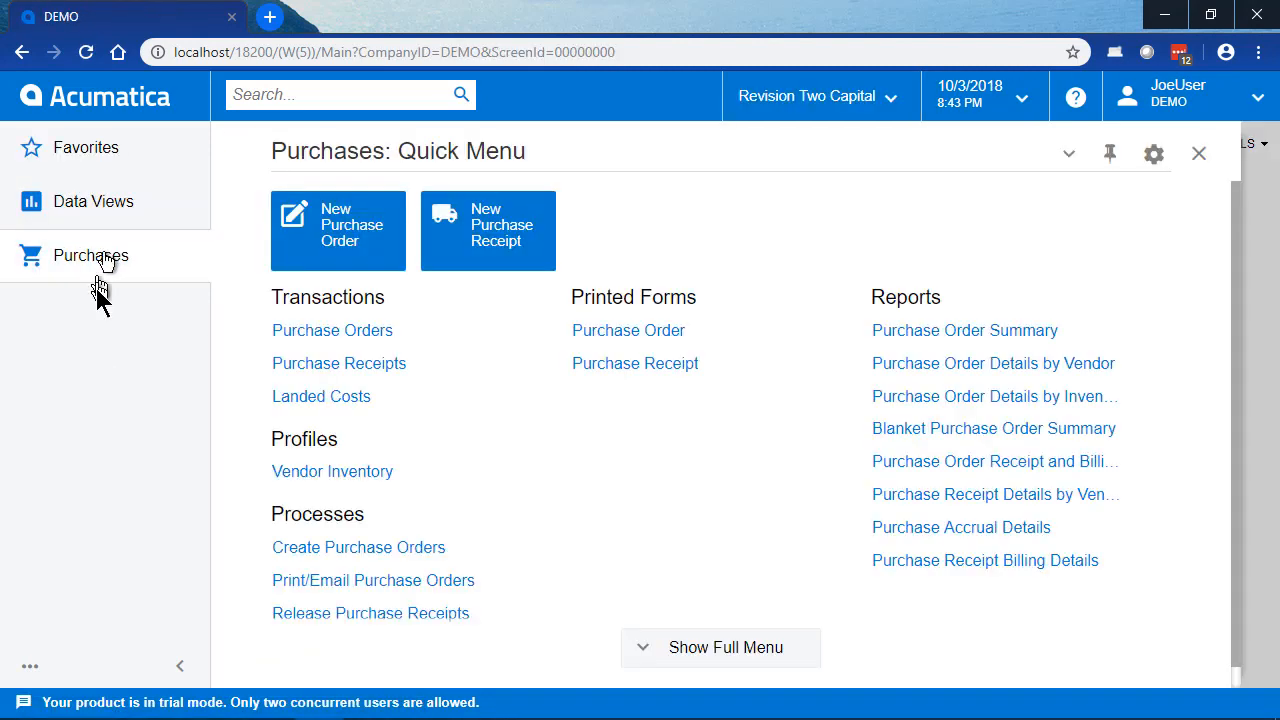
pyautogui.click(711, 653)
pyautogui.moveTo(1234, 280)
pyautogui.mouseDown()
pyautogui.moveTo(1234, 486)
pyautogui.moveTo(1235, 270)
pyautogui.mouseUp()
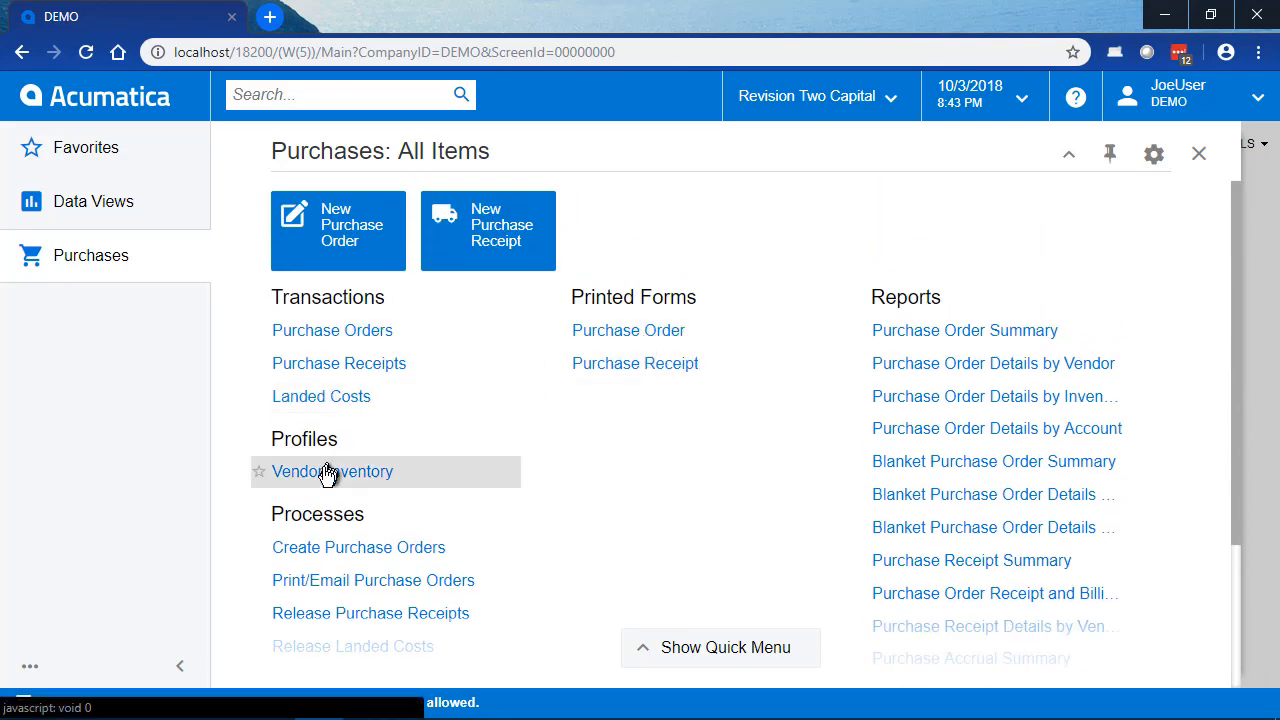
pyautogui.scroll(-3, 480, 620)
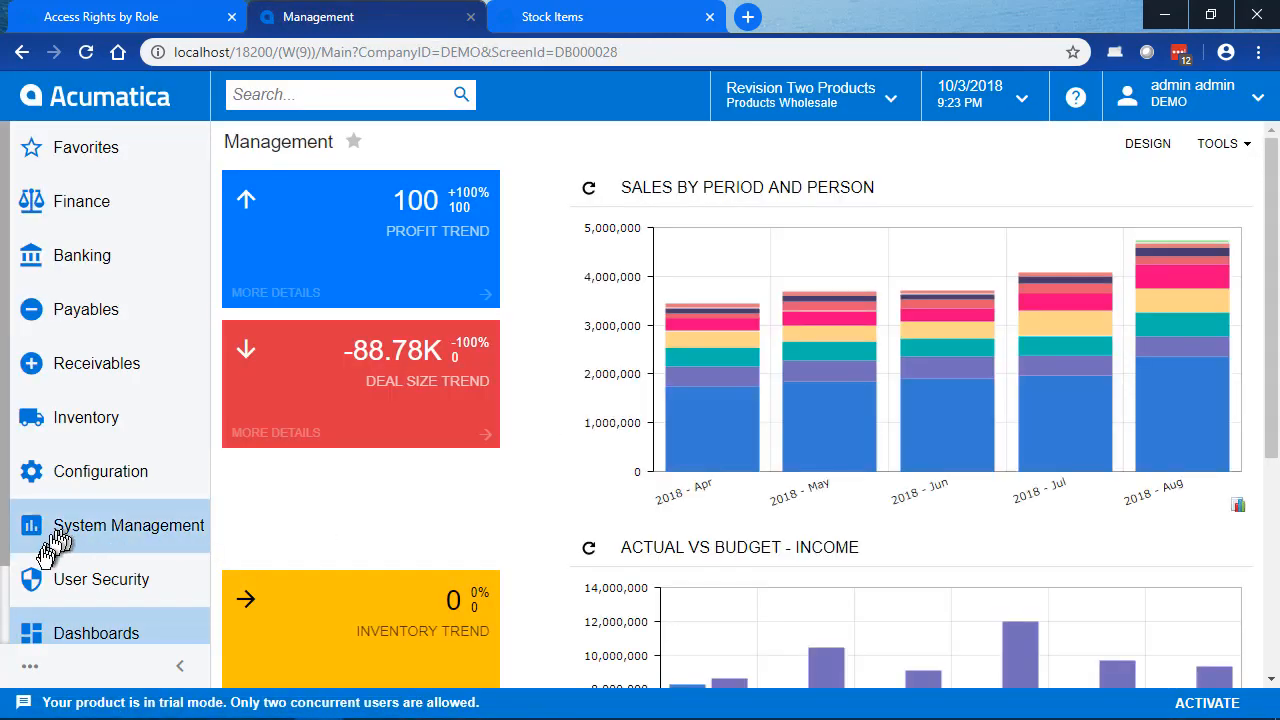
# Step: Compare the Time & Expenses > Work Area > Enter access rights of the CONSULTANT, EMPLOYEE and SERVICETECH roles
pyautogui.click(136, 590)
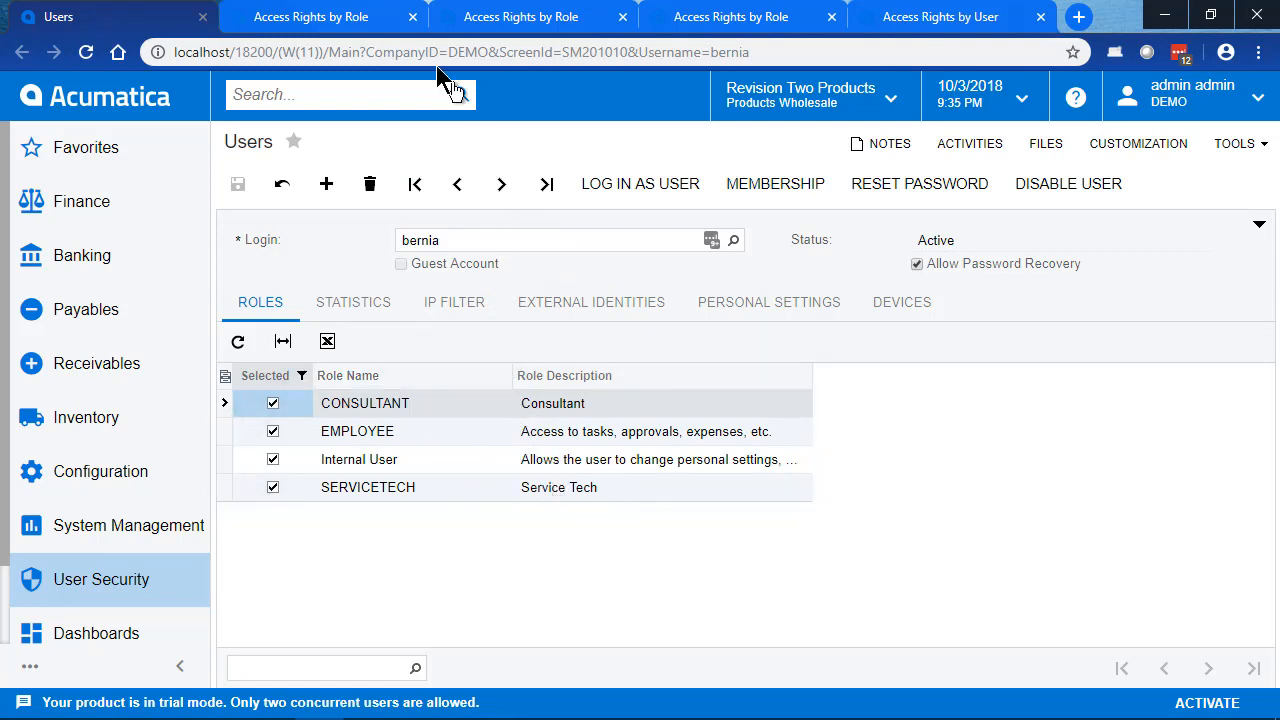
pyautogui.click(357, 24)
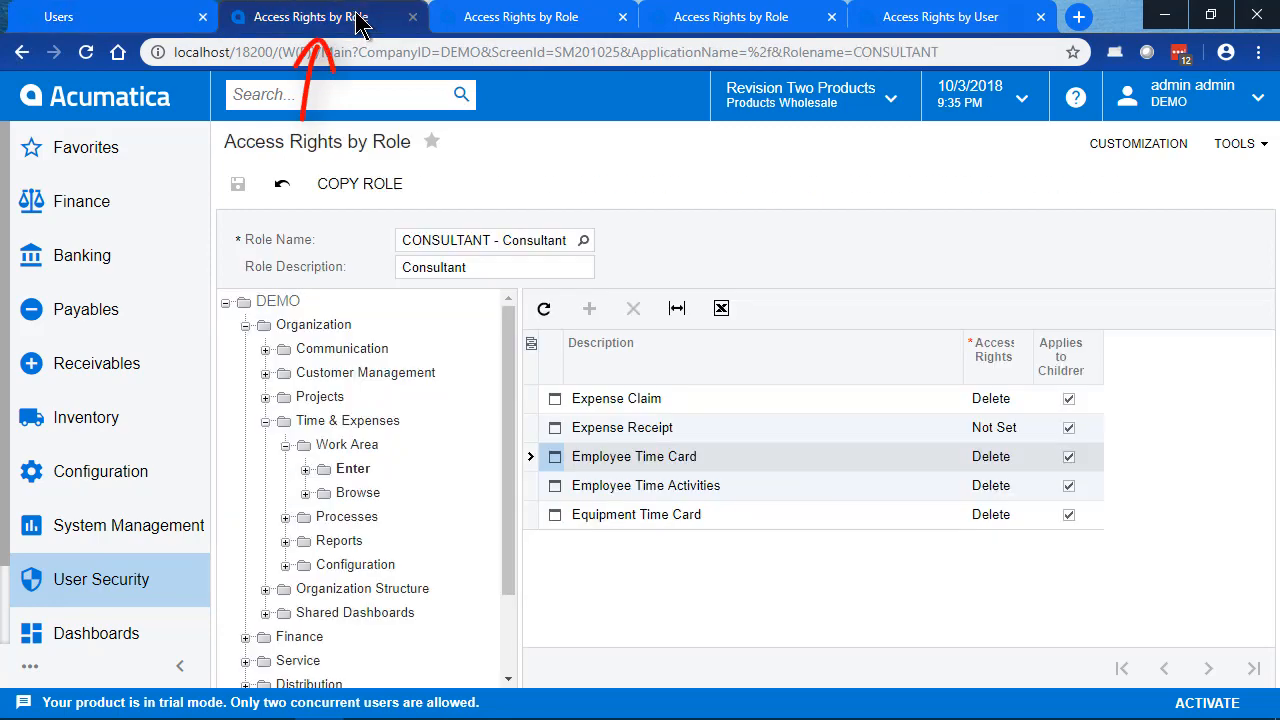
pyautogui.click(528, 17)
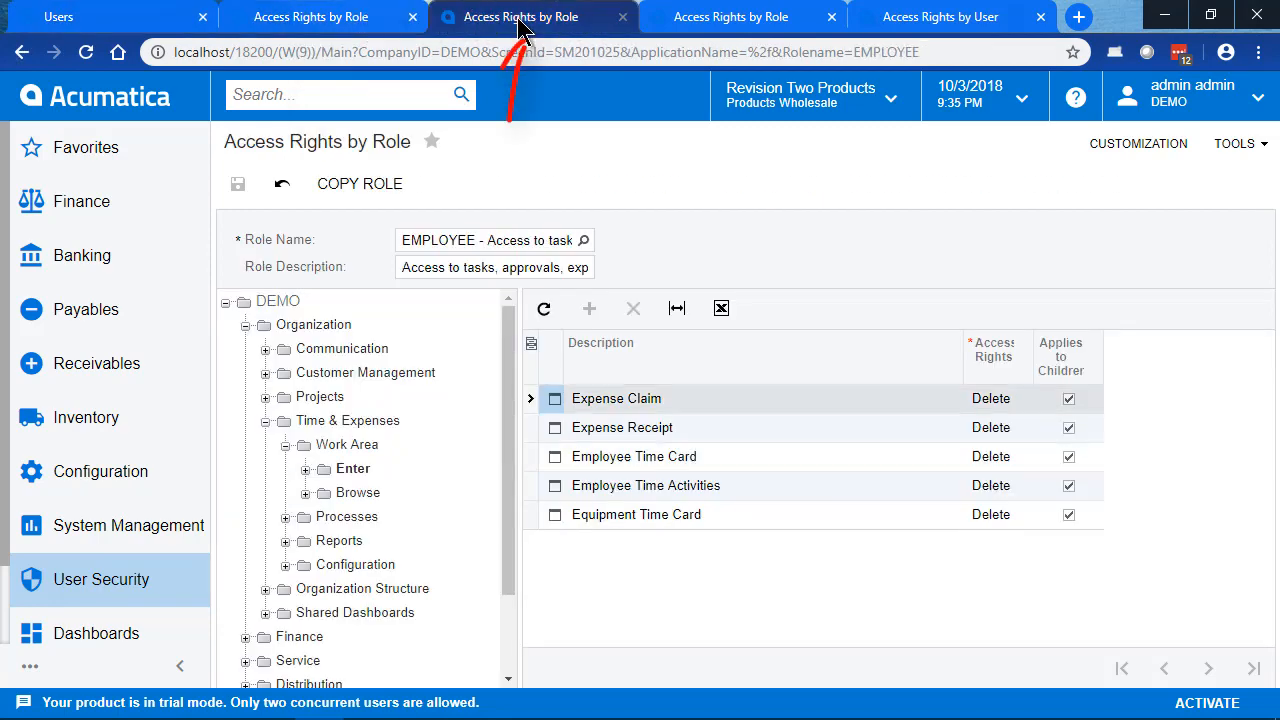
pyautogui.click(745, 25)
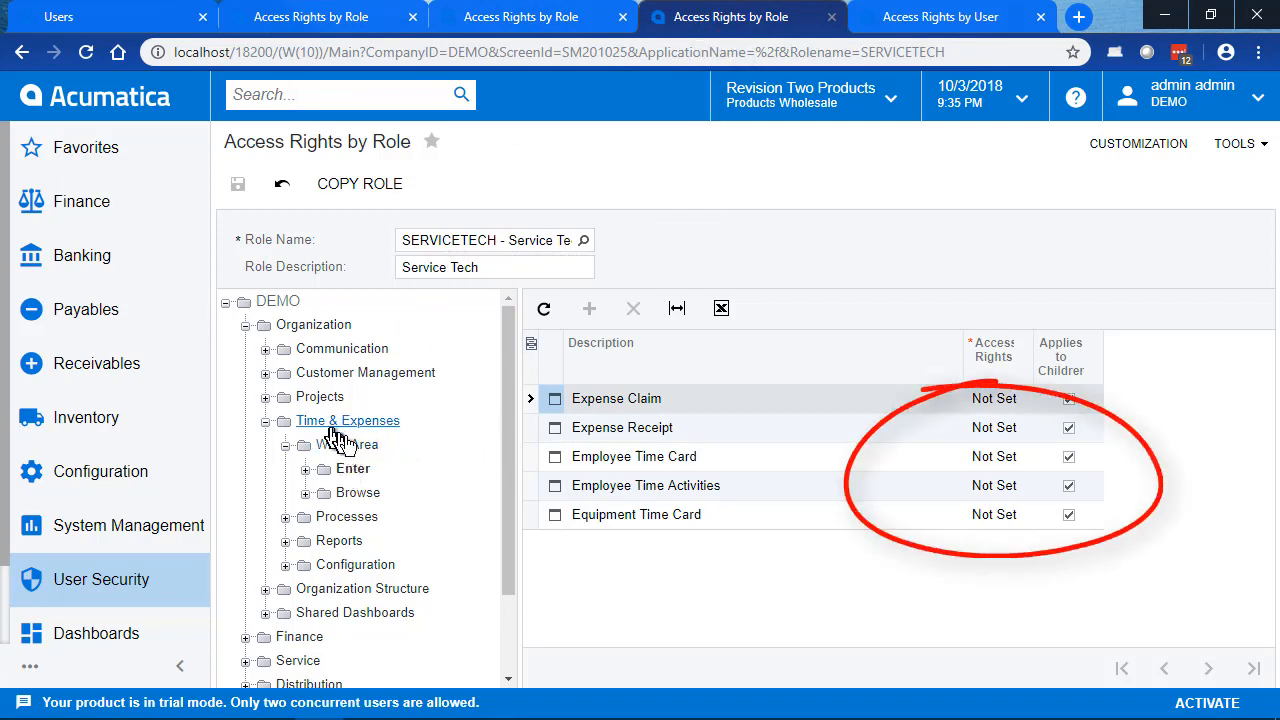
pyautogui.click(490, 20)
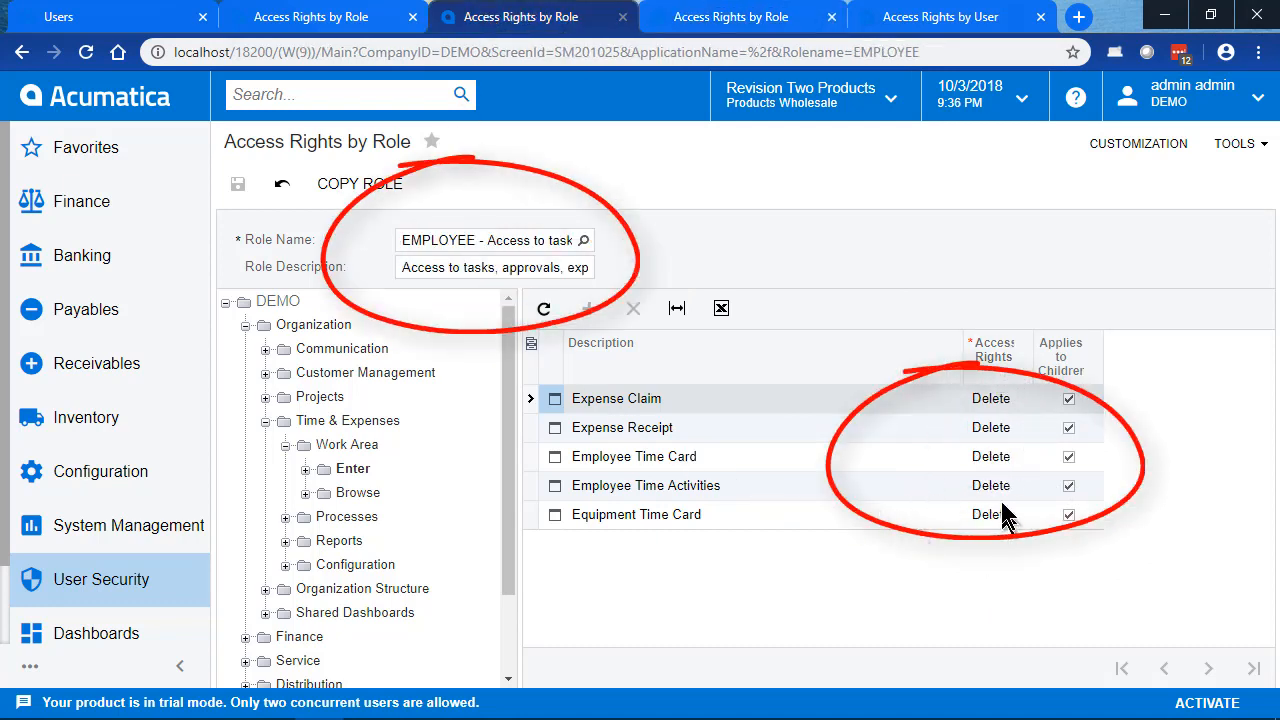
pyautogui.click(315, 22)
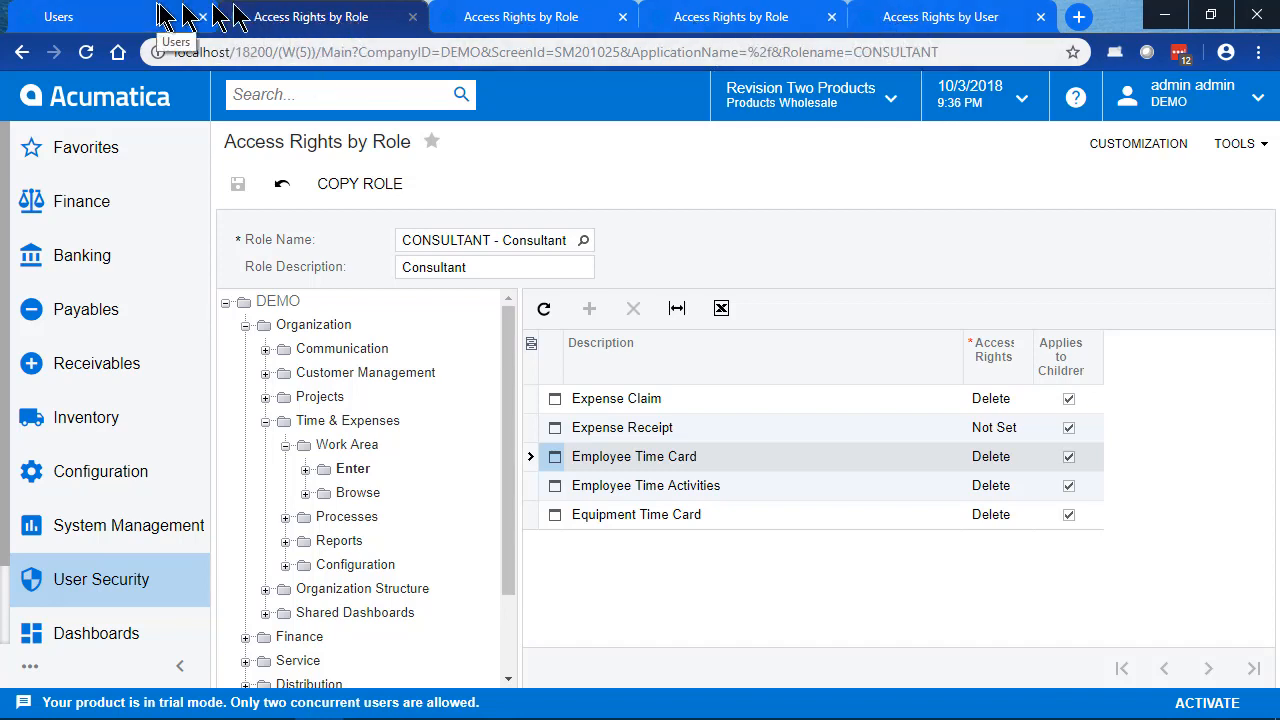
# Step: Review the user's combined rights in Access Rights by User and view the roles behind the Expense Receipt access
pyautogui.click(955, 31)
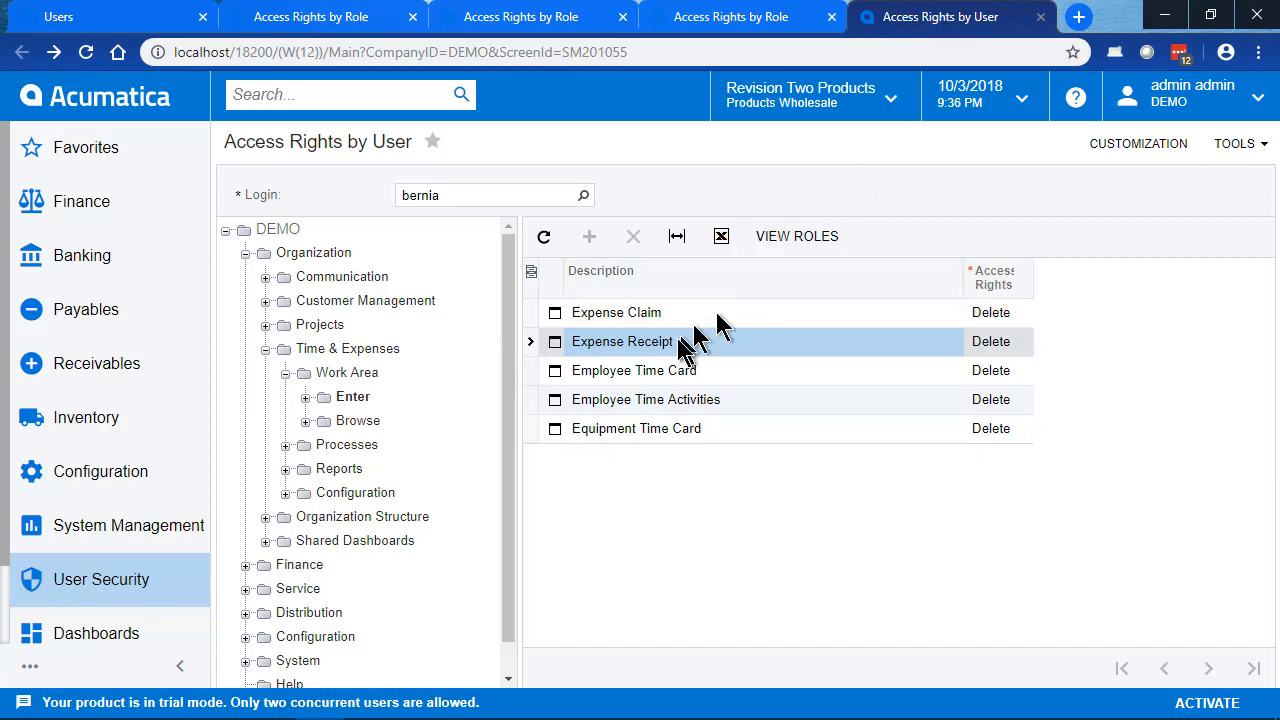
pyautogui.click(806, 243)
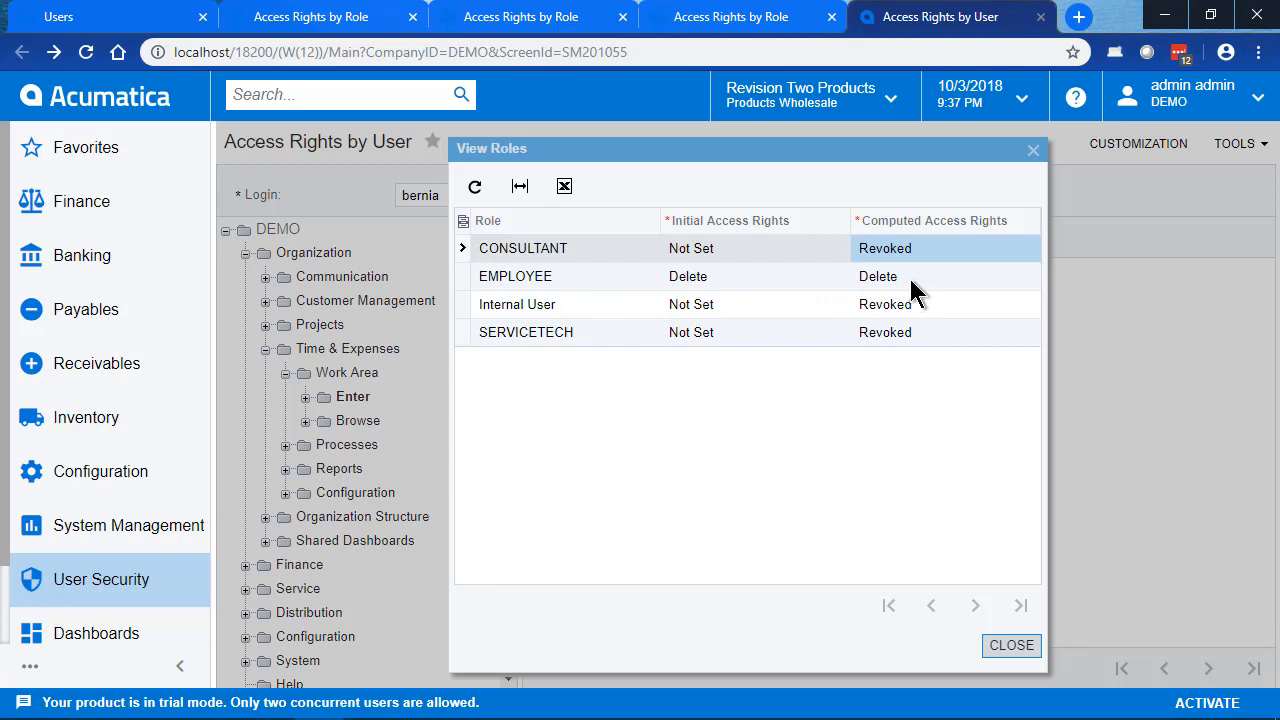
pyautogui.click(1007, 643)
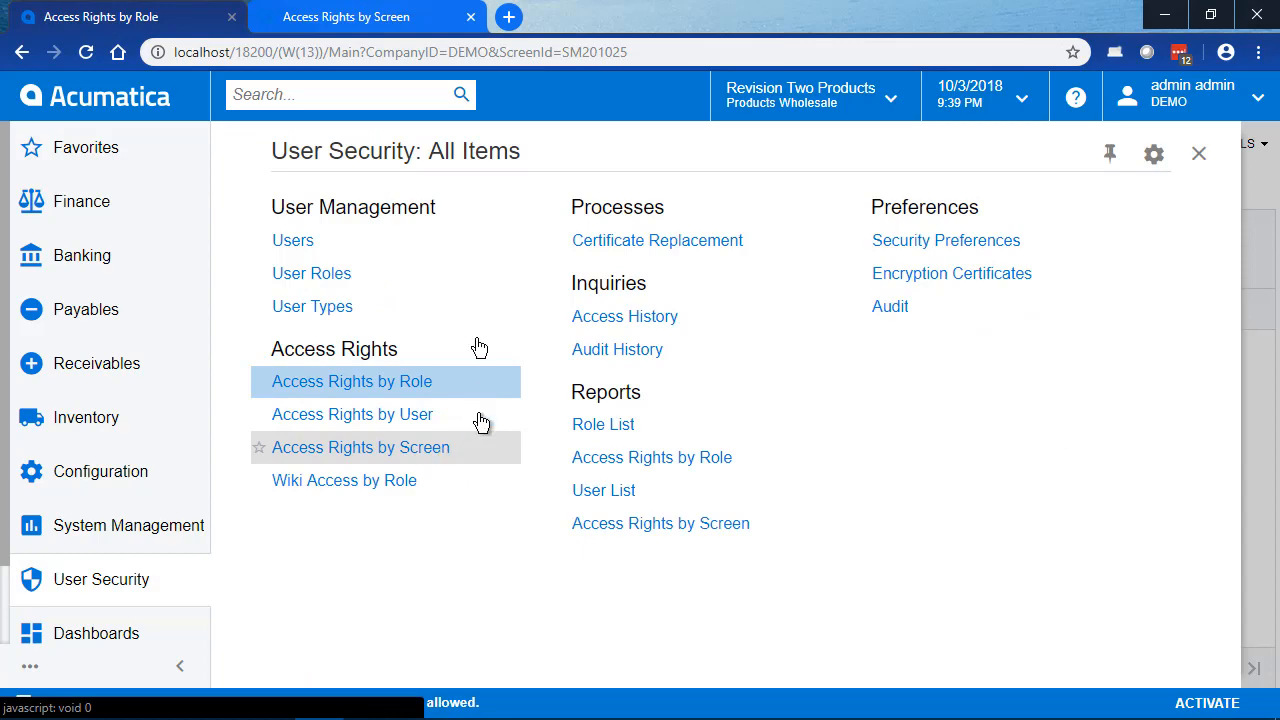
# Step: Examine the roles' rights to Expense Receipt in Access Rights by Screen, alternating with the Access Rights by Role tab
pyautogui.click(365, 18)
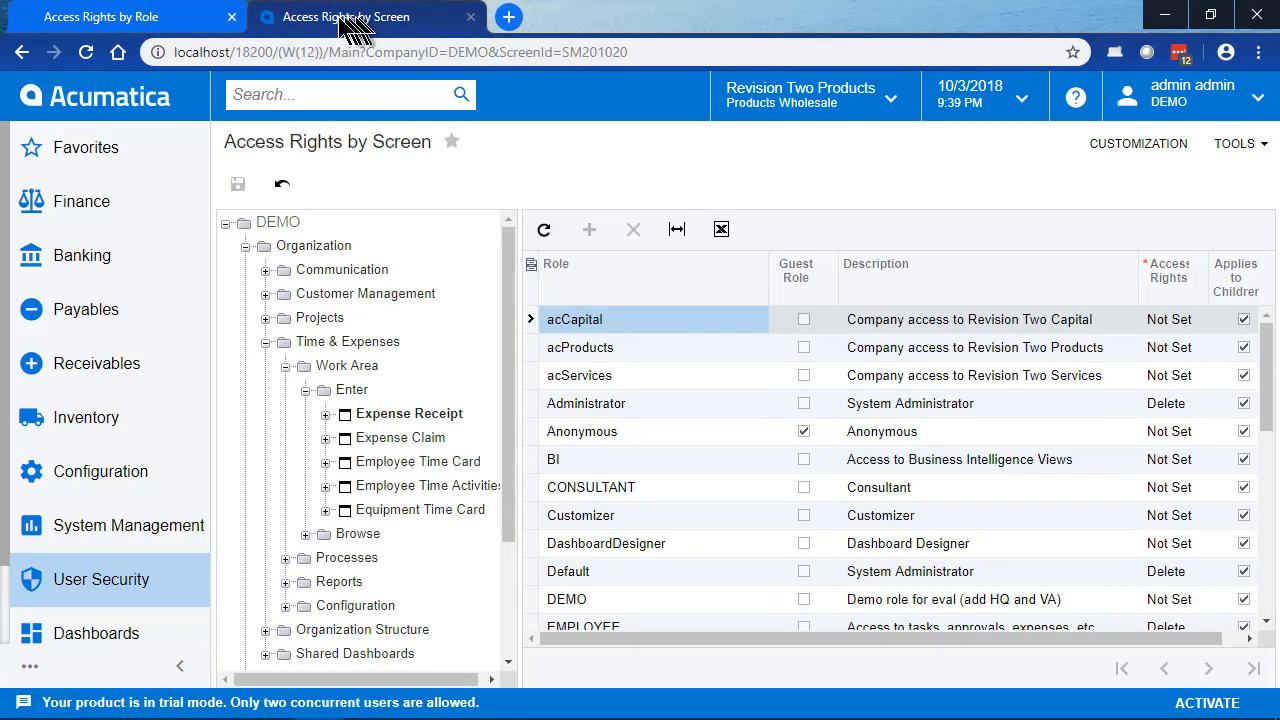
pyautogui.click(165, 17)
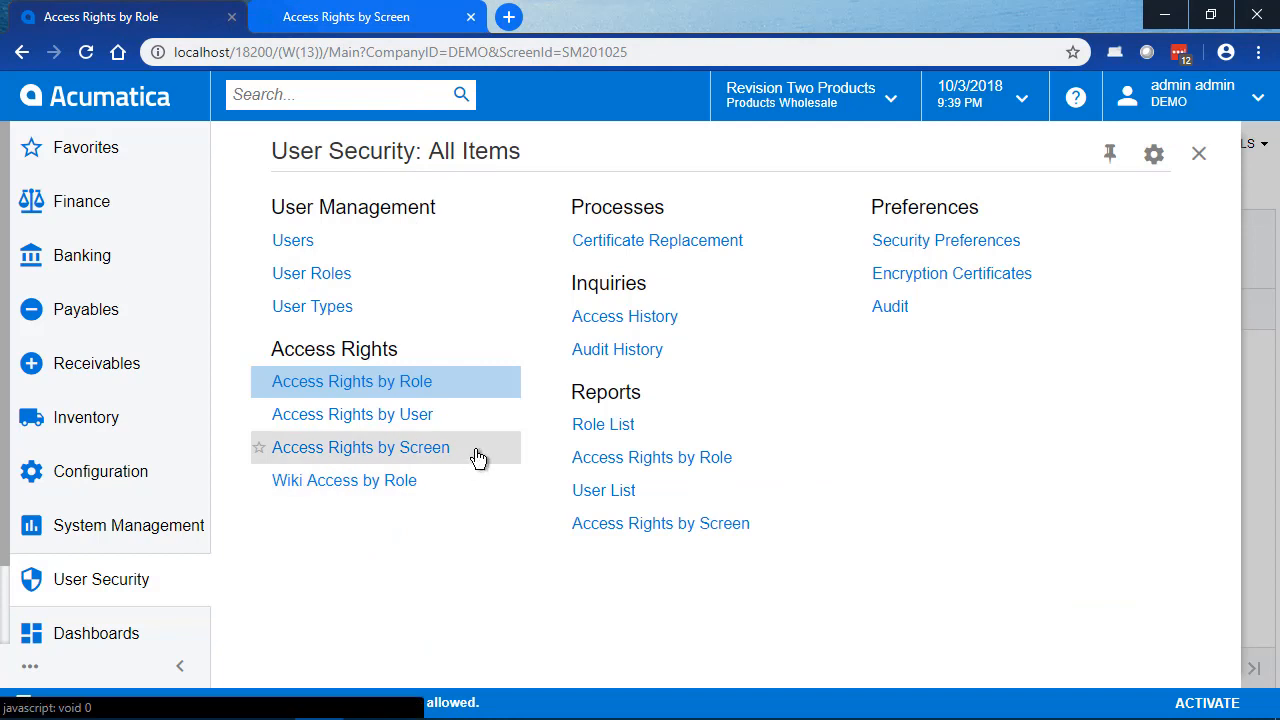
pyautogui.click(398, 27)
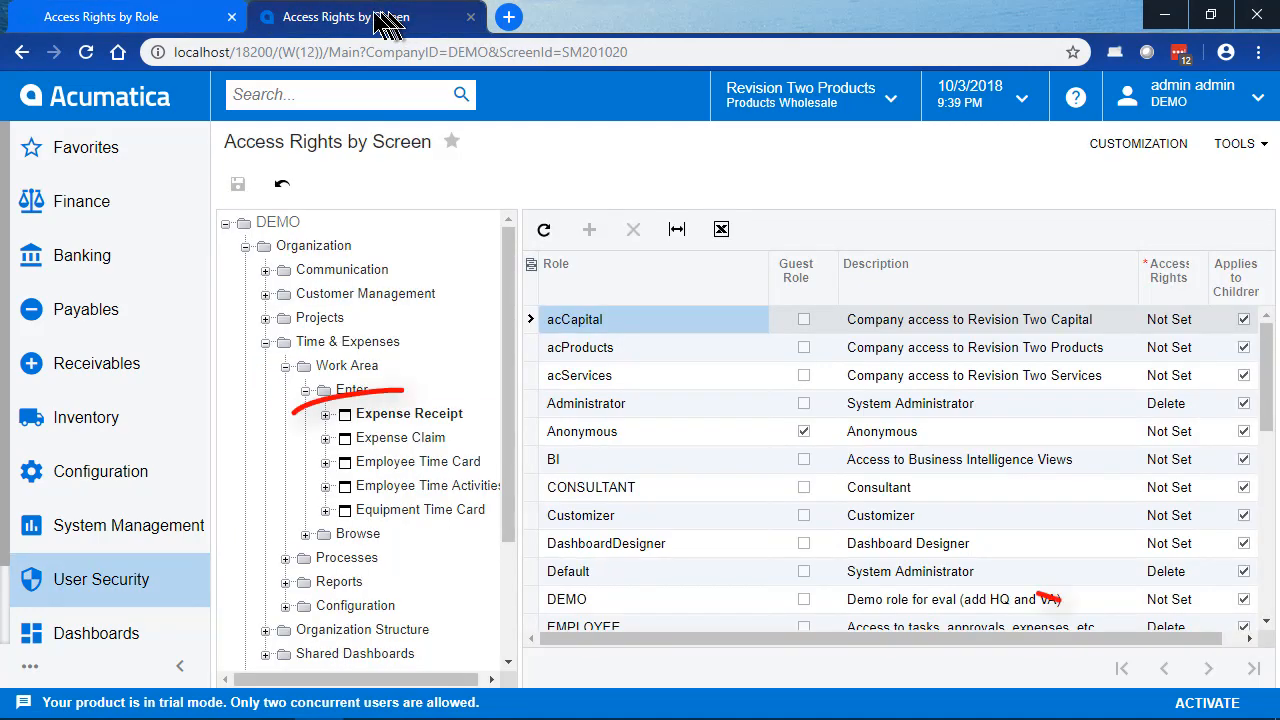